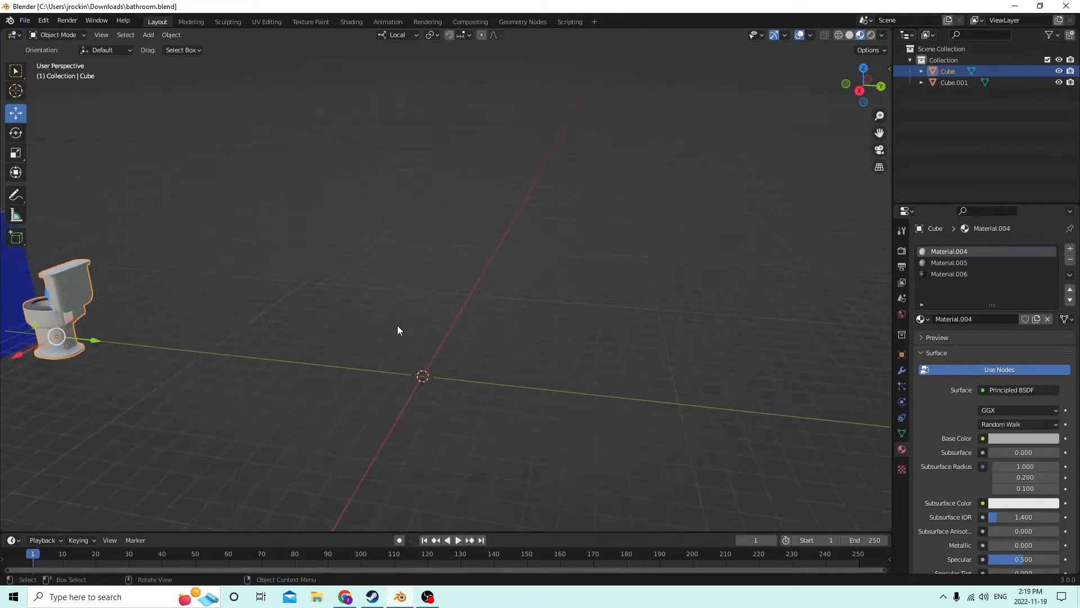
Step: Move the bathtub with its blue panel and the toilet along Y, farther away from the world origin
middle_drag(412, 326, 247, 340)
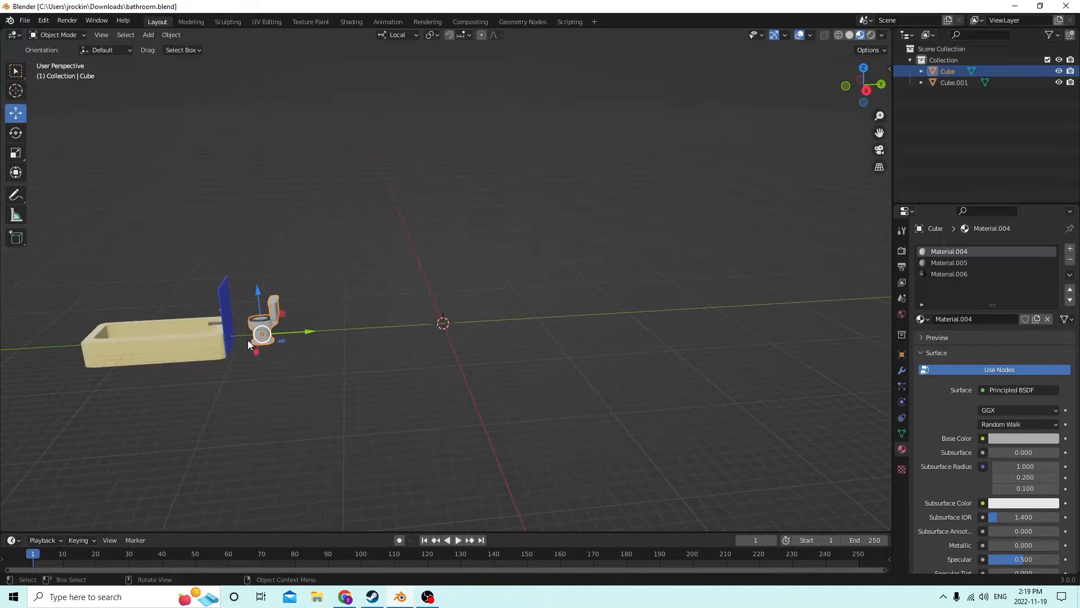
click(196, 337)
drag(185, 317, 116, 309)
click(274, 322)
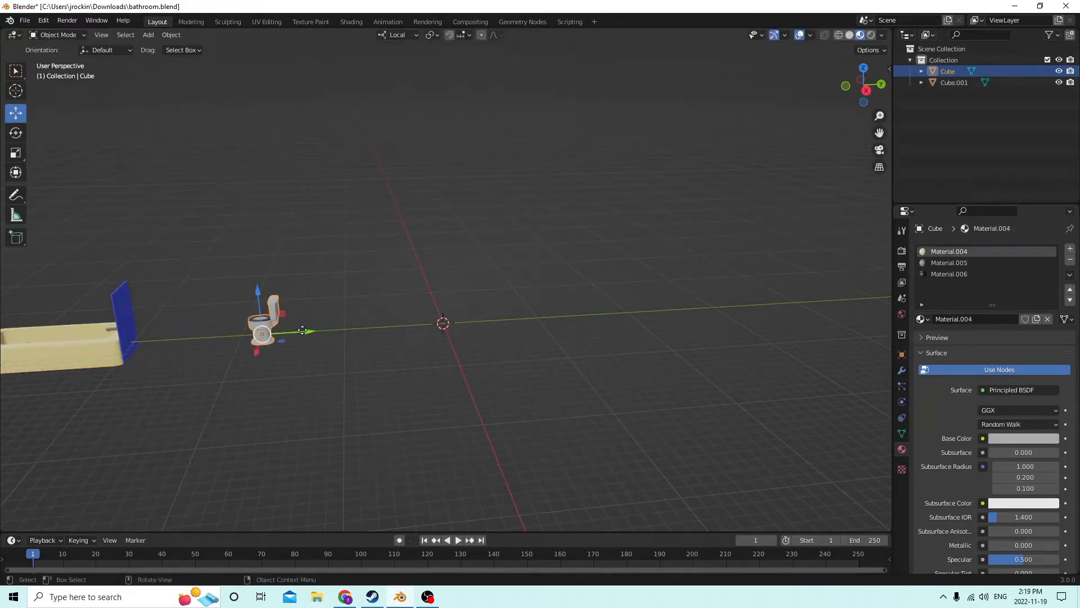
drag(302, 330, 221, 330)
Step: Duplicate the toilet and move the copy about 0.265 m along Y to the world origin
middle_drag(221, 329, 124, 319)
click(134, 300)
key(shift+d)
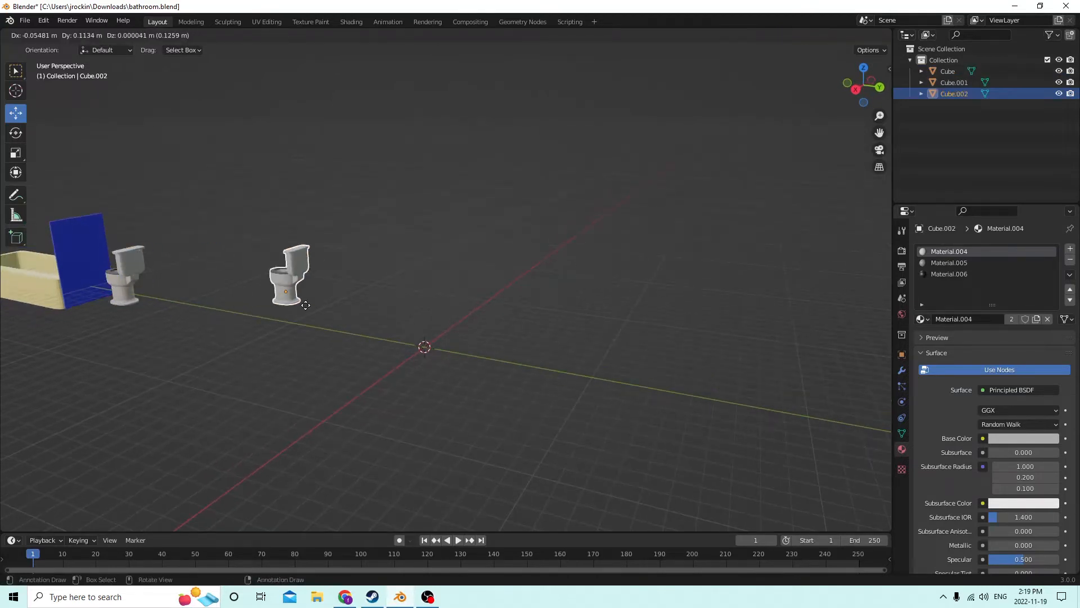
key(Escape)
mouse_move(225, 289)
middle_down()
mouse_move(281, 306)
mouse_move(374, 304)
mouse_move(239, 289)
middle_up()
drag(111, 330, 470, 321)
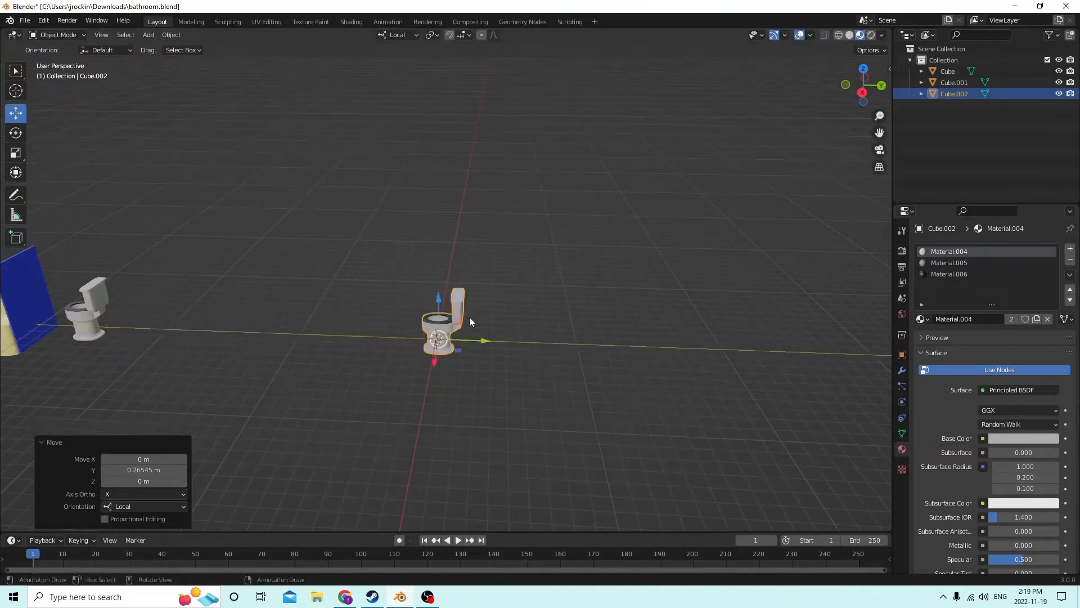
Step: Set the toilet copy's Y location to exactly 0 m
middle_drag(470, 320, 755, 321)
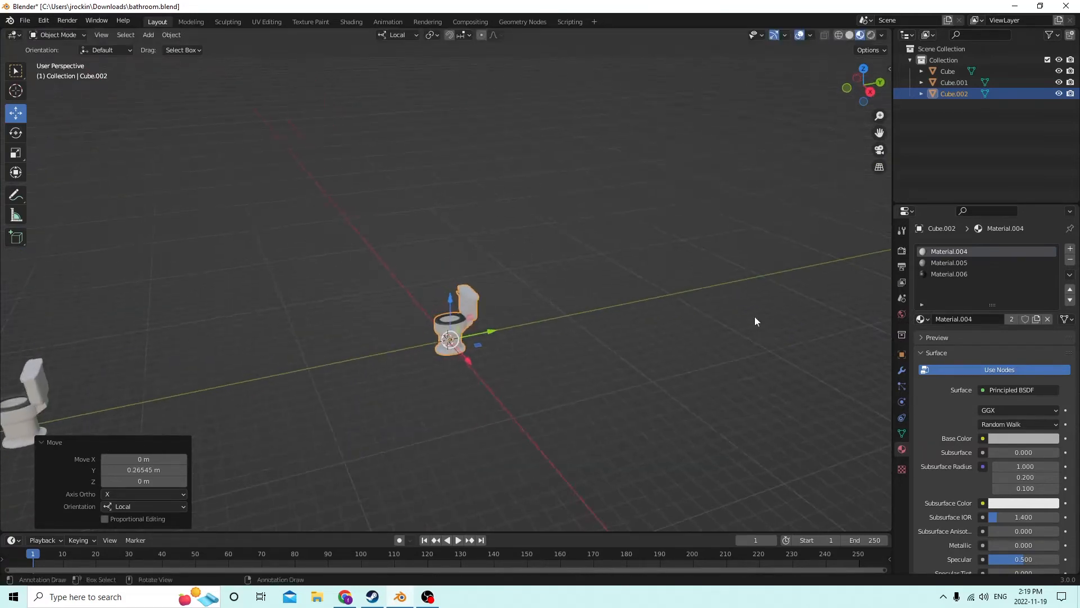
click(902, 355)
middle_drag(746, 323, 765, 306)
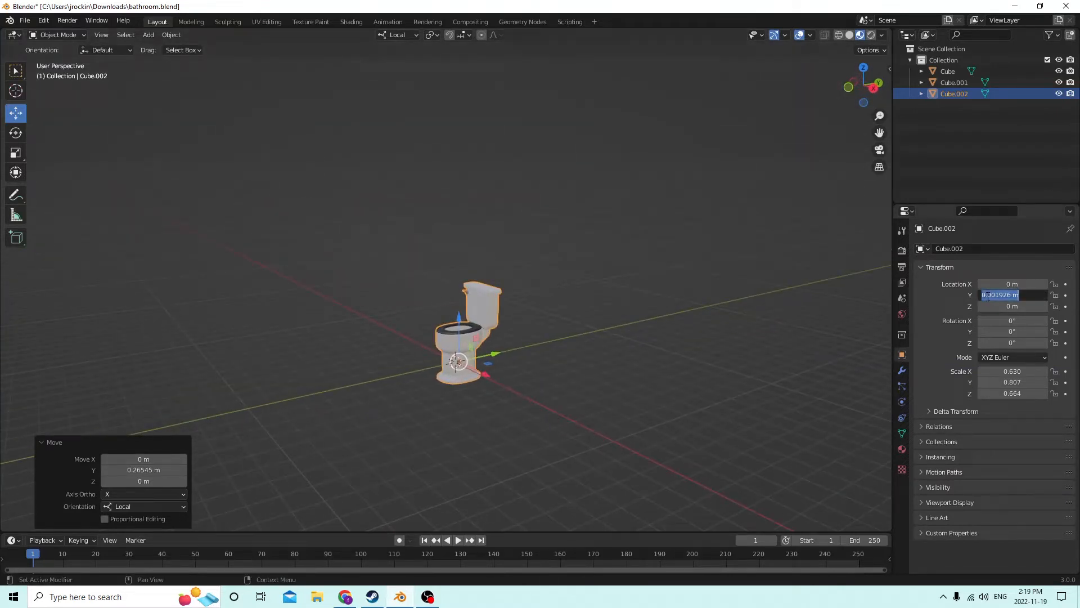
text(0)
key(Return)
Step: Try rotating the toilet copy 90° about Y and about X, resetting each rotation to 0°
middle_drag(709, 295, 642, 310)
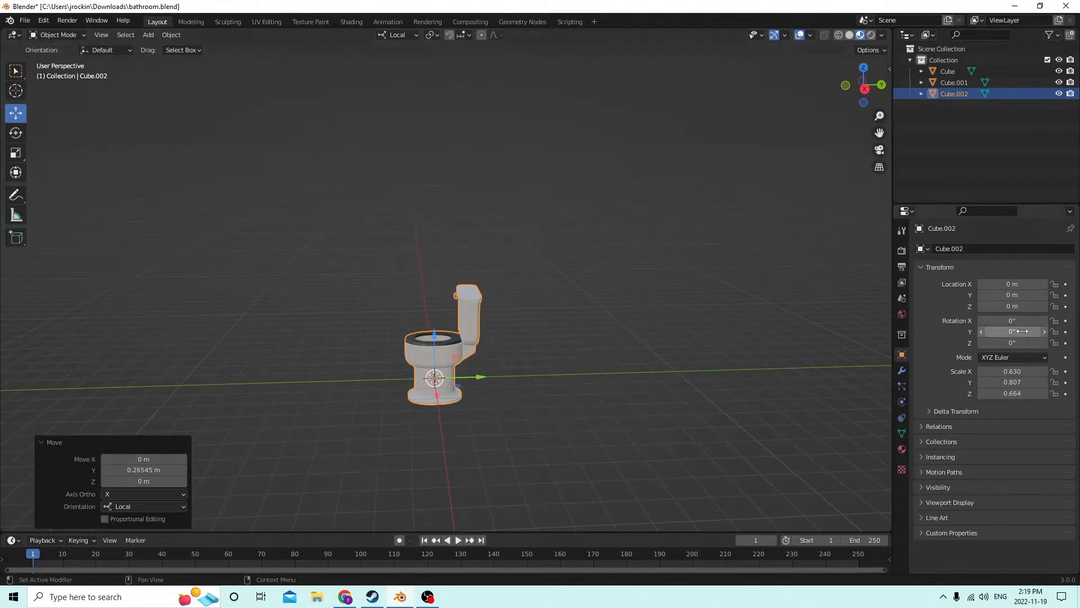
key(Return)
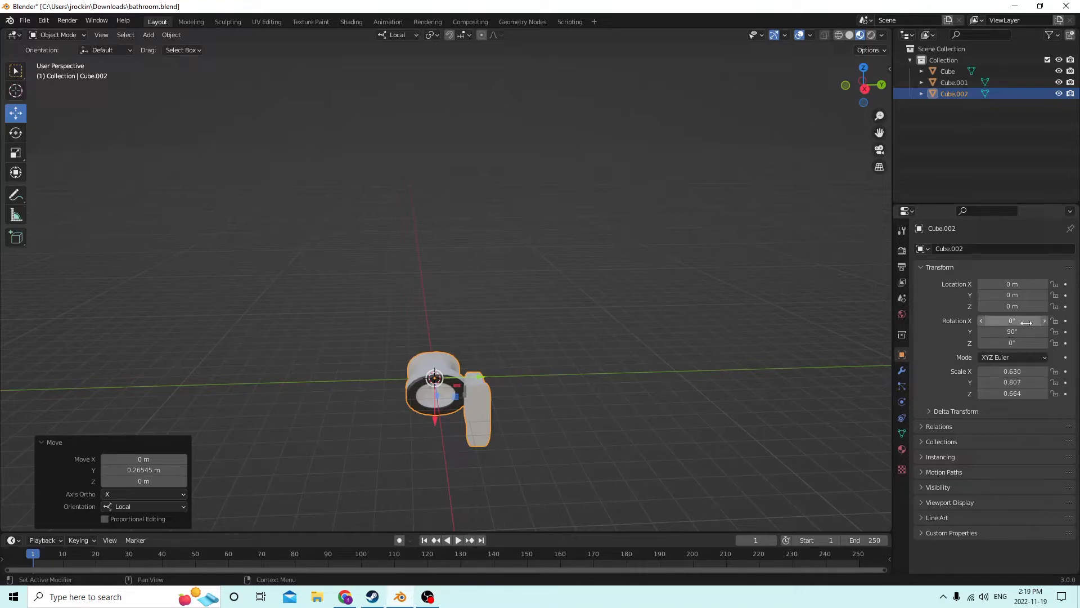
text(0)
key(Return)
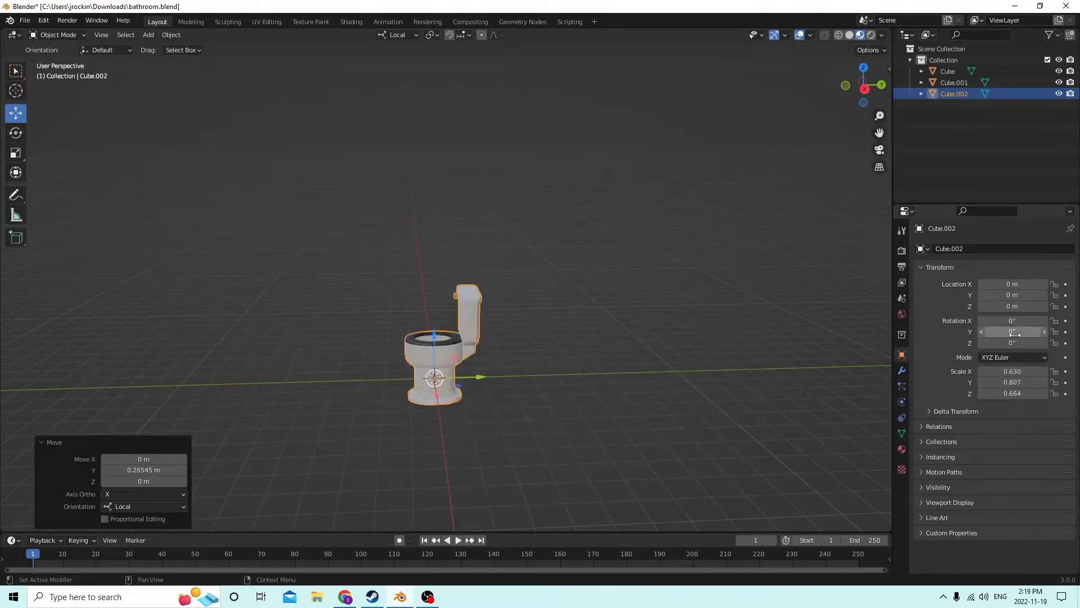
click(1027, 319)
text(9)
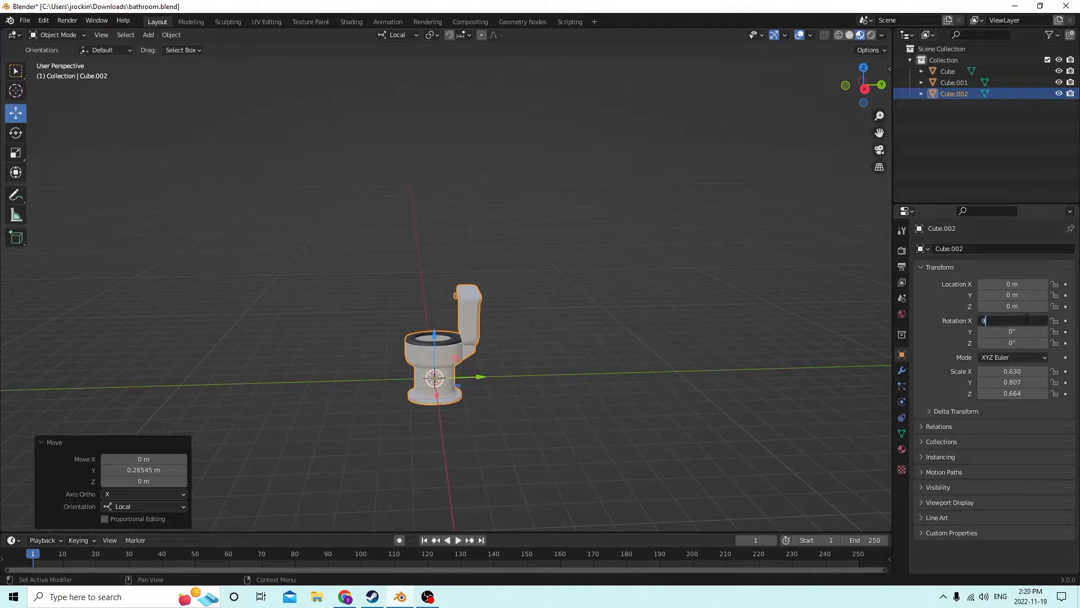
text(0)
key(Return)
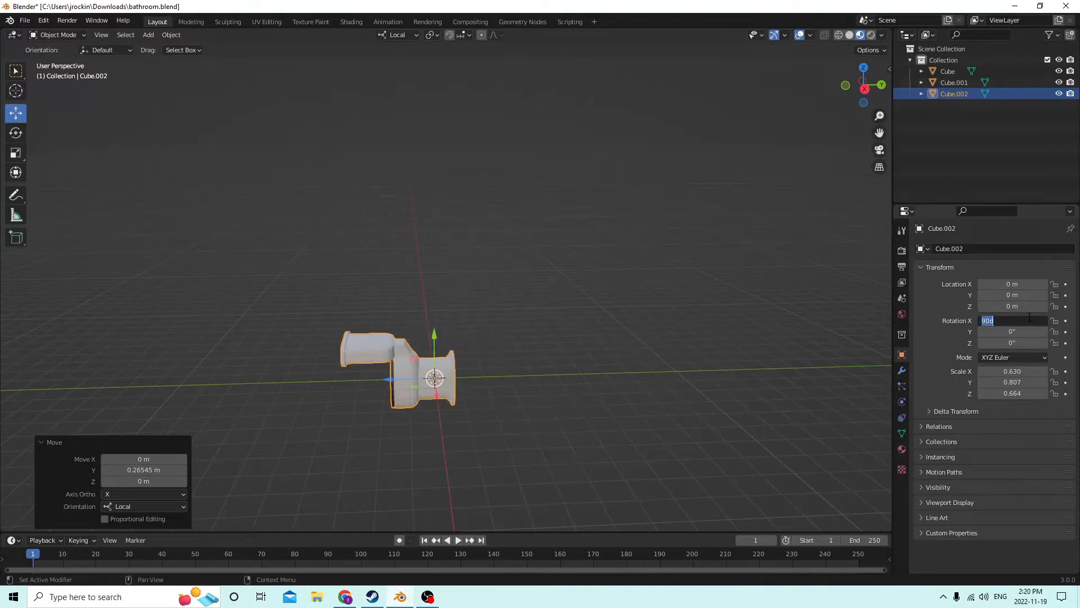
text(0)
key(Return)
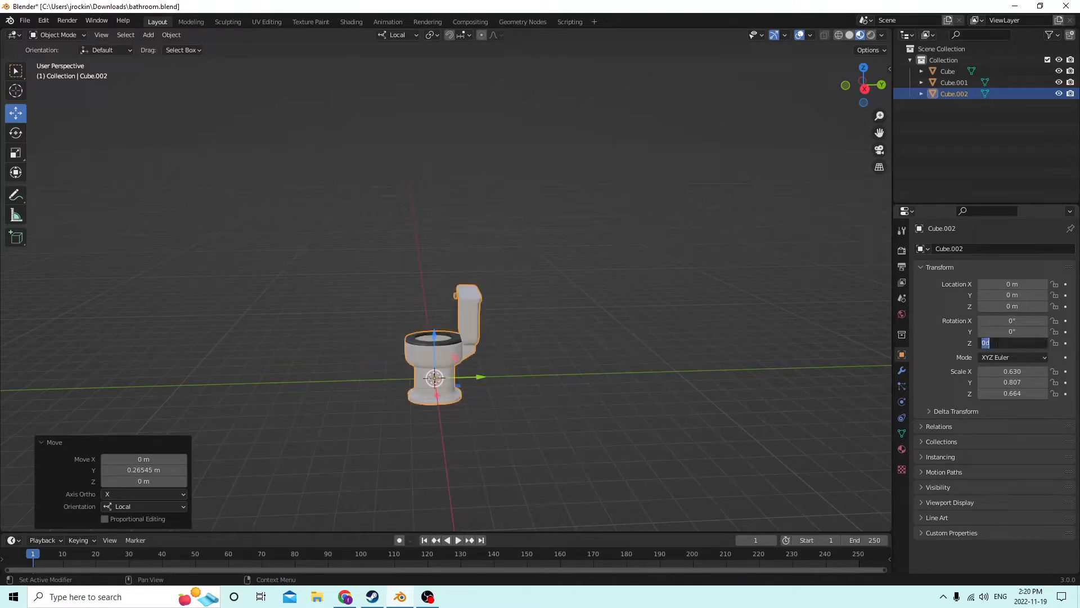
Step: Set the toilet copy's Z rotation to 90°
key(Return)
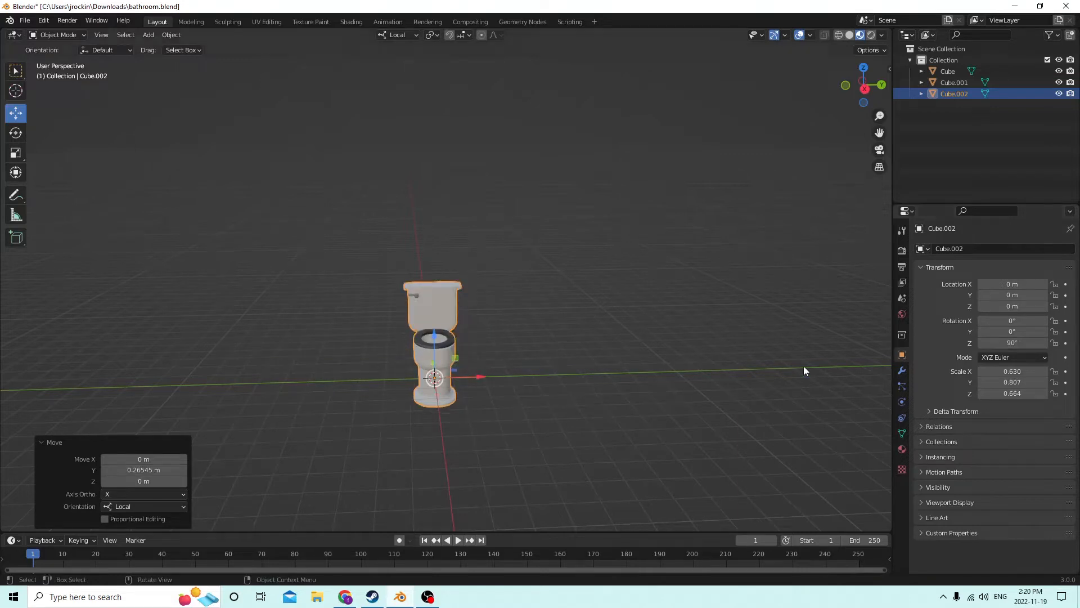
middle_drag(803, 367, 699, 400)
Step: Add a cube mesh at the world origin, where the toilet copy stands
key(shift+a)
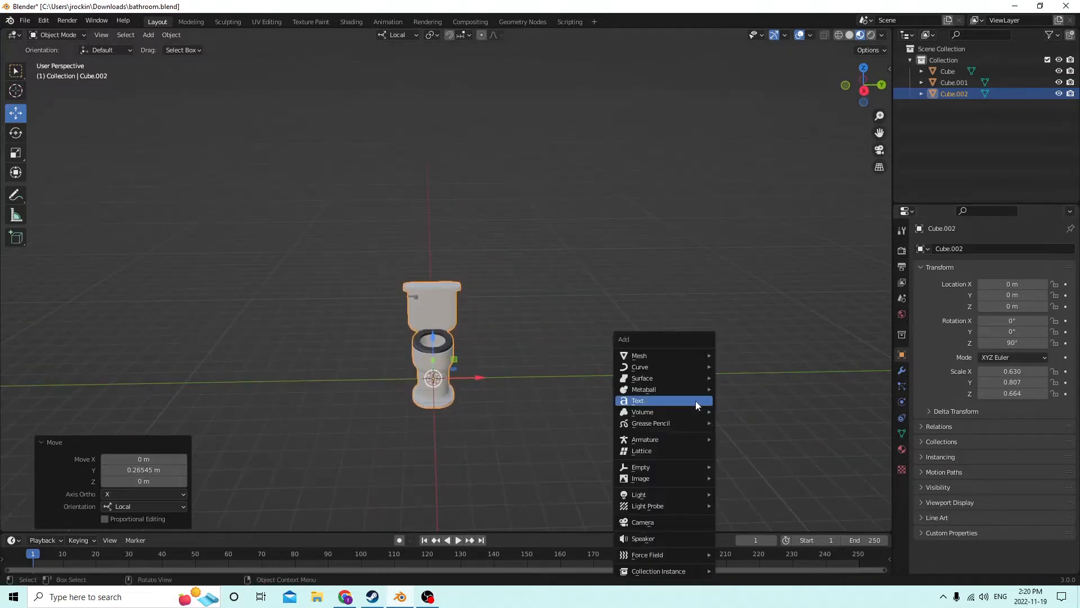
mouse_move(658, 352)
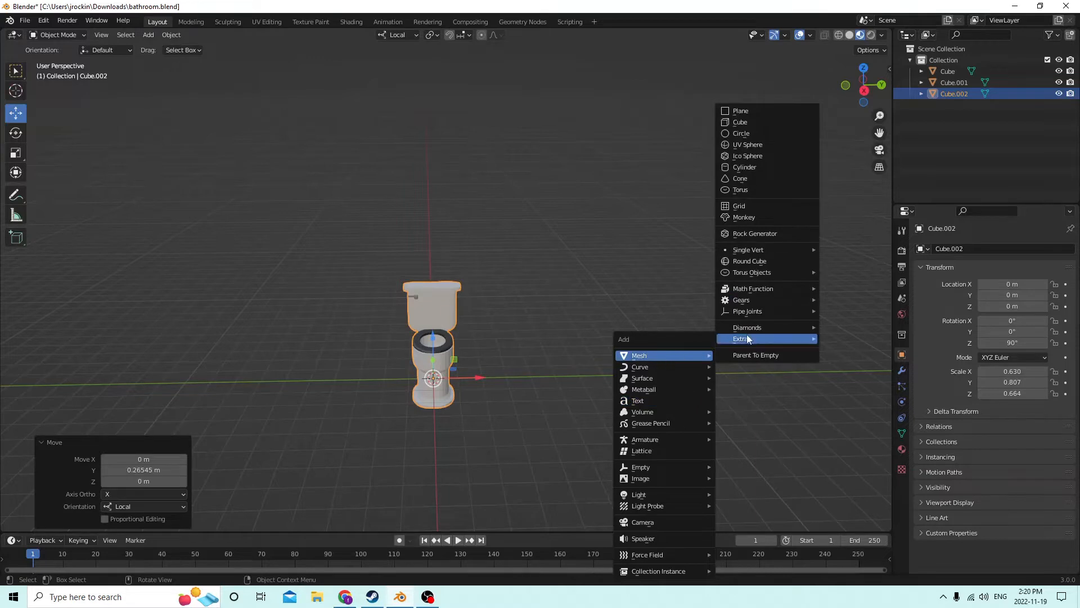
key(shift+a)
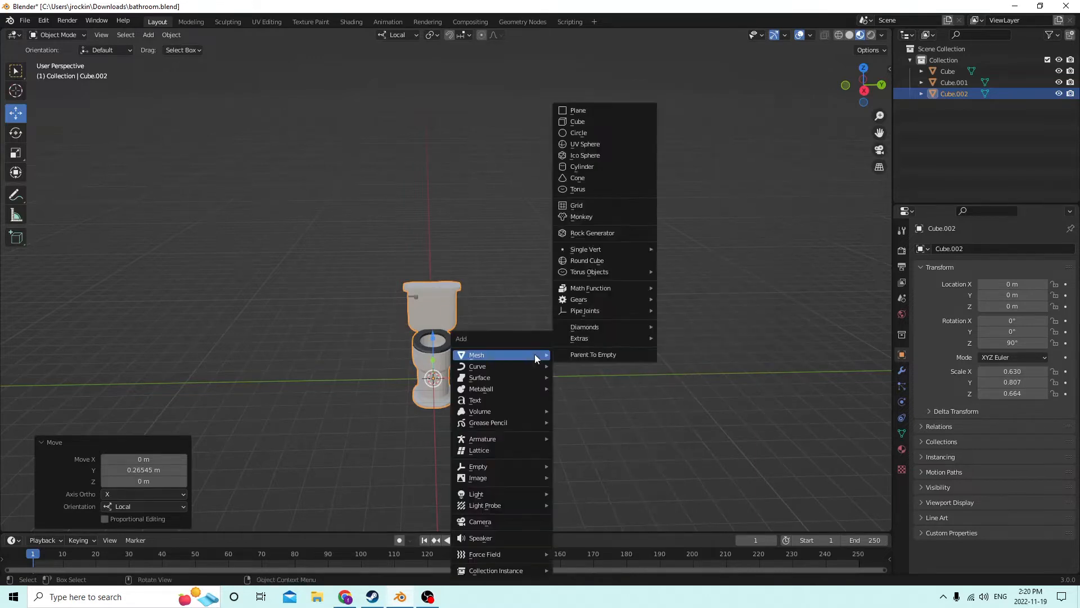
mouse_move(537, 354)
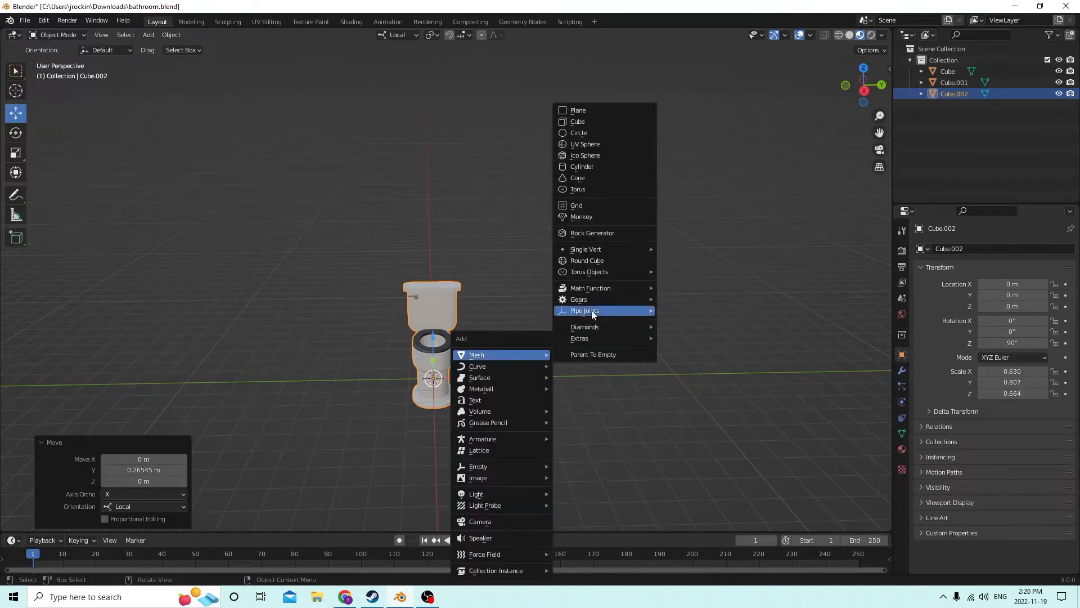
click(583, 120)
Step: Flatten the new cube into a slab by scaling it along Y to about -0.165
middle_drag(595, 150, 567, 262)
click(16, 153)
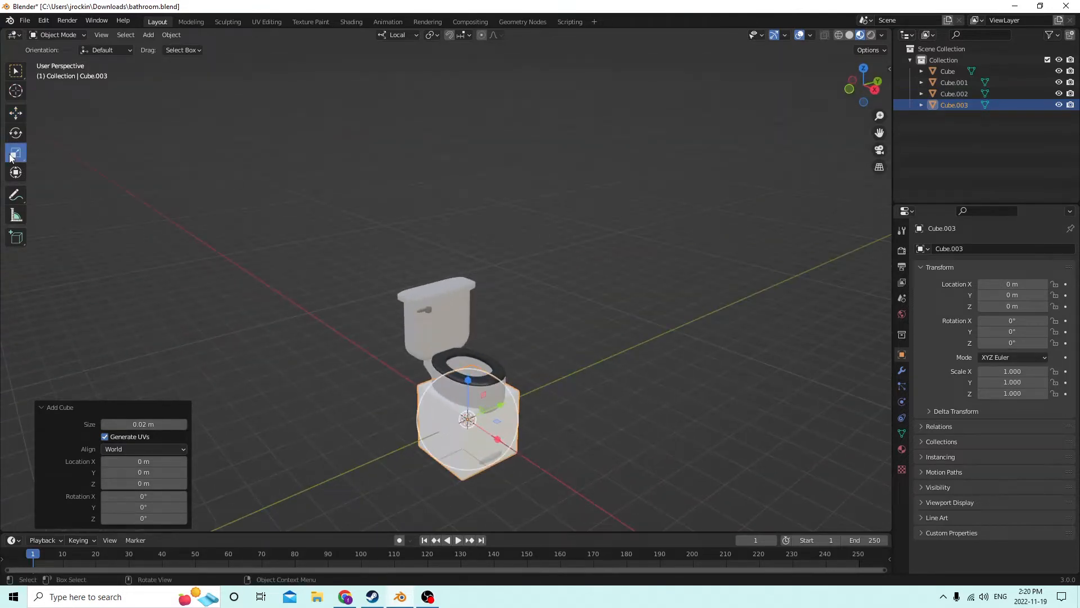
middle_drag(304, 248, 471, 373)
drag(477, 416, 429, 424)
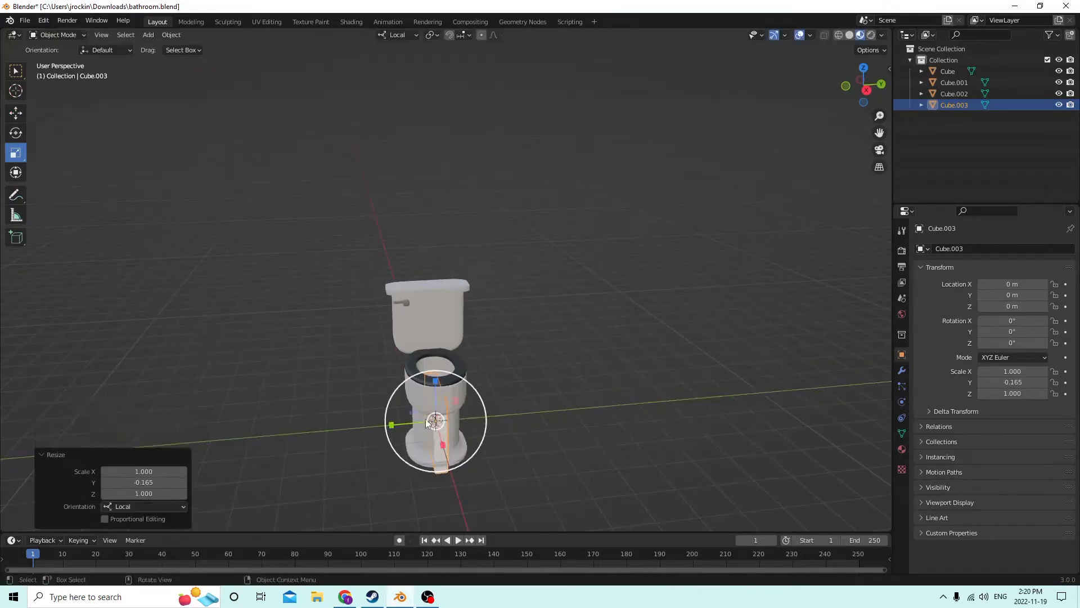
Step: Move the slab beside the toilet to about 0.02 m in Y and raise it to about 0.012 m in Z
middle_drag(429, 423, 407, 397)
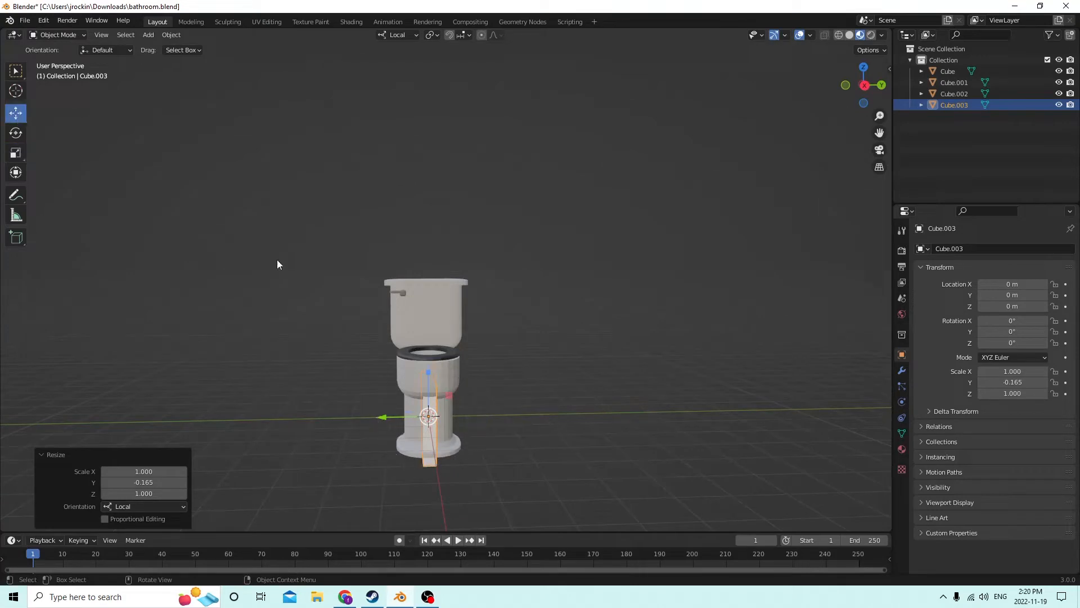
drag(374, 418, 450, 417)
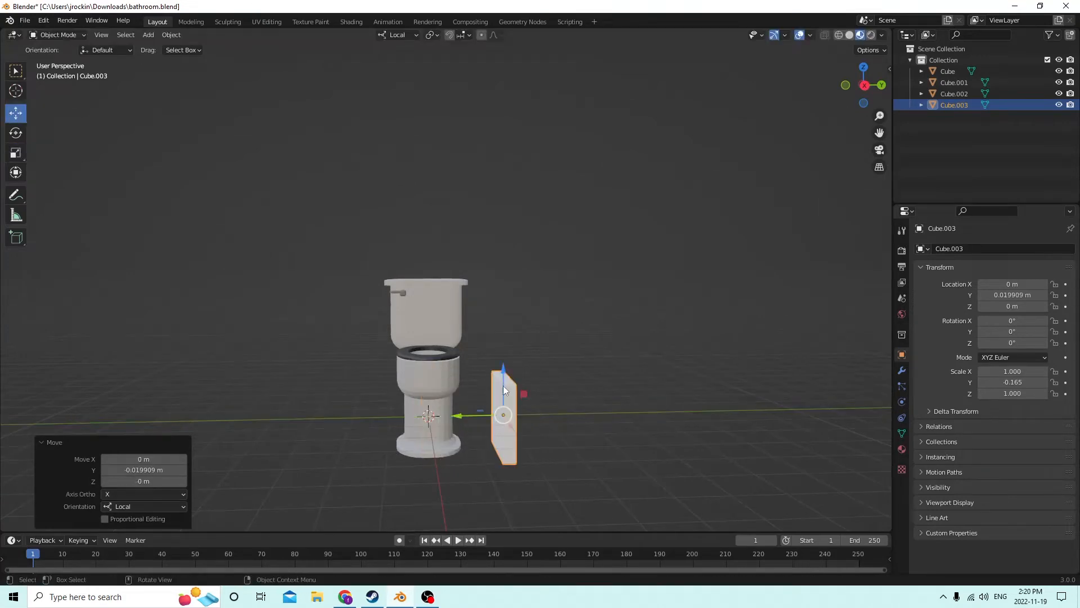
drag(502, 386, 500, 340)
middle_drag(500, 341, 516, 353)
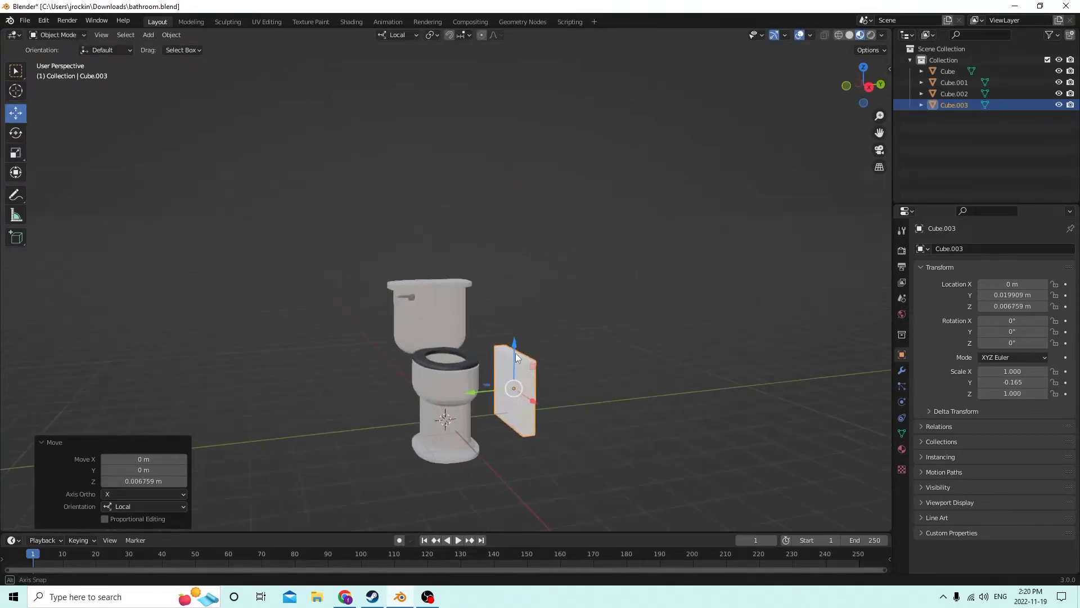
drag(516, 346, 515, 330)
Step: Thin the slab to a Y scale of about -0.078 and shift it away from the toilet to about 0.0276 m in Y
middle_drag(515, 330, 413, 310)
click(17, 153)
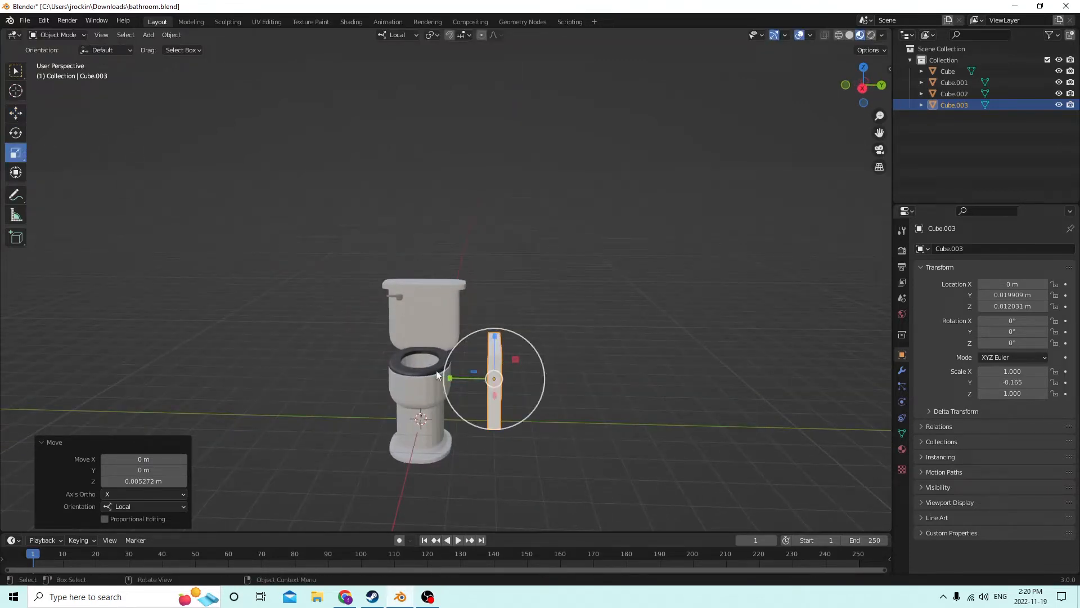
drag(450, 378, 479, 372)
click(16, 113)
middle_drag(480, 371, 422, 358)
Step: Enlarge the slab uniformly by about 2.69 and thin it into a panel with a Y scale of about -0.037
click(24, 148)
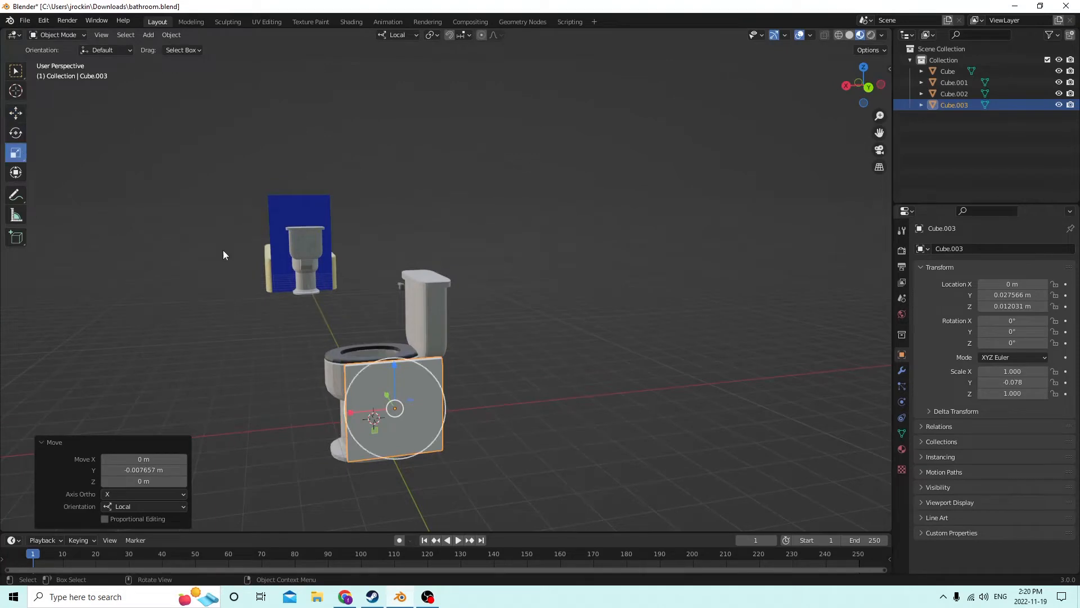
middle_drag(223, 250, 329, 287)
drag(335, 410, 231, 386)
middle_drag(232, 386, 351, 401)
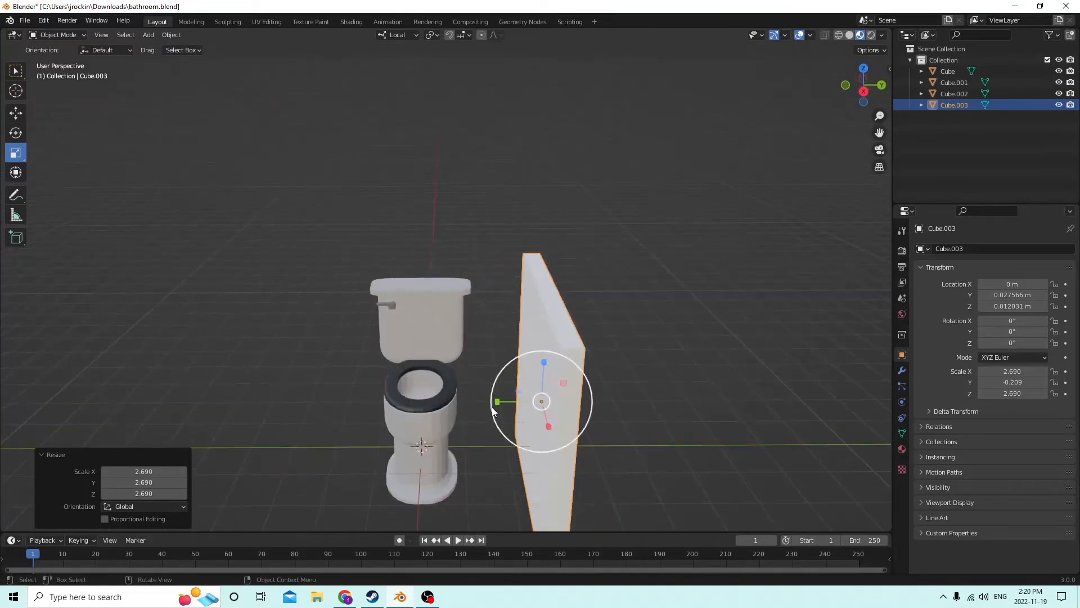
drag(497, 403, 529, 398)
Step: Raise the wall panel beside the toilet to about 0.03 m in Z
middle_drag(529, 399, 441, 321)
click(17, 113)
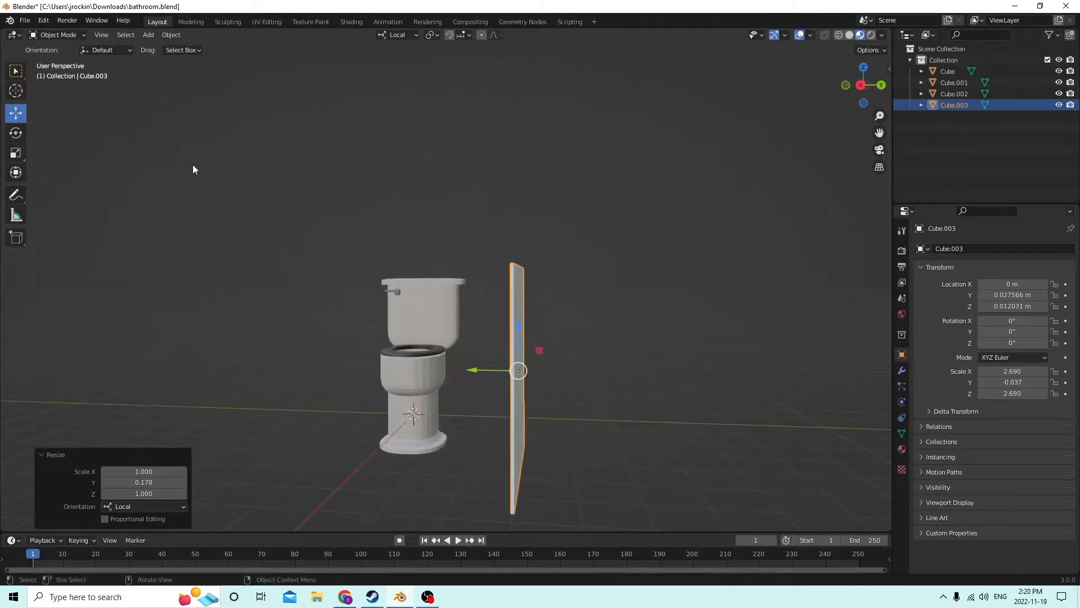
middle_drag(193, 164, 488, 261)
drag(547, 335, 548, 284)
middle_drag(548, 283, 298, 275)
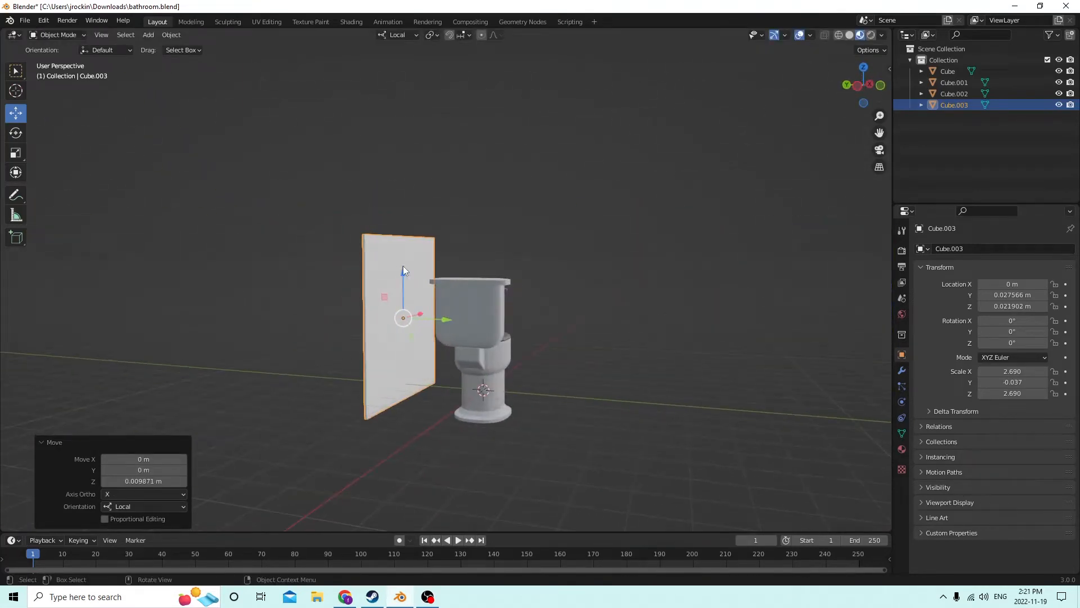
drag(403, 267, 399, 261)
middle_drag(398, 262, 512, 296)
drag(519, 279, 508, 269)
Step: Duplicate the wall panel and move the copy to the toilet's opposite side, at about -0.0225 m in Y
middle_drag(508, 268, 384, 293)
key(shift+d)
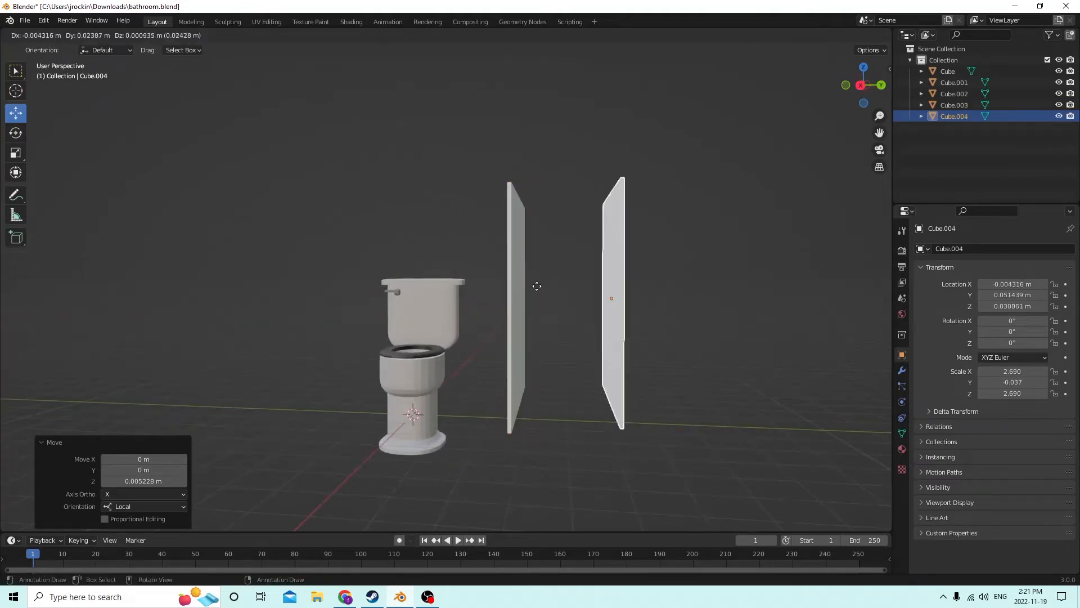
right_click(537, 285)
middle_drag(491, 301, 506, 309)
drag(478, 309, 301, 299)
mouse_move(301, 299)
middle_down()
mouse_move(417, 297)
mouse_move(403, 292)
mouse_move(414, 309)
mouse_move(295, 314)
mouse_move(306, 315)
middle_up()
Step: Select both wall panels and stretch them along Z by about 1.343
middle_drag(465, 321, 526, 271)
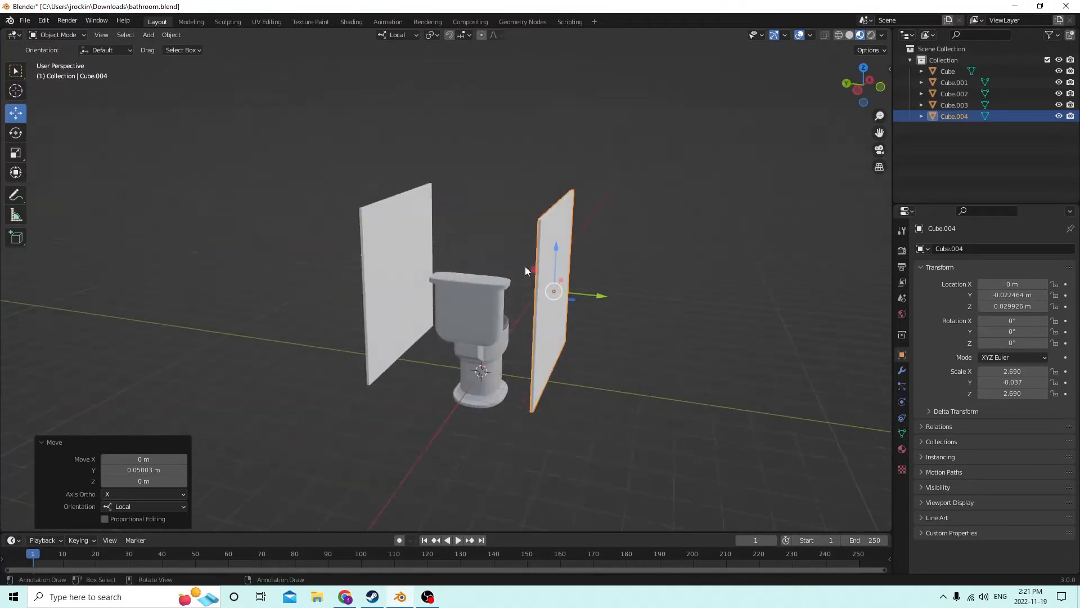
shift+click(405, 250)
middle_drag(405, 249, 336, 235)
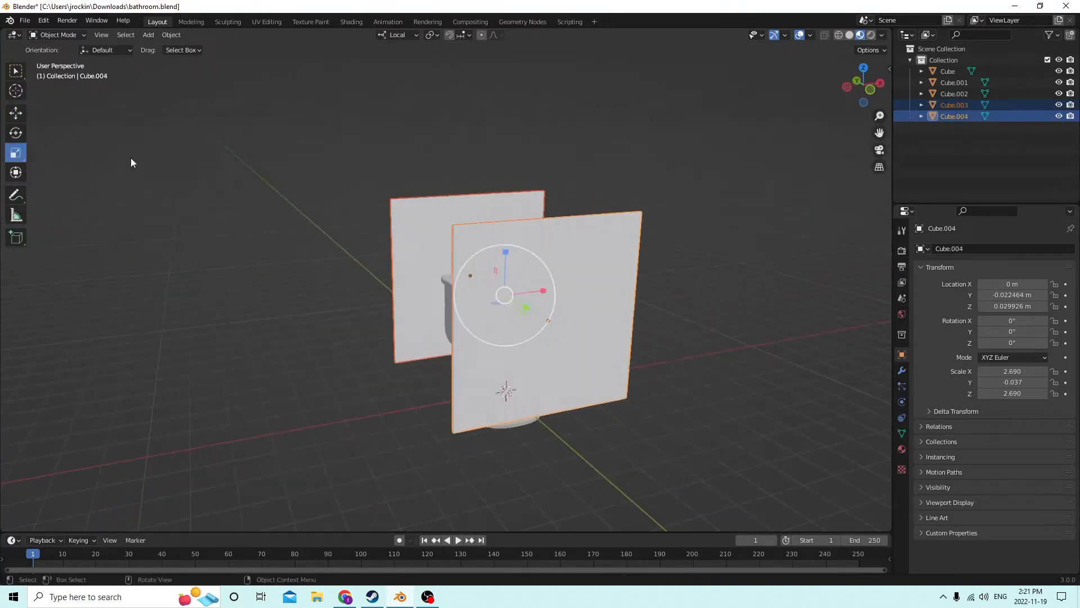
drag(505, 250, 504, 233)
Step: Raise both wall panels by about 0.009 m along Z
middle_drag(504, 231, 274, 181)
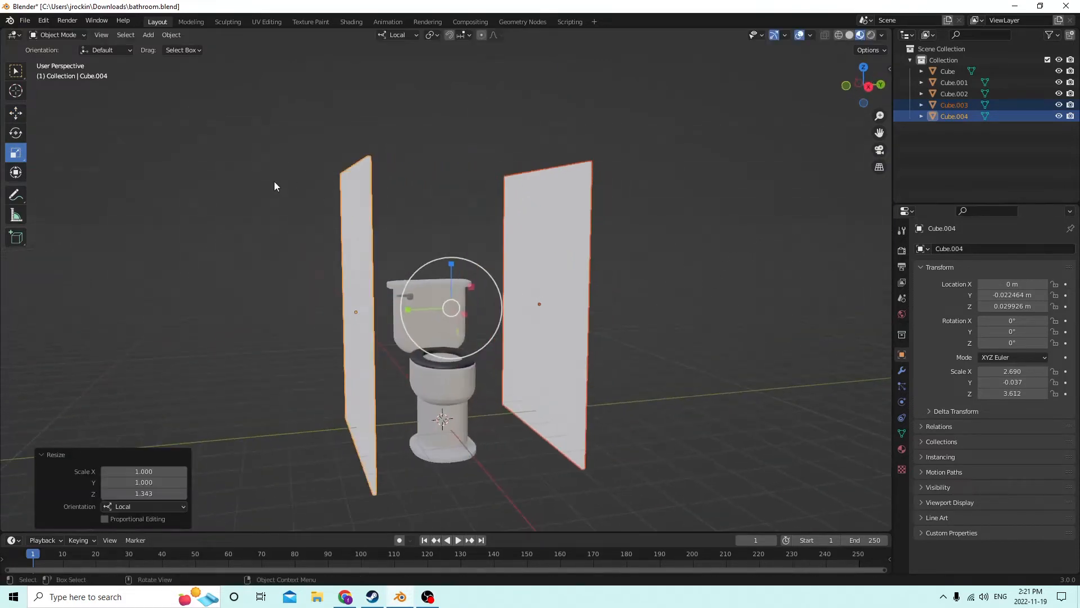
click(16, 114)
middle_drag(141, 147, 522, 250)
drag(507, 260, 489, 226)
Step: Delete the duplicated wall panel on the flush-handle side of the toilet
middle_drag(489, 226, 394, 240)
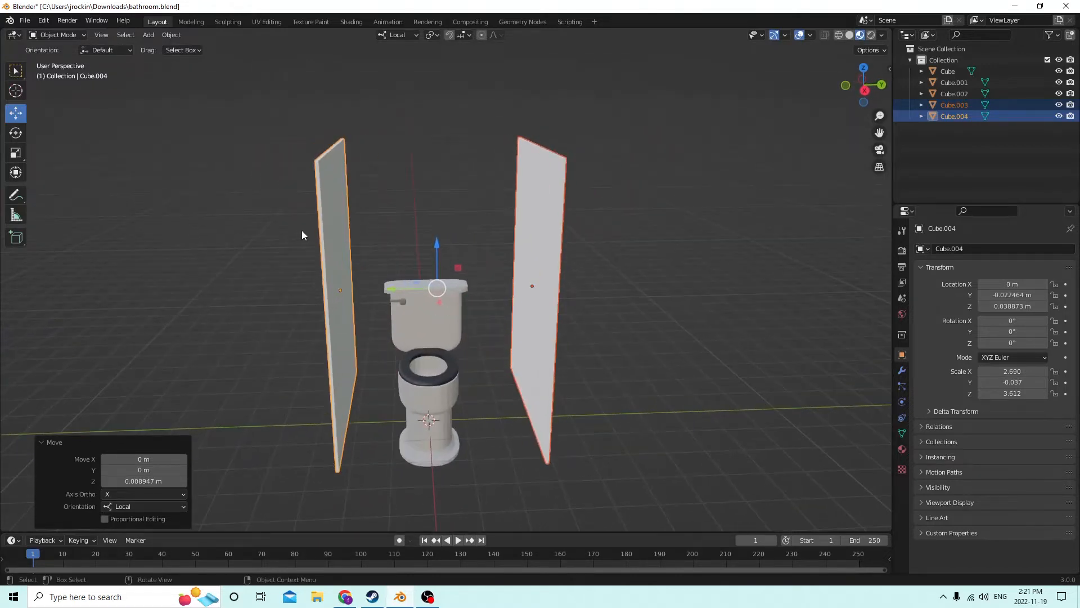
click(322, 231)
key(Delete)
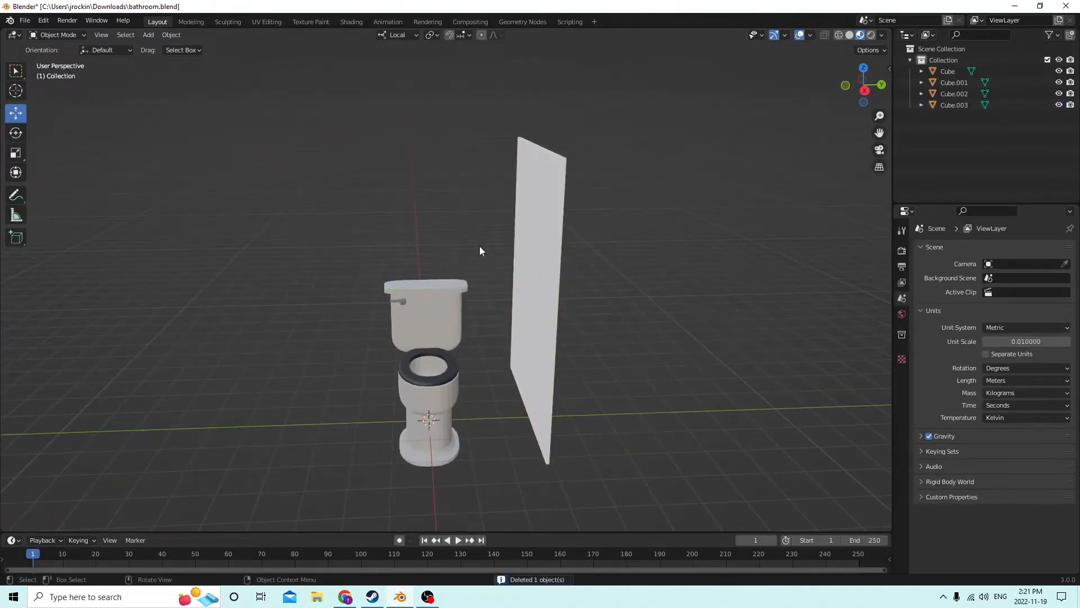
Step: Duplicate the wall panel to the flush-handle side of the toilet at Y -0.027566 m and delete that copy
click(558, 231)
key(shift+d)
right_click(655, 211)
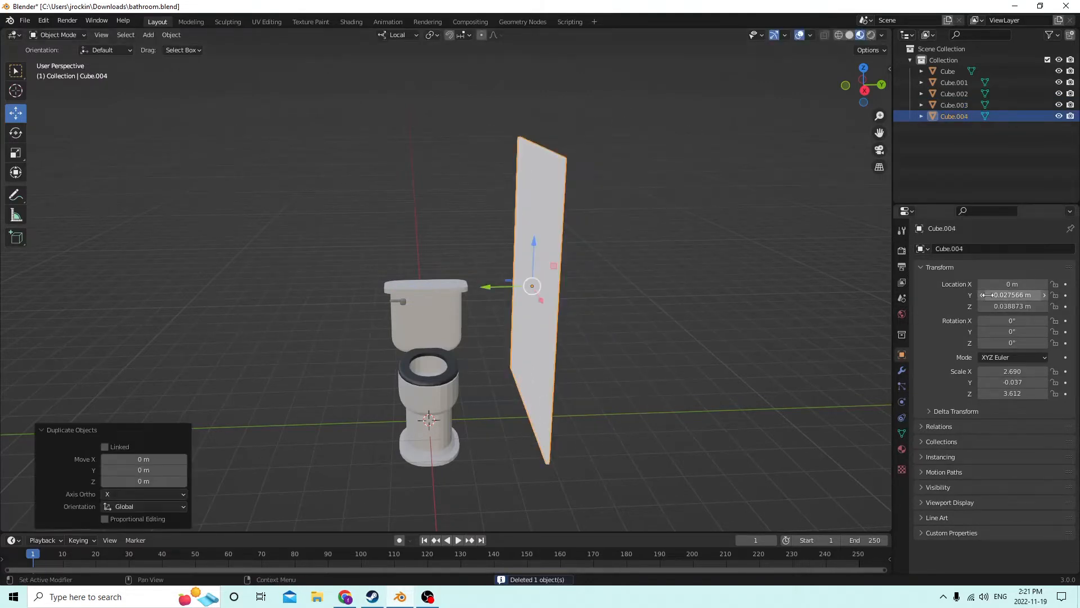
drag(491, 287, 542, 284)
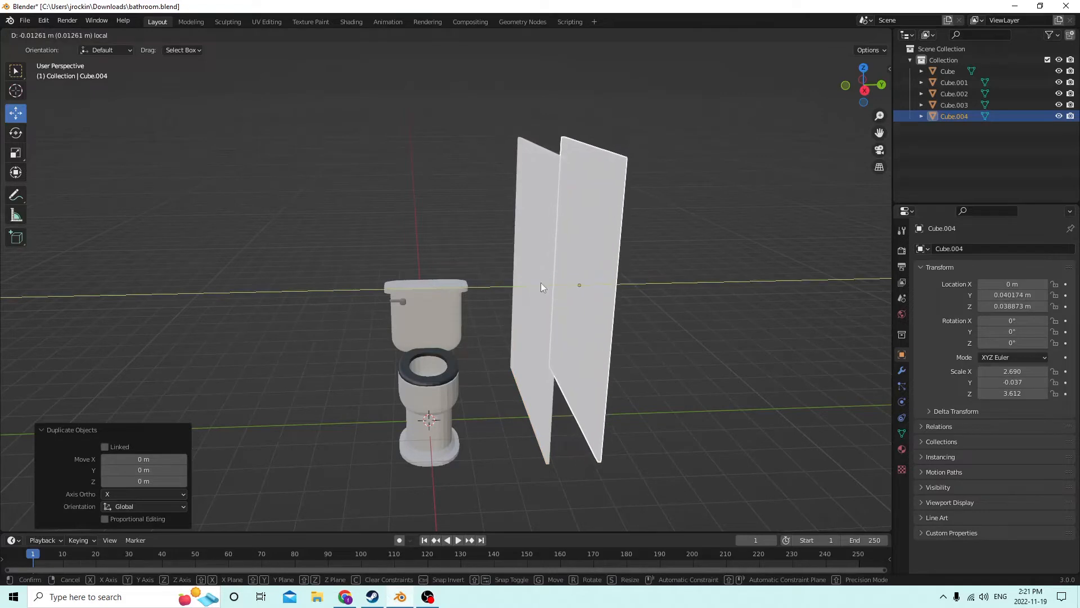
right_click(542, 284)
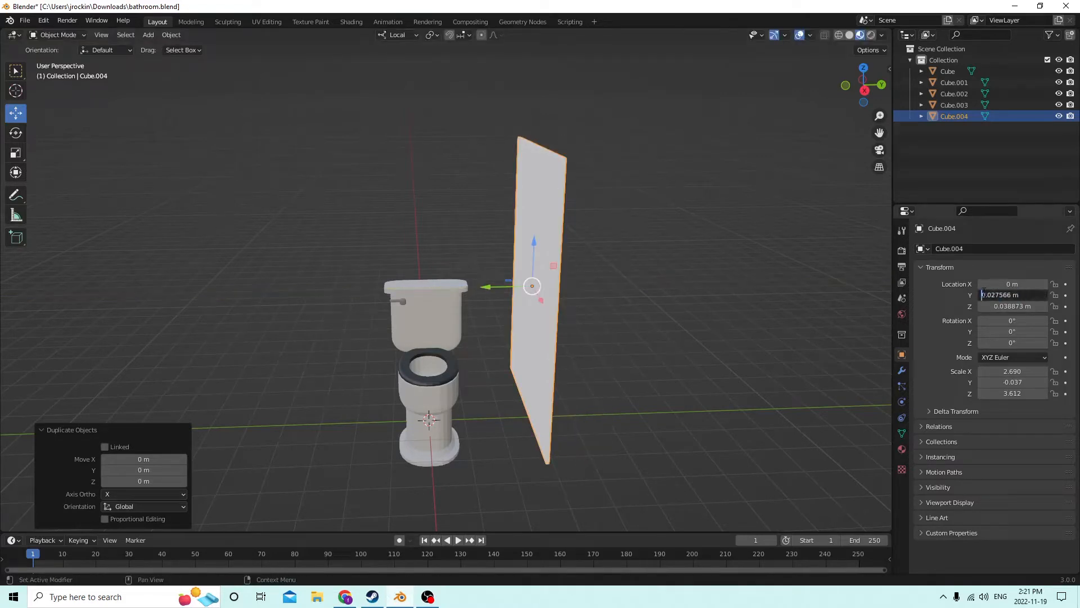
text(-)
key(Return)
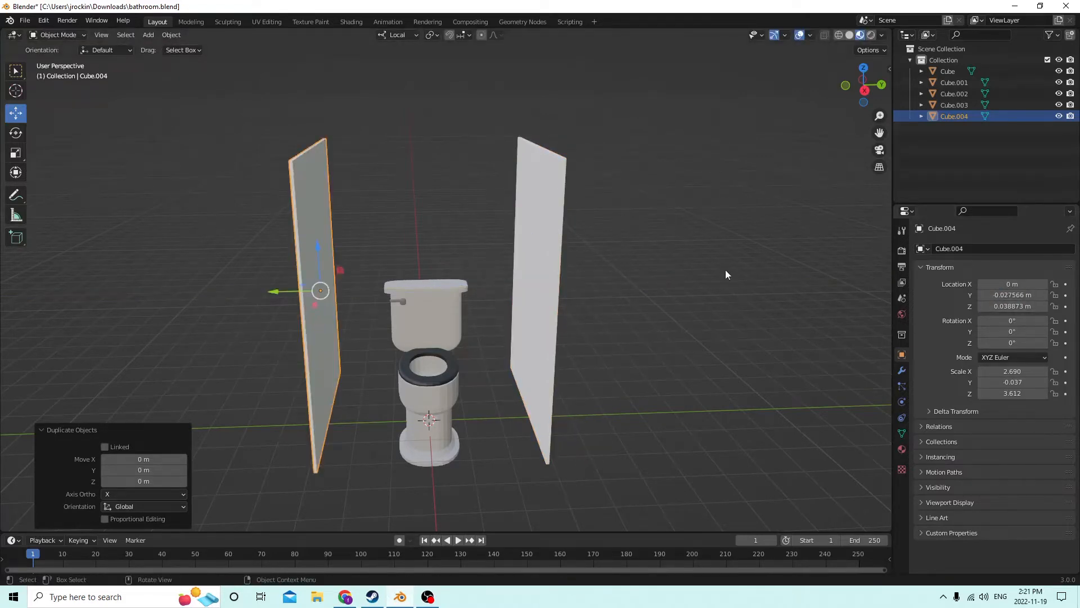
middle_drag(726, 275, 527, 263)
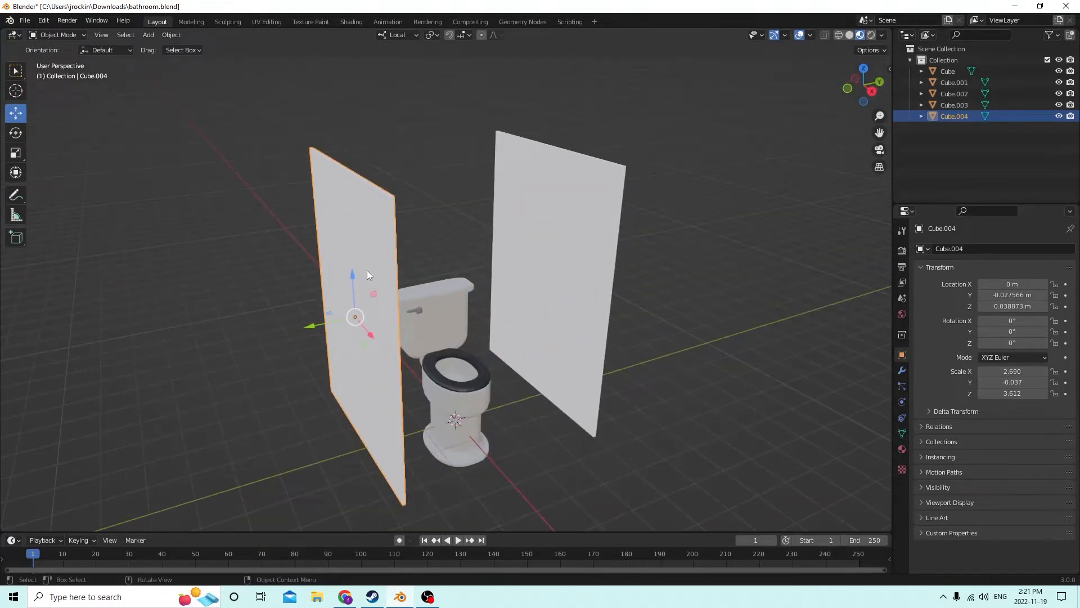
key(Delete)
Step: Duplicate the remaining wall panel in place and rotate the copy 90° about Z
middle_drag(385, 265, 442, 262)
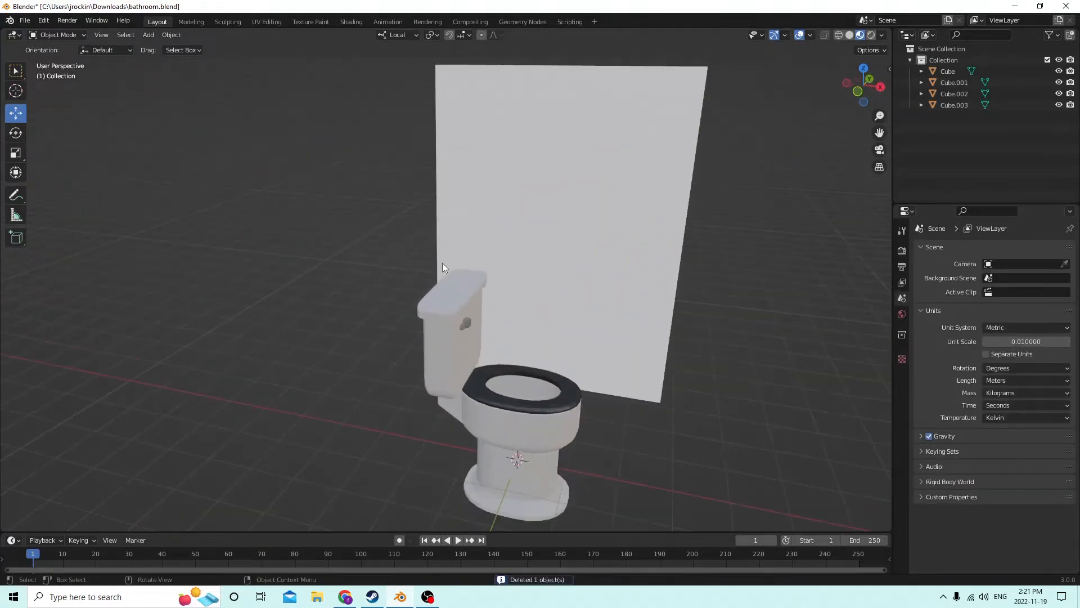
click(551, 219)
middle_drag(553, 213, 565, 208)
key(shift+d)
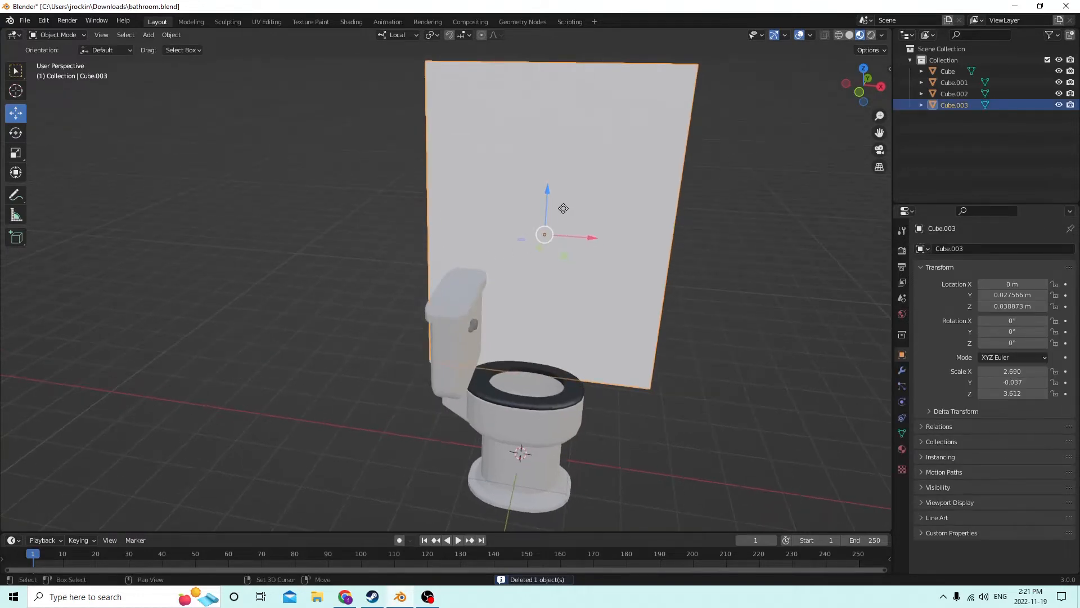
right_click(637, 171)
middle_drag(637, 171, 572, 197)
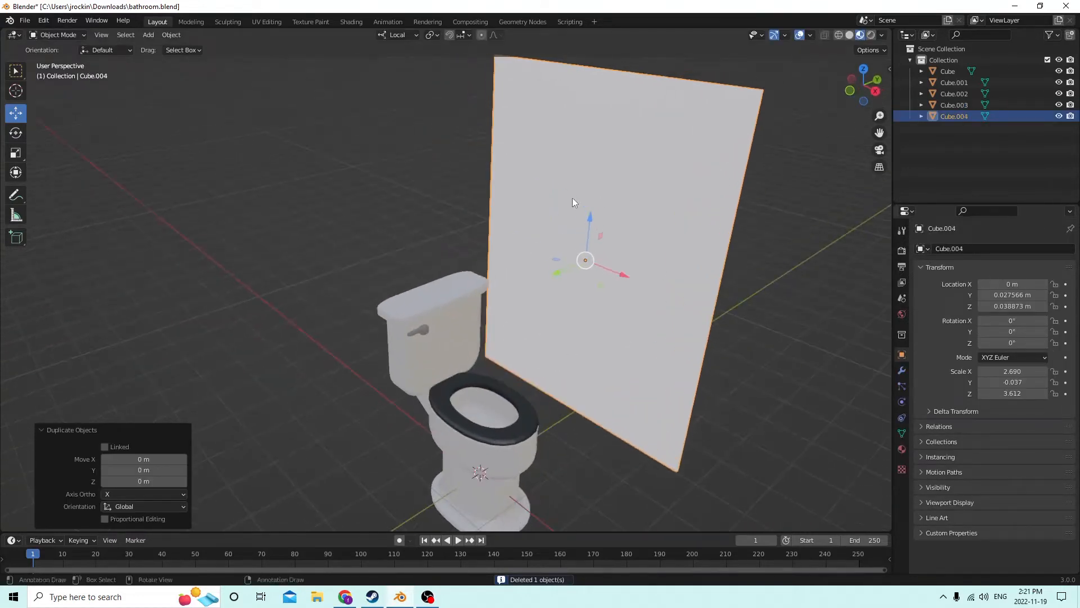
click(1009, 343)
text(90)
key(Return)
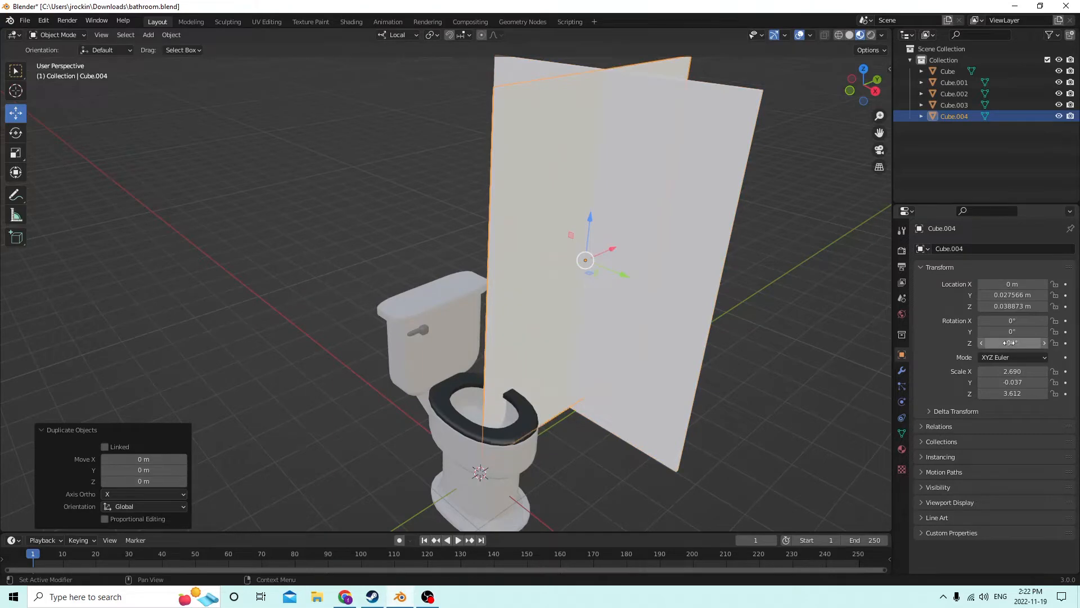
Step: Move the rotated panel to the wall's rear edge behind the toilet, at about -0.0278 m in X
middle_drag(545, 180, 592, 210)
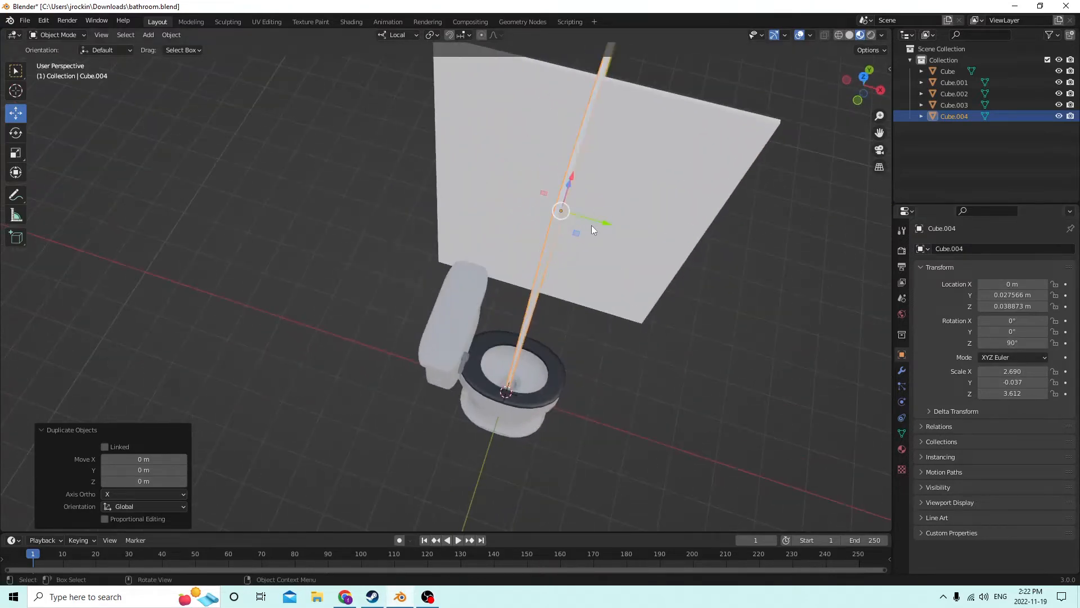
drag(602, 221, 477, 171)
middle_drag(402, 156, 288, 137)
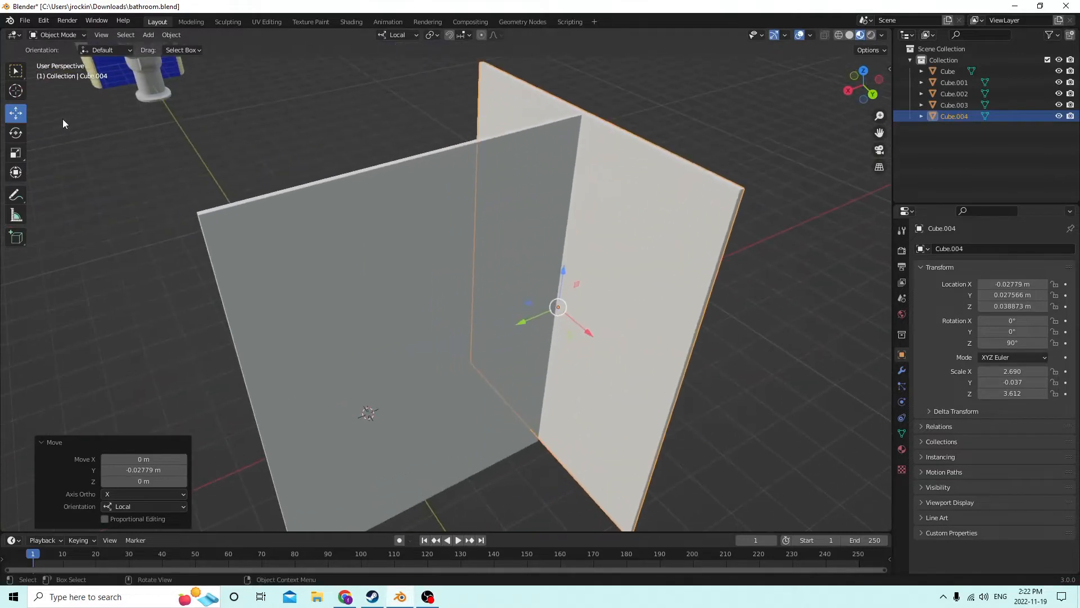
Step: Shrink the rotated panel along its local X to a narrow strip with a scale of about -0.219
click(16, 153)
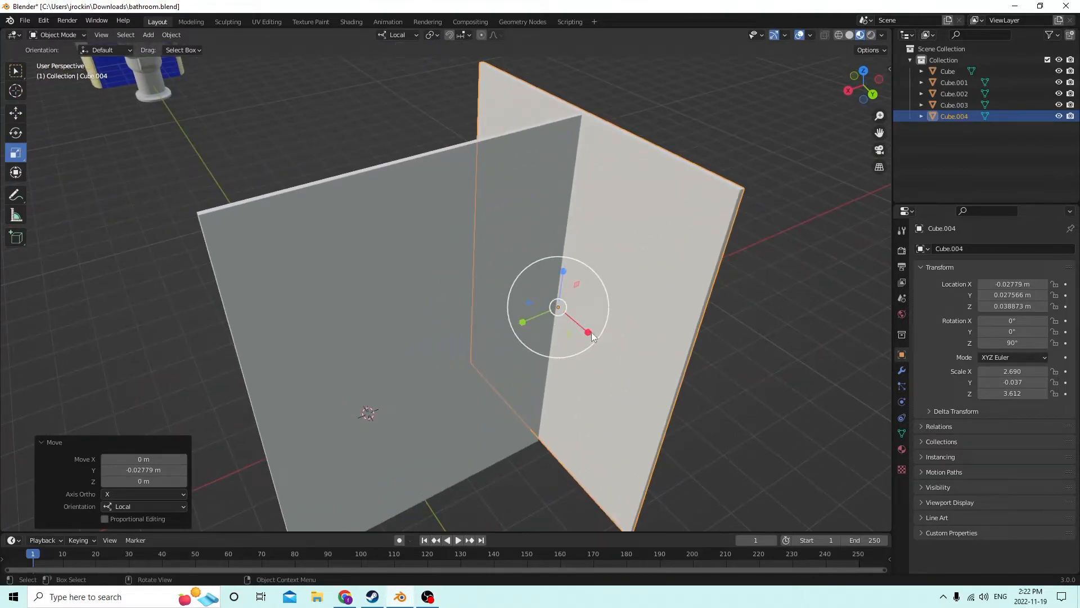
drag(592, 332, 555, 297)
middle_drag(554, 297, 478, 344)
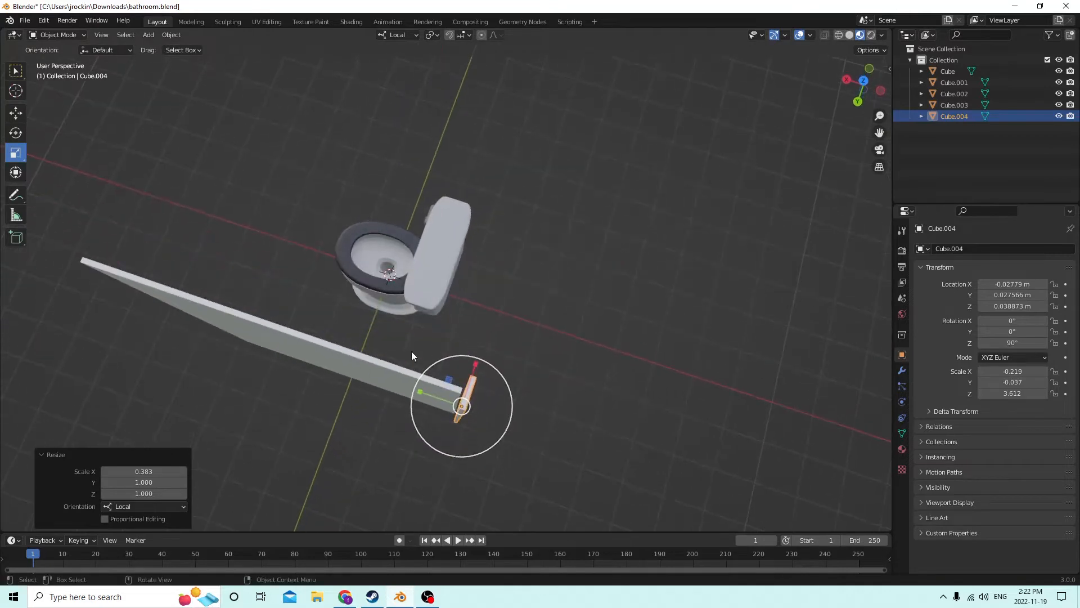
Step: Shift the narrow strip by about 0.0004 m along its local Y against the wall panel's rear edge
key(Tab)
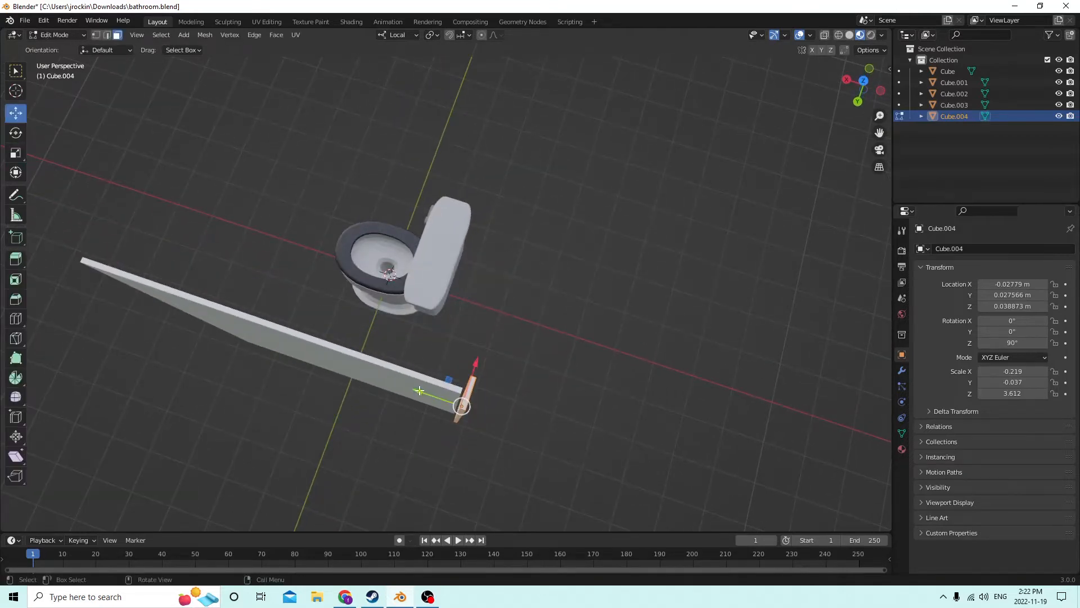
drag(426, 395, 413, 390)
key(Tab)
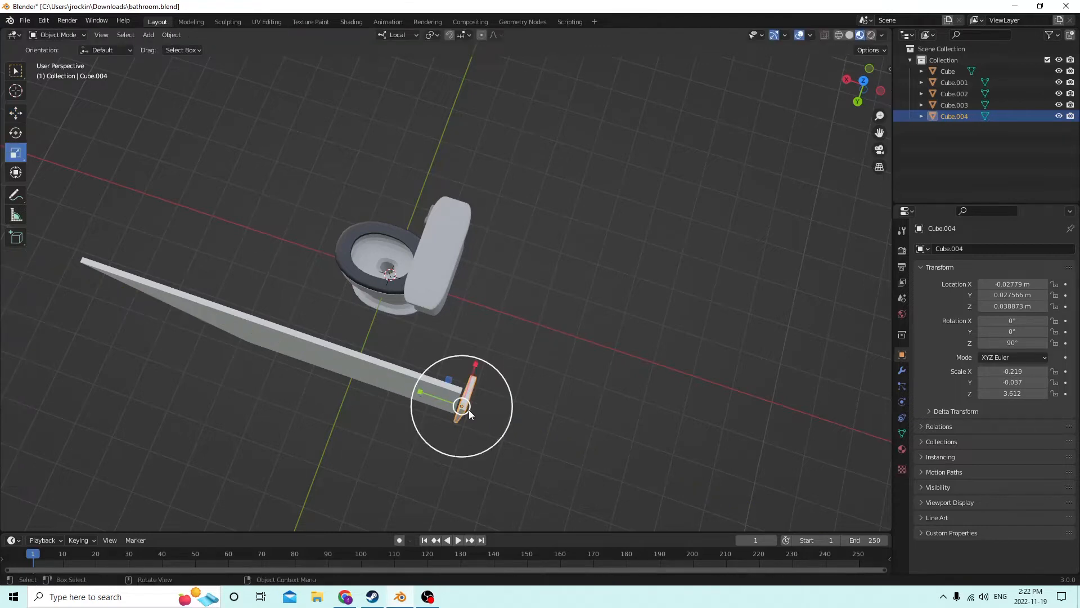
click(19, 117)
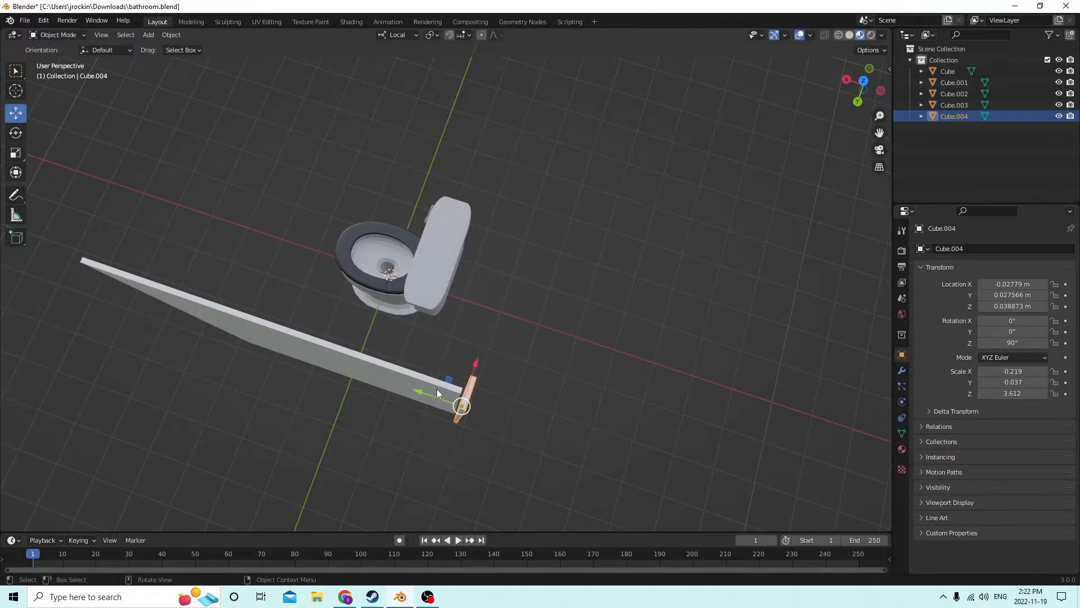
drag(413, 390, 411, 386)
middle_drag(411, 386, 534, 304)
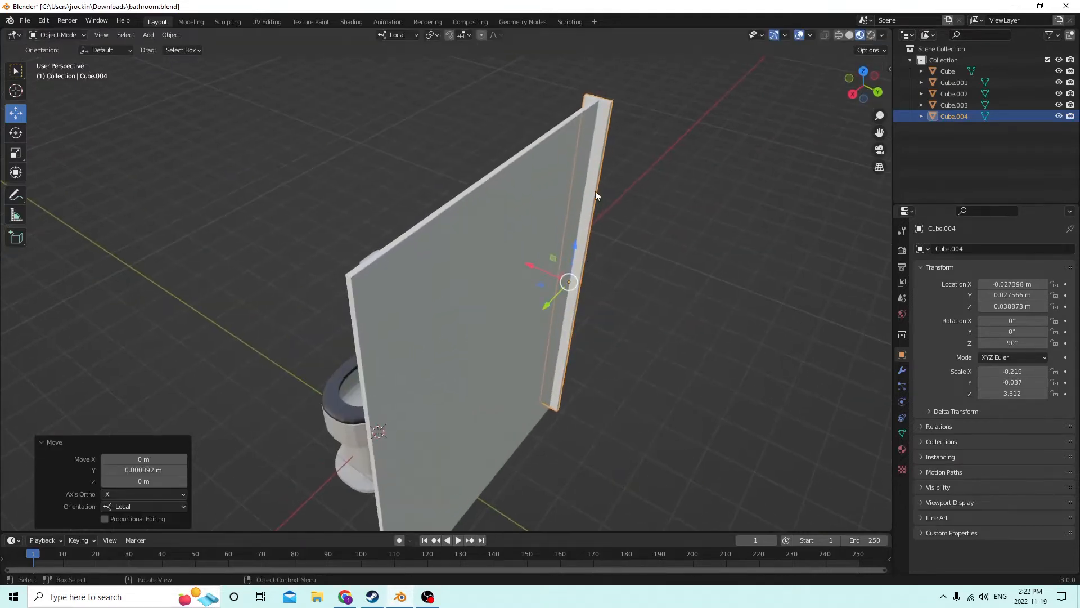
Step: Join the narrow strip and the wall panel into one object
shift+click(517, 261)
middle_drag(516, 262, 583, 281)
key(ctrl+j)
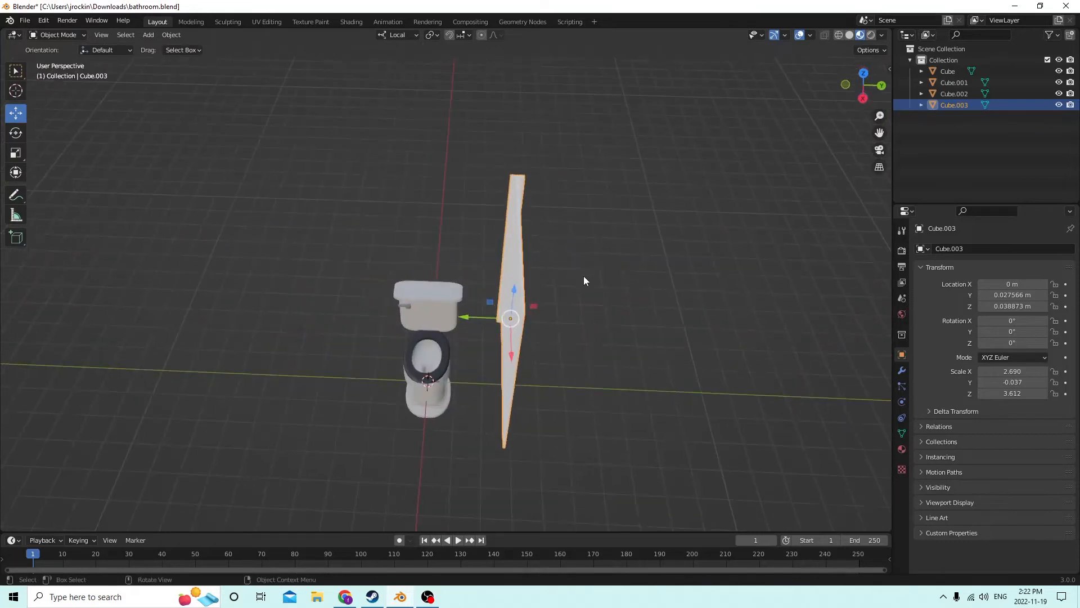
Step: Duplicate the joined wall panel and place the copy on the toilet's opposite side at Y -0.027566 m
key(shift+d)
key(Escape)
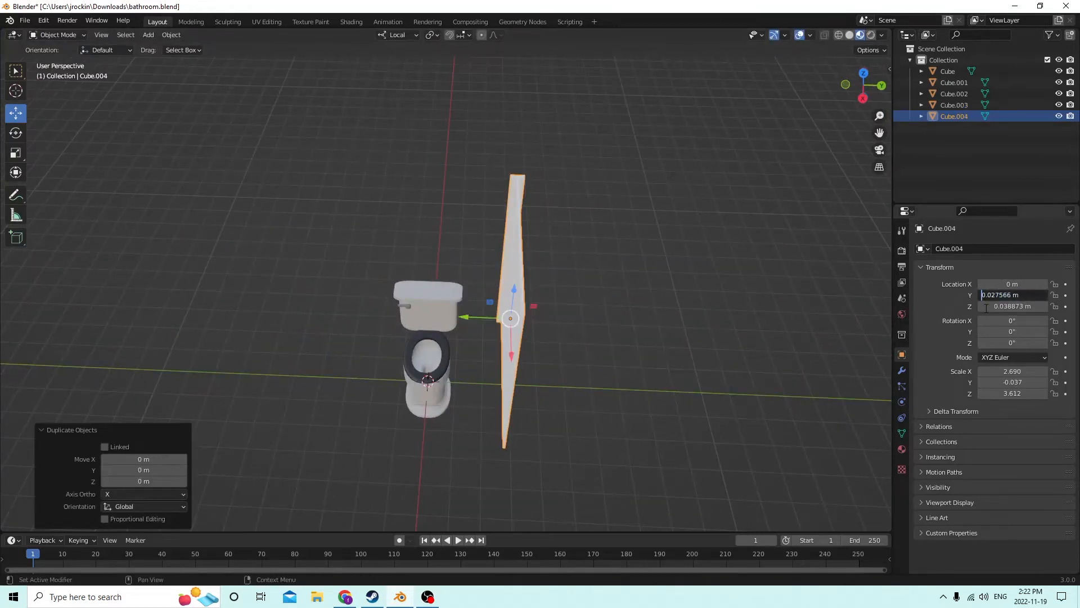
text(-)
key(Return)
middle_drag(731, 309, 580, 322)
click(564, 286)
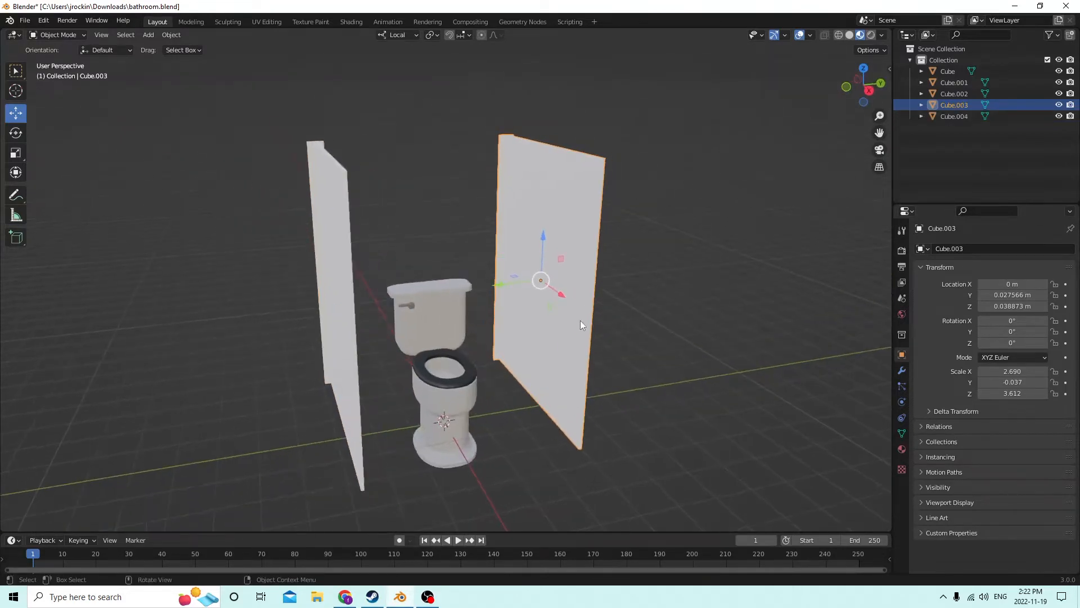
Step: Clear the selection and add a 0.02 m cube at the world origin
click(528, 463)
middle_drag(523, 444, 503, 428)
key(shift+a)
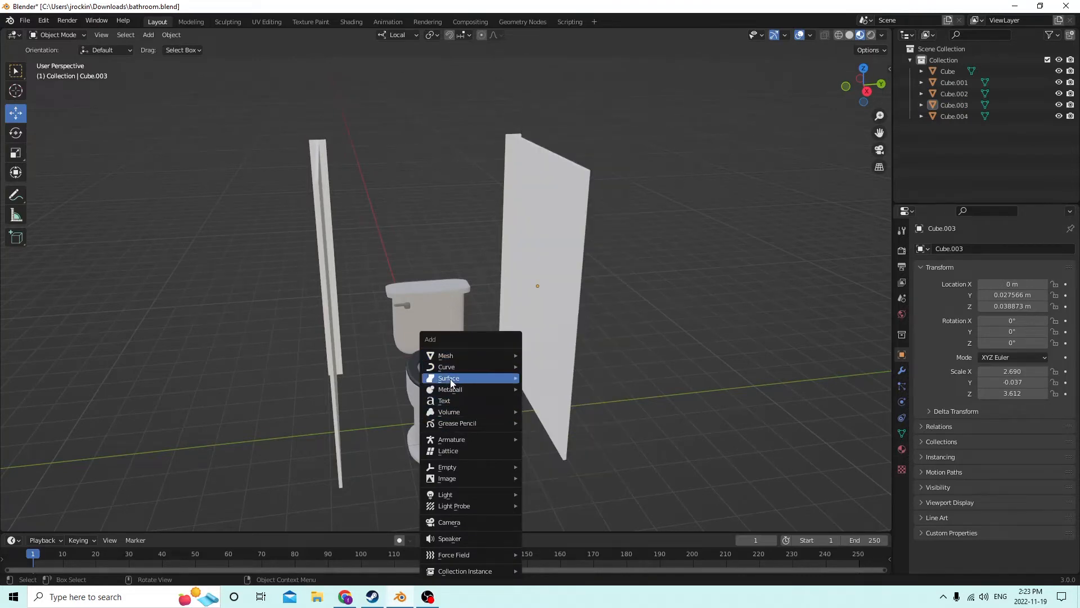
mouse_move(488, 356)
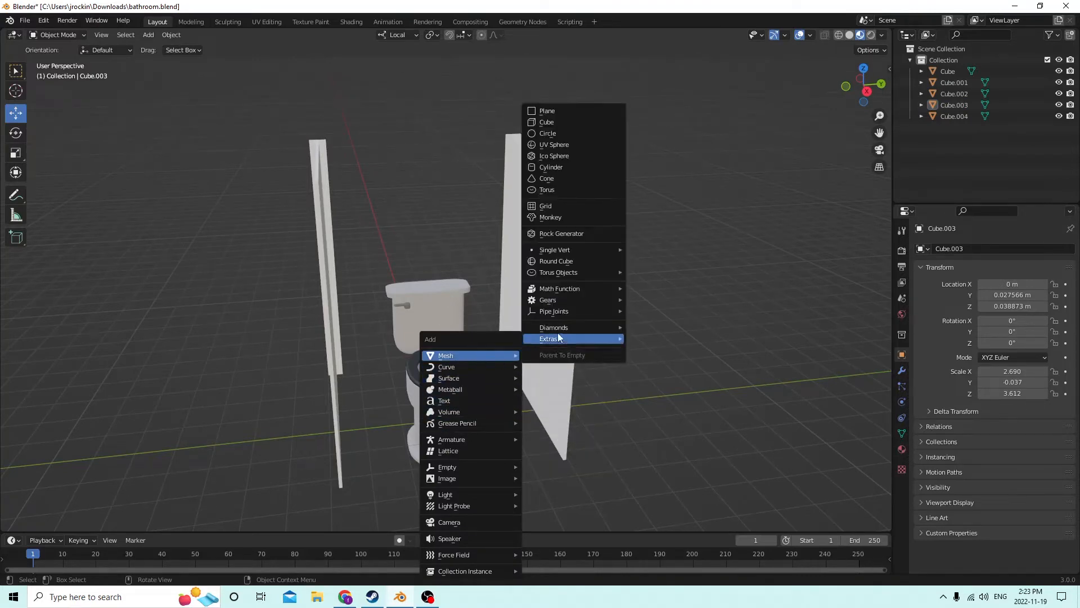
click(549, 122)
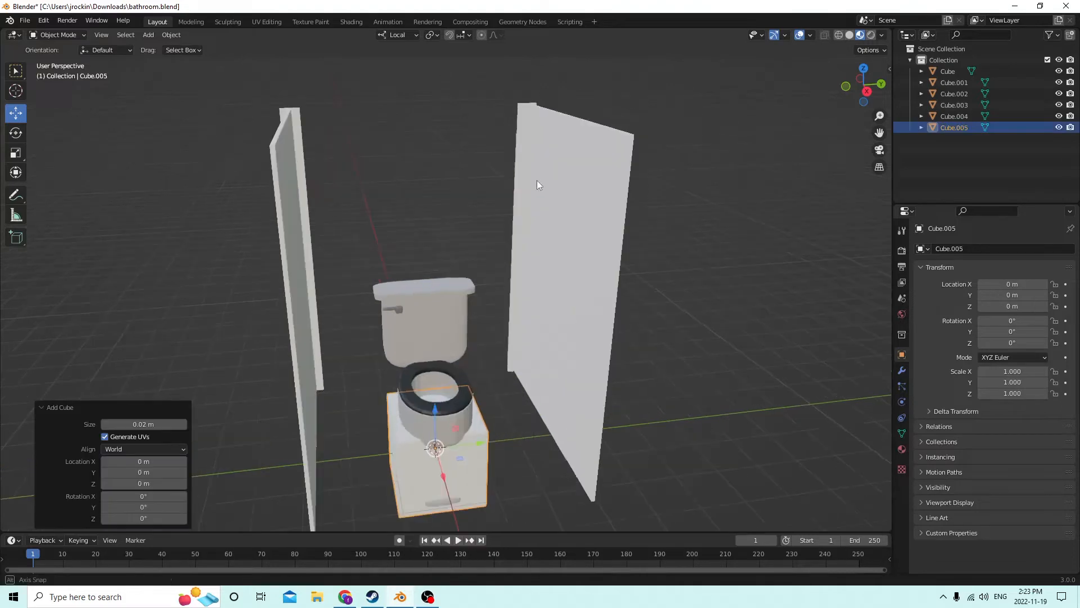
Step: Move the cube toward the stall's front on the flush-handle side, at about X 0.0187 m and Y -0.0164 m
middle_drag(537, 180, 361, 256)
scroll(361, 256, up, 2)
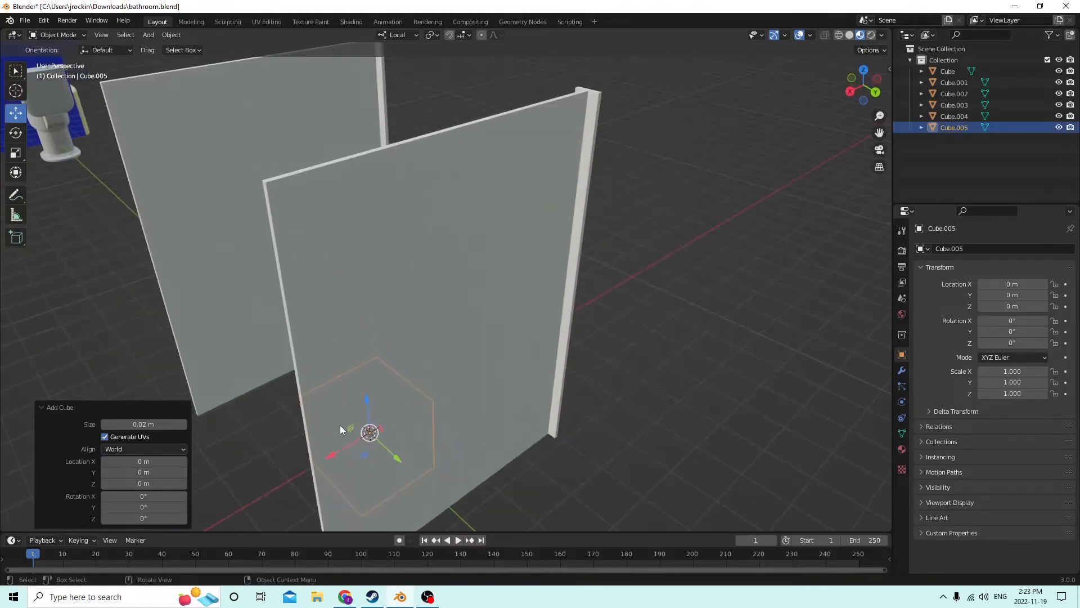
drag(332, 451, 263, 387)
scroll(264, 387, down, 5)
middle_drag(263, 387, 477, 436)
drag(476, 433, 420, 423)
middle_drag(412, 360, 284, 388)
Step: Slim the cube into a thin post with scales of about 0.064 in X and 0.275 in Y
click(18, 157)
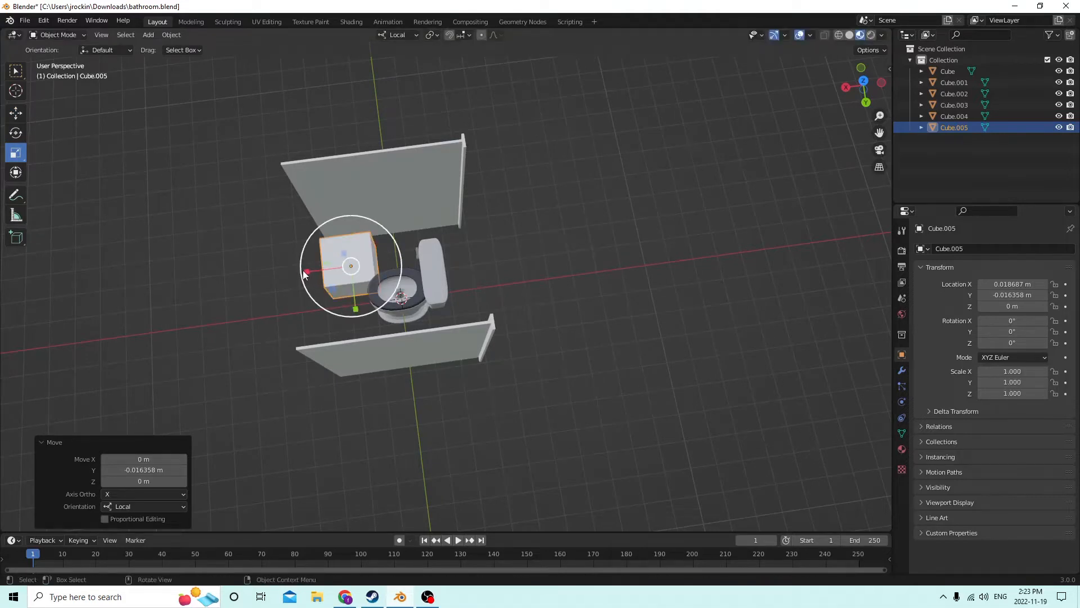
drag(307, 271, 351, 265)
middle_drag(351, 265, 396, 438)
drag(356, 458, 320, 459)
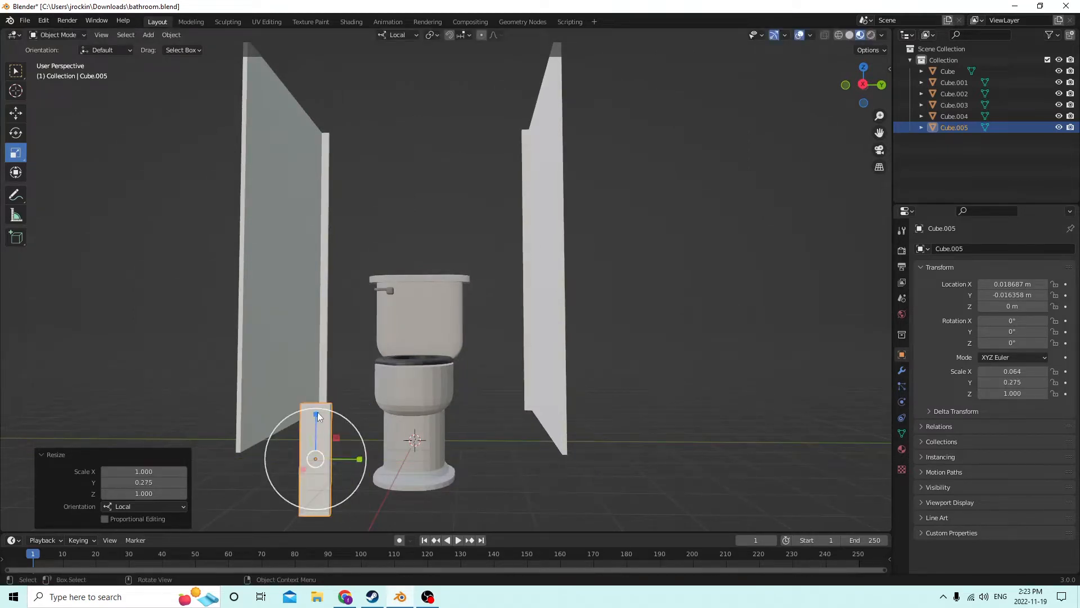
Step: Stretch the post to a Z scale of about 3.037 and raise it by about 0.036 m
drag(317, 415, 320, 222)
middle_drag(320, 222, 333, 245)
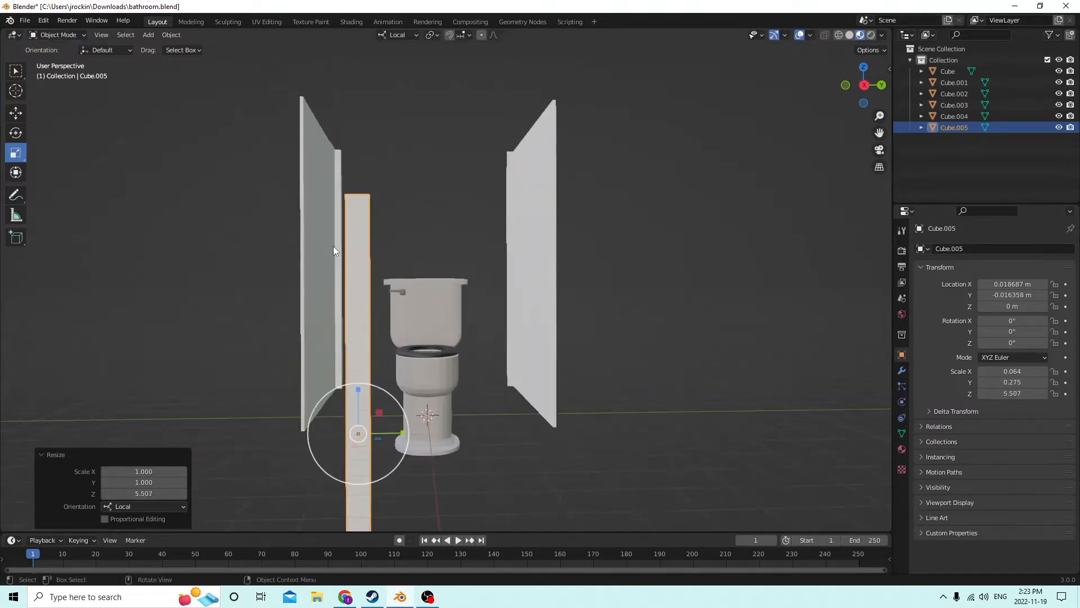
scroll(333, 245, down, 3)
key(s)
key(z)
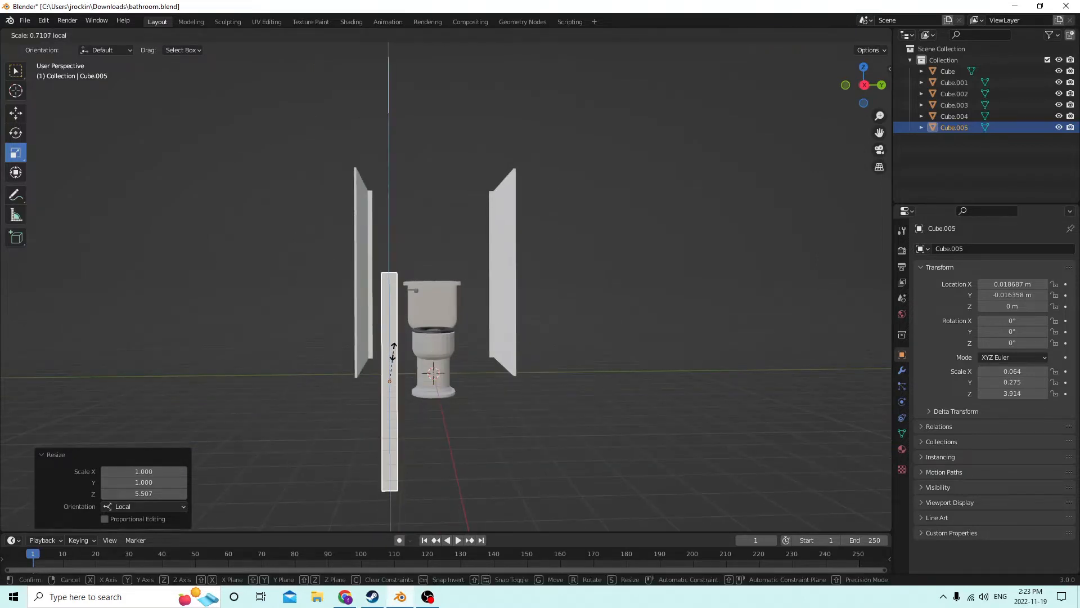
click(392, 359)
click(17, 115)
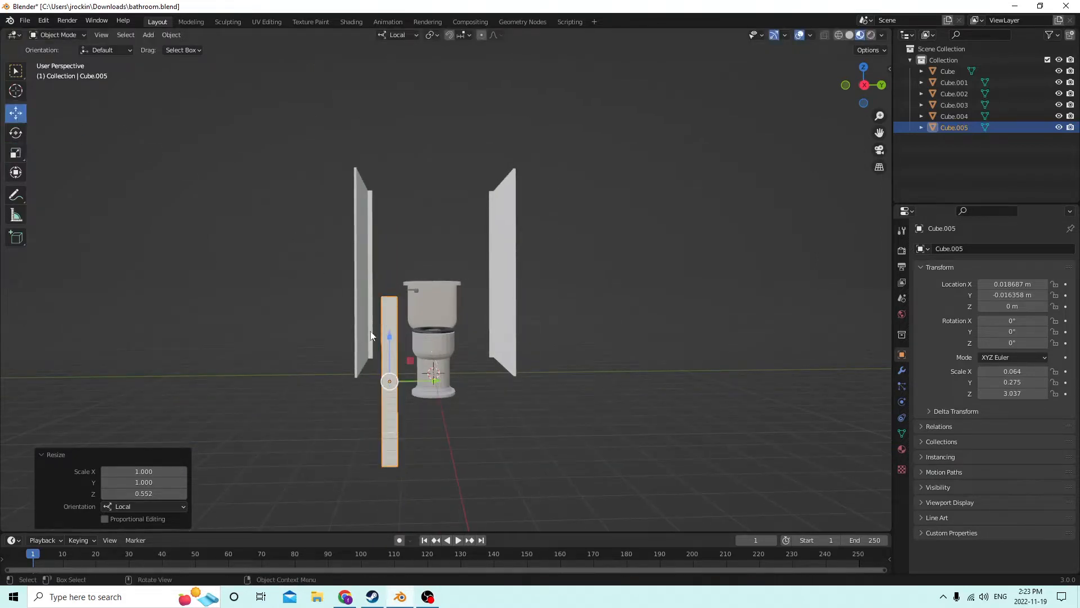
drag(394, 333, 393, 325)
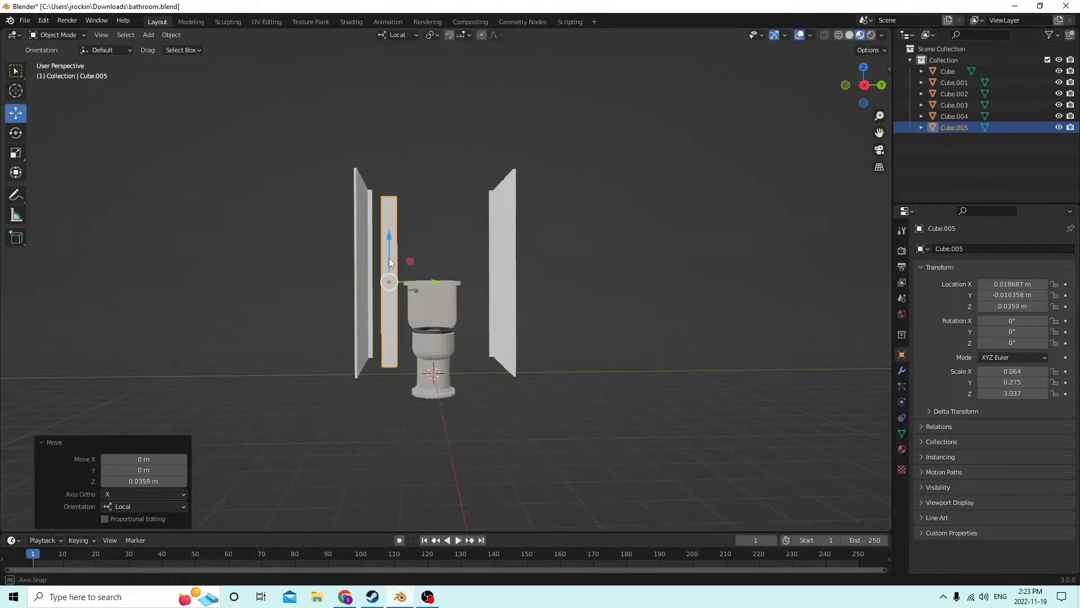
Step: Move the post against the front edge of the flush-handle side wall, at about X 0.0276 m and Y -0.0246 m
middle_drag(389, 258, 222, 410)
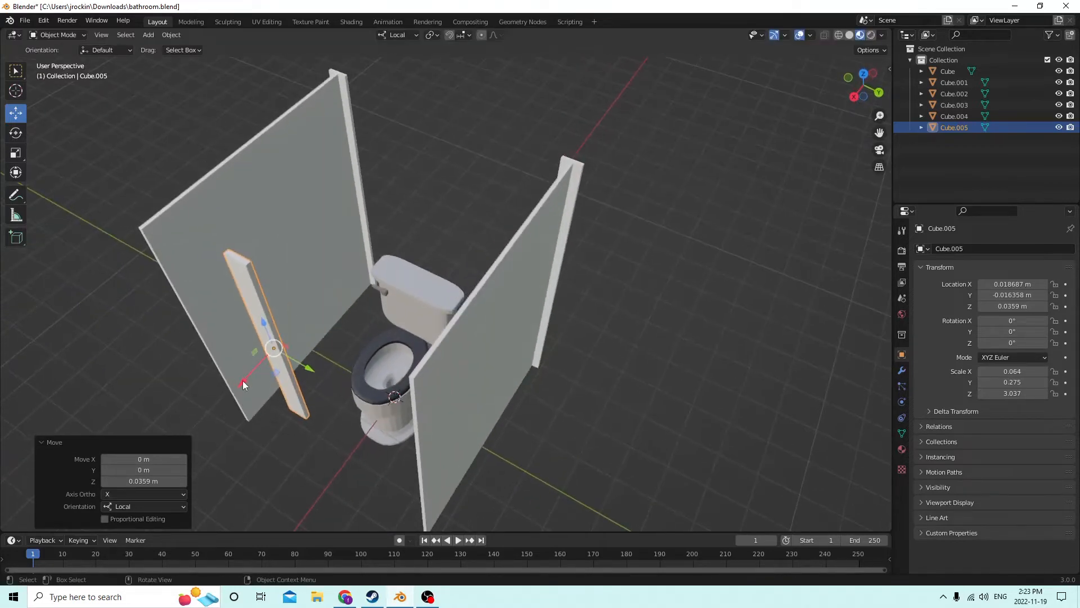
mouse_move(242, 380)
mouse_down()
mouse_move(218, 408)
mouse_move(260, 389)
mouse_up()
middle_drag(261, 388, 328, 338)
scroll(343, 365, down, 5)
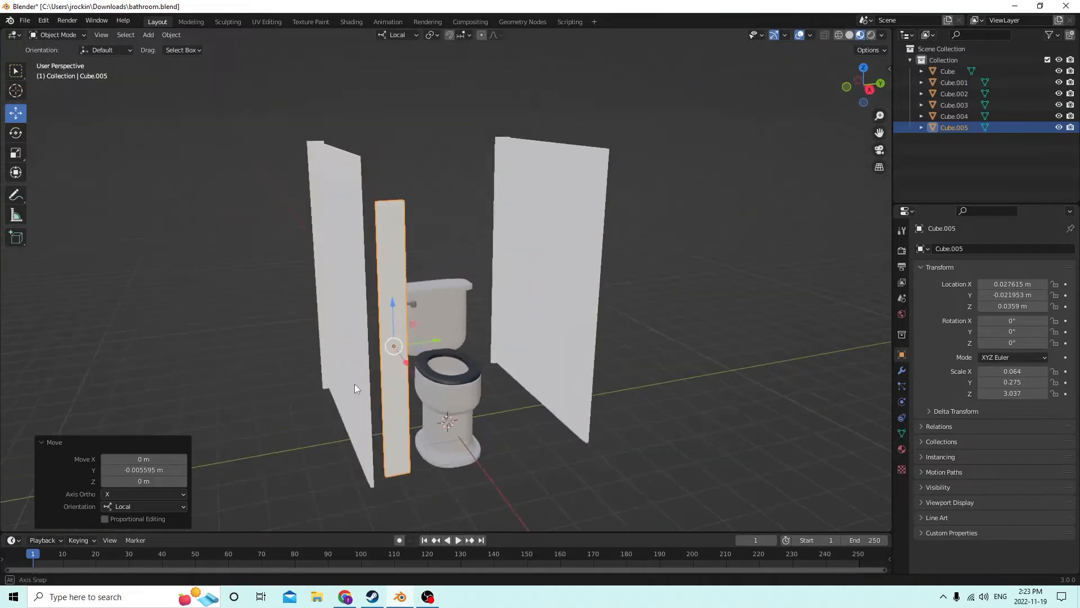
scroll(354, 384, up, 3)
drag(423, 358, 392, 367)
middle_drag(392, 367, 364, 336)
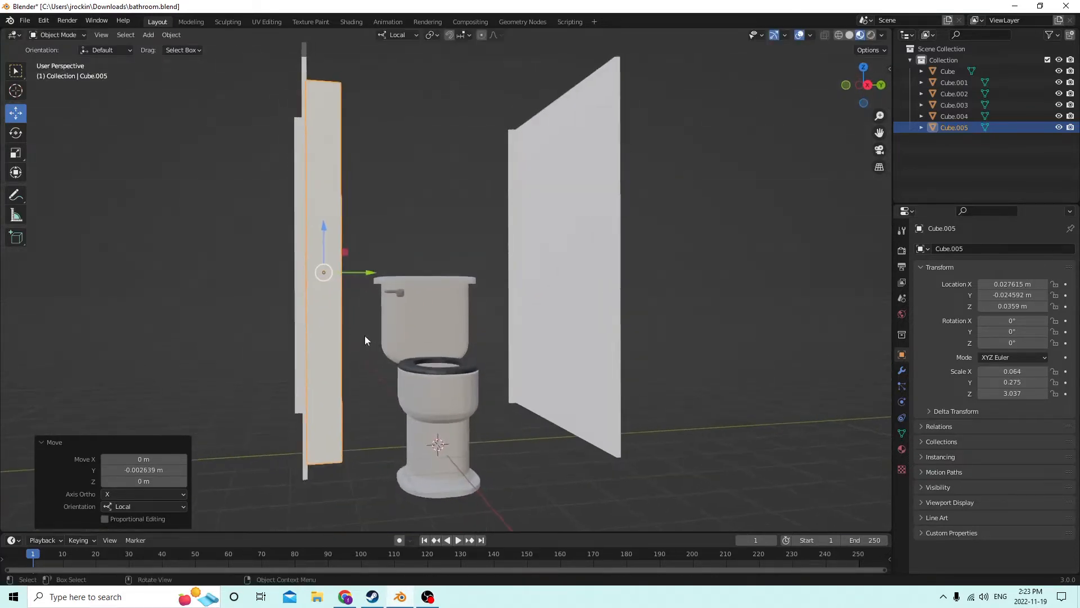
Step: Stretch the front post to a Z scale of about 3.569 and raise it to about Z 0.0389 m
drag(323, 217, 323, 207)
middle_drag(323, 207, 319, 258)
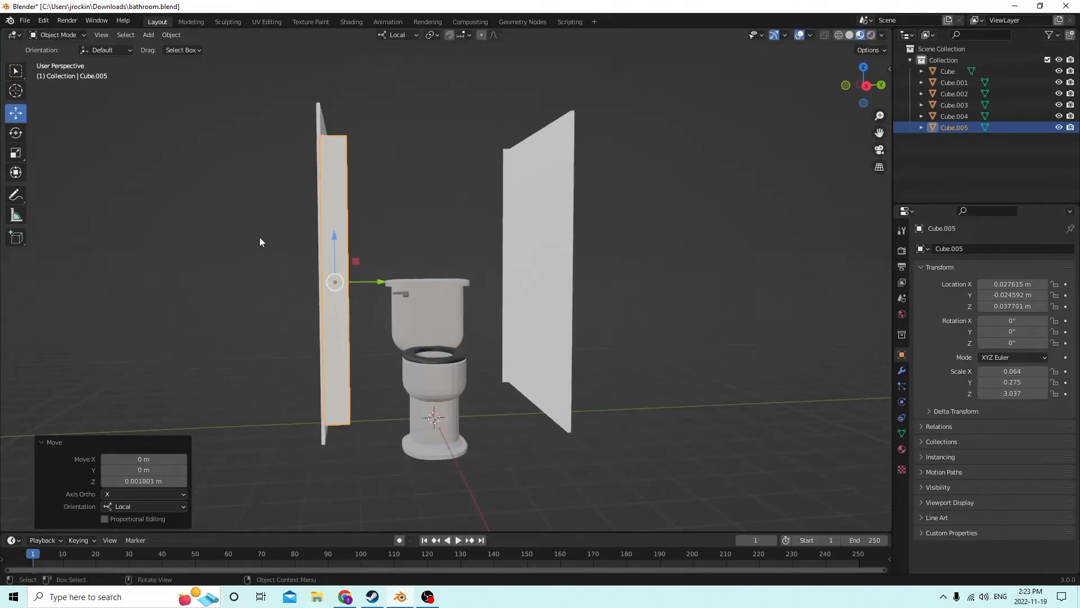
click(19, 156)
drag(336, 238, 333, 229)
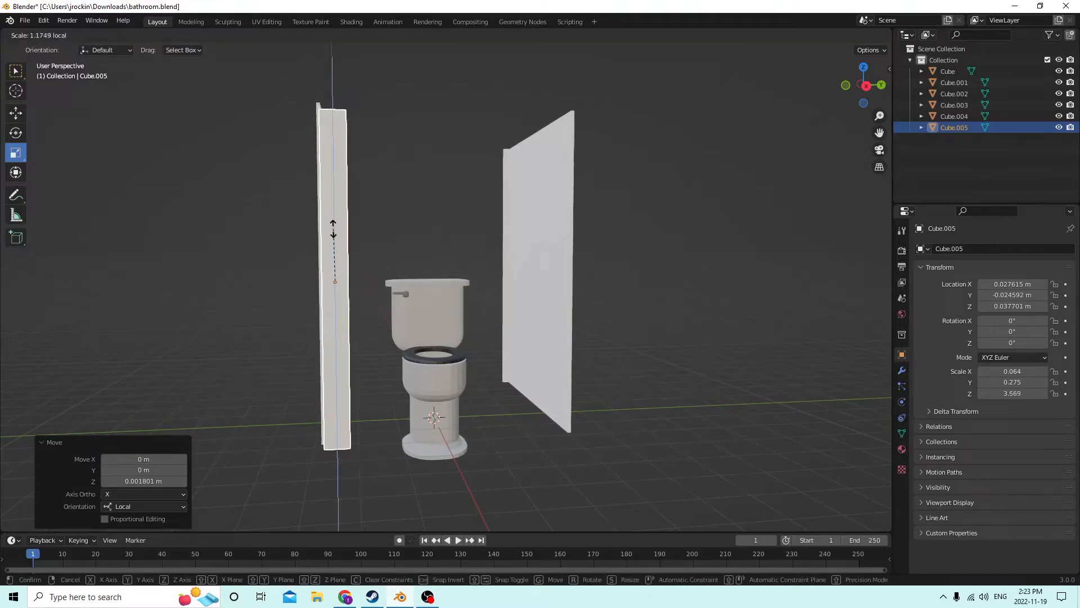
drag(333, 229, 333, 230)
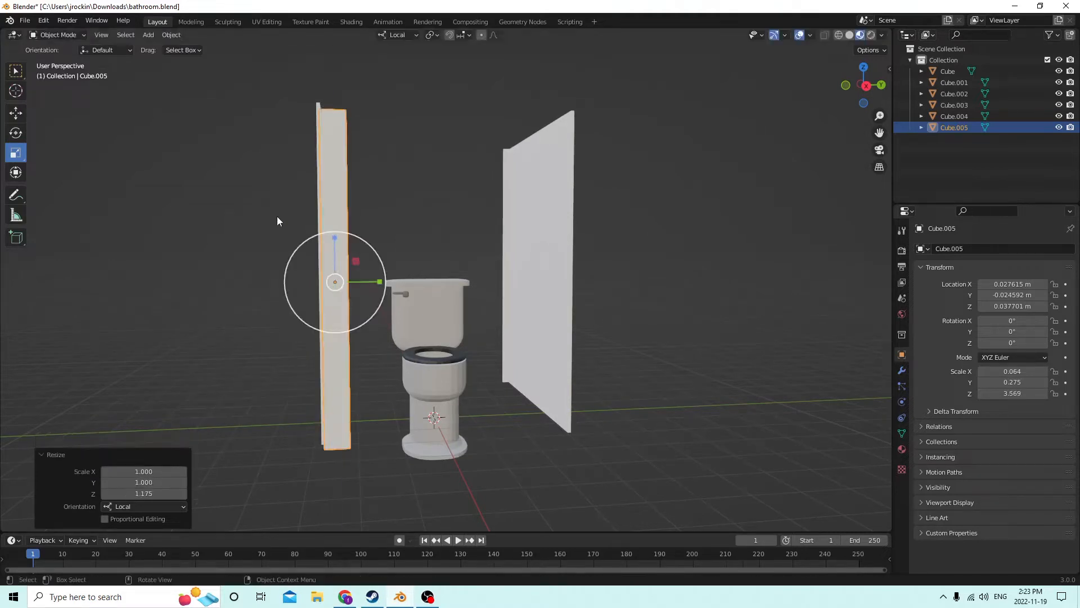
click(22, 116)
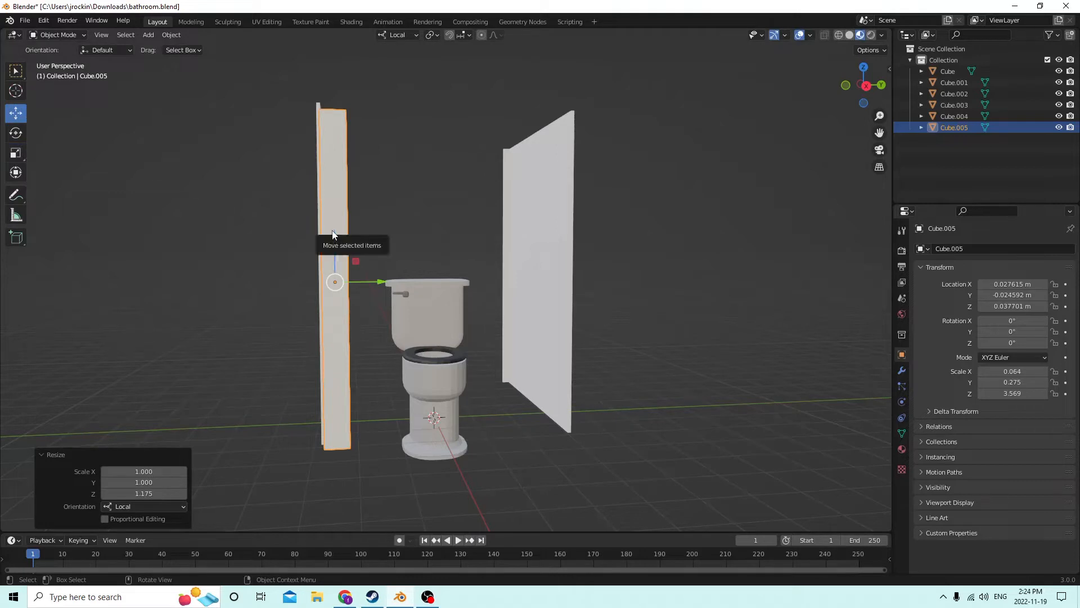
drag(333, 234, 329, 226)
middle_drag(329, 227, 342, 320)
Step: Duplicate the front post and move the copy along Y to about -0.0016 m, in front of the toilet
key(shift+d)
right_click(484, 318)
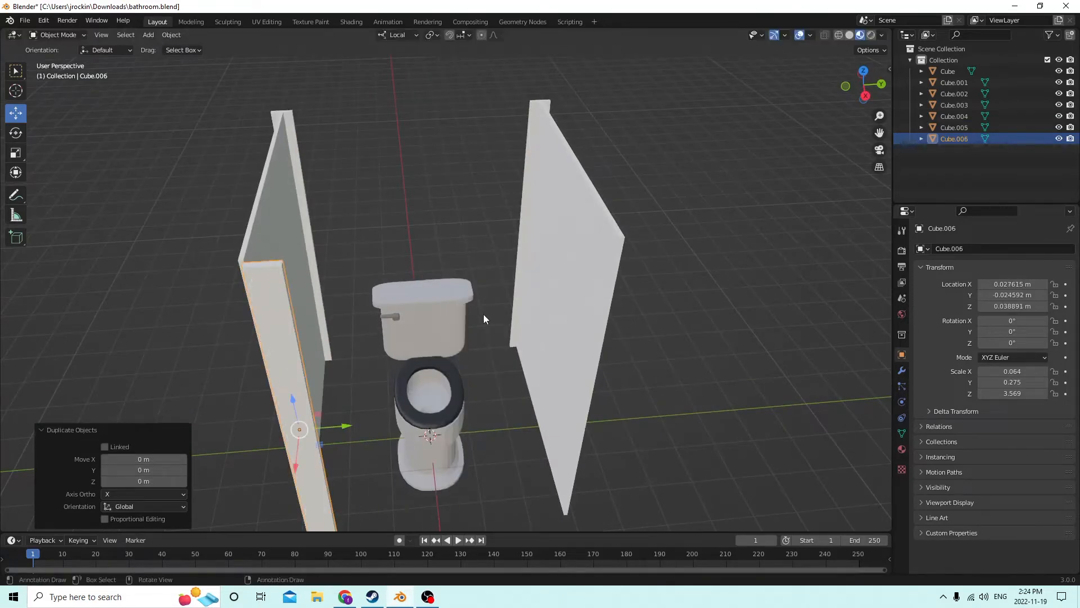
middle_drag(343, 397, 419, 450)
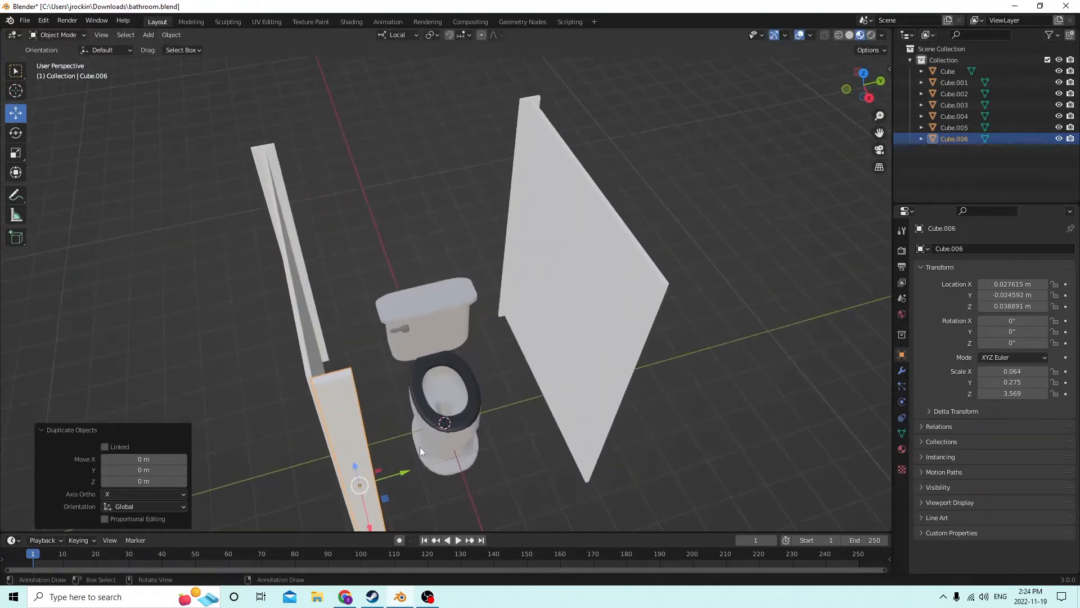
drag(405, 474, 524, 439)
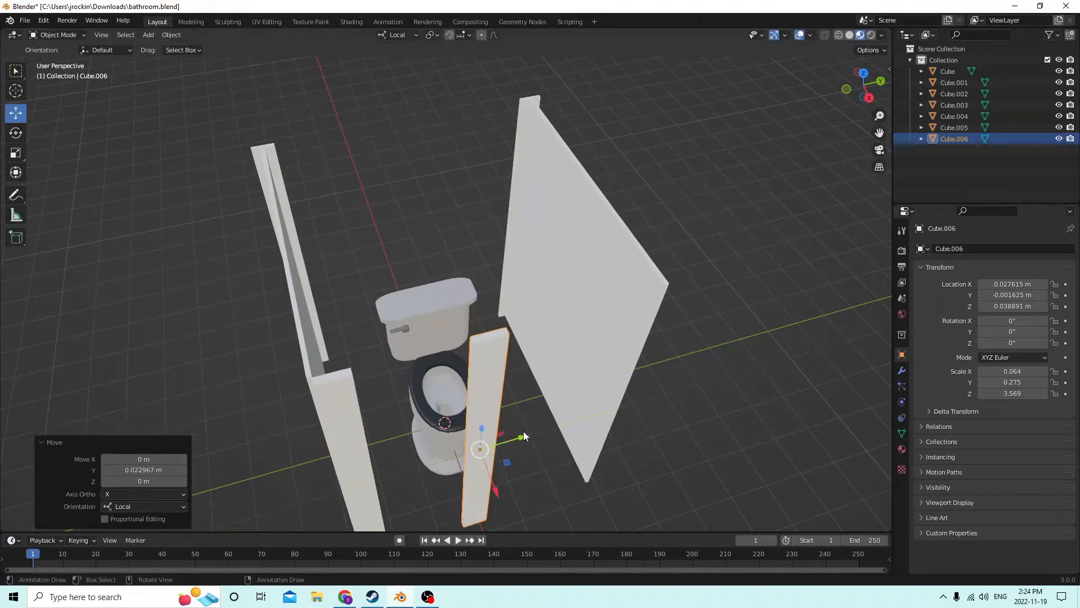
Step: Shift both the original post and its copy back toward the stall wall, to about X 0.0269 m
shift+click(346, 433)
drag(440, 509, 431, 497)
middle_drag(431, 498, 518, 451)
click(700, 370)
middle_drag(700, 369, 466, 348)
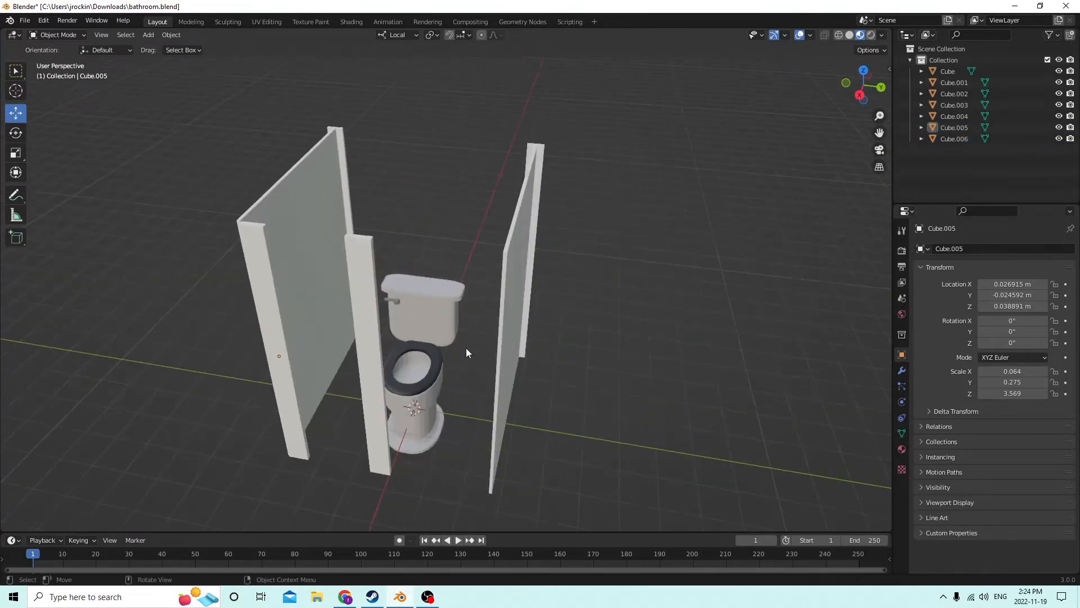
Step: Widen the copied post into a door panel with a Y scale of about 2.2 and move it to about Y 0.0011 m
click(359, 342)
middle_drag(394, 346, 282, 308)
click(17, 152)
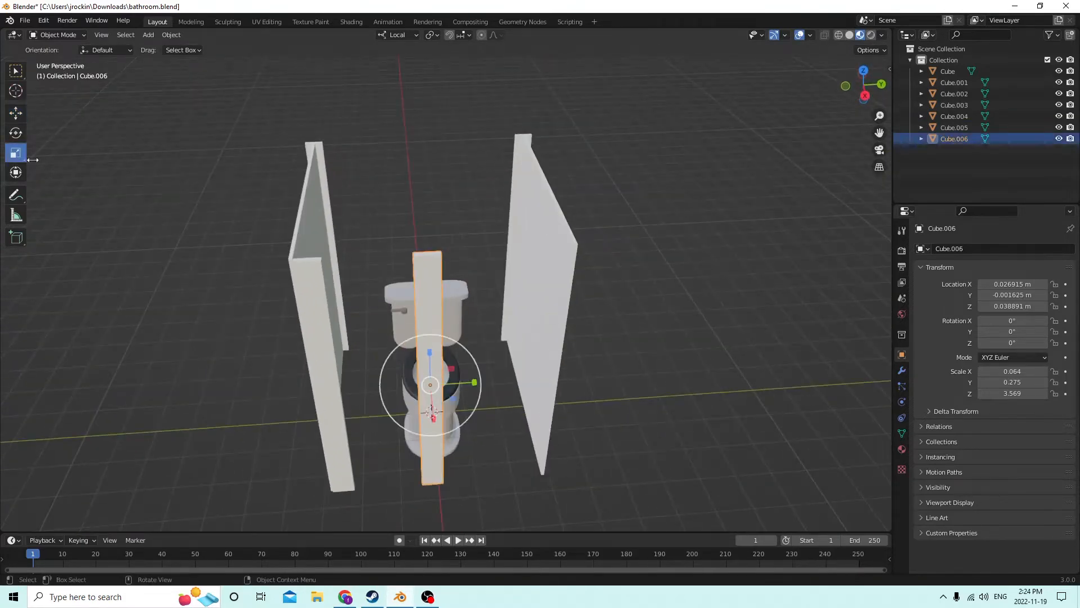
drag(476, 384, 811, 384)
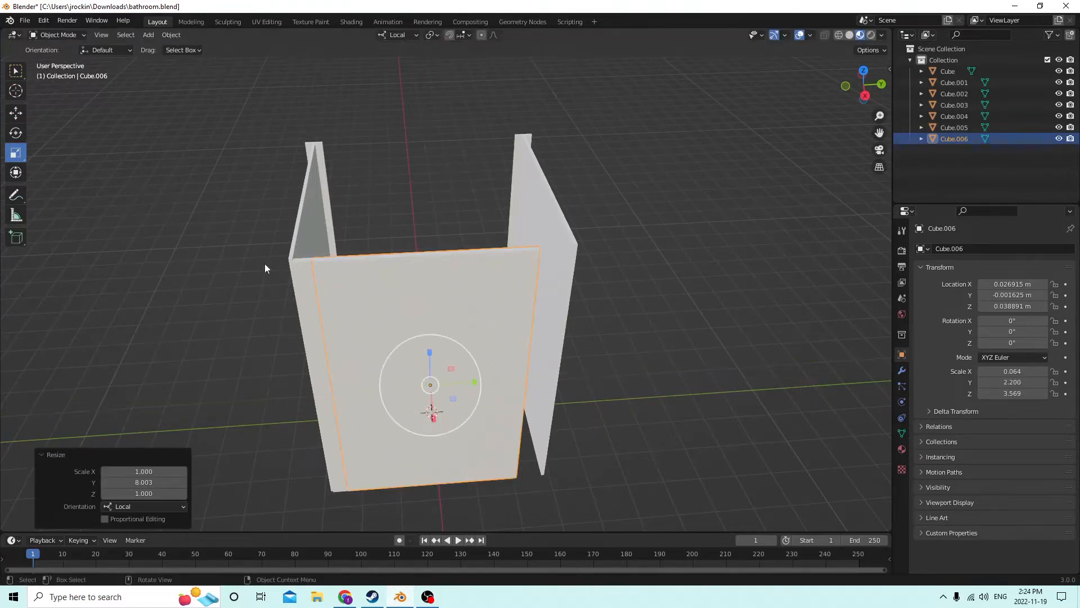
click(16, 114)
drag(473, 383, 486, 383)
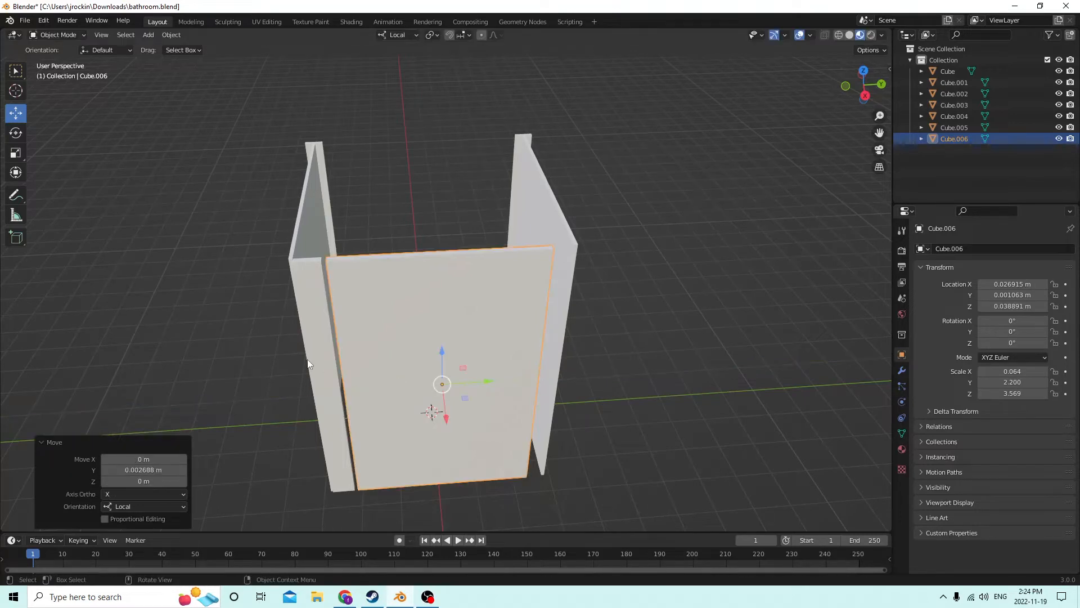
Step: Duplicate the flush-handle side post and set the copy's Y location to 0.024592 m, at the opposite wall
click(308, 364)
key(shift+d)
right_click(553, 360)
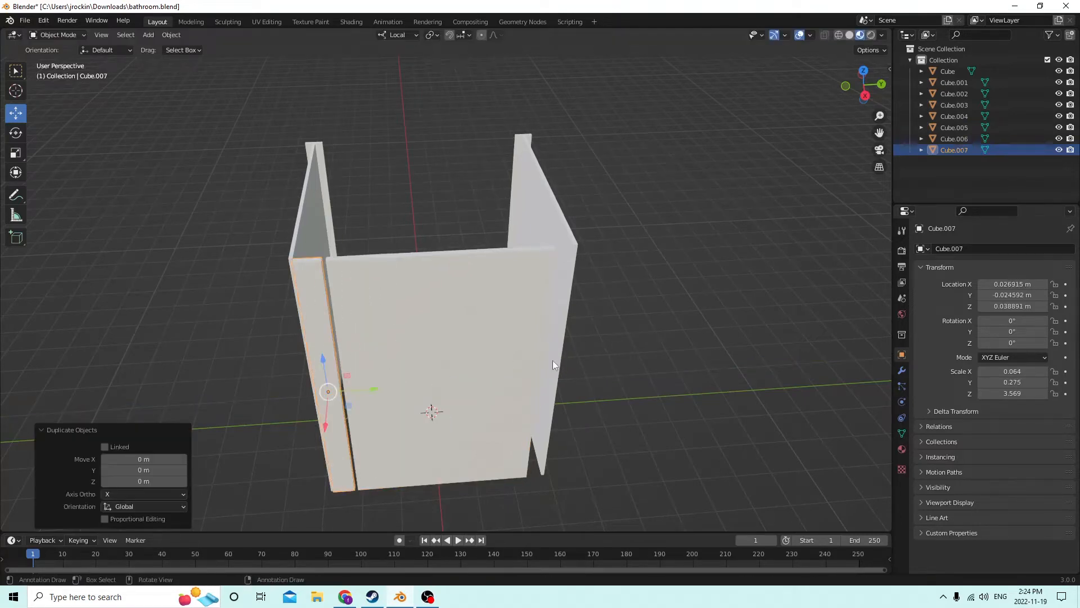
middle_drag(552, 360, 504, 386)
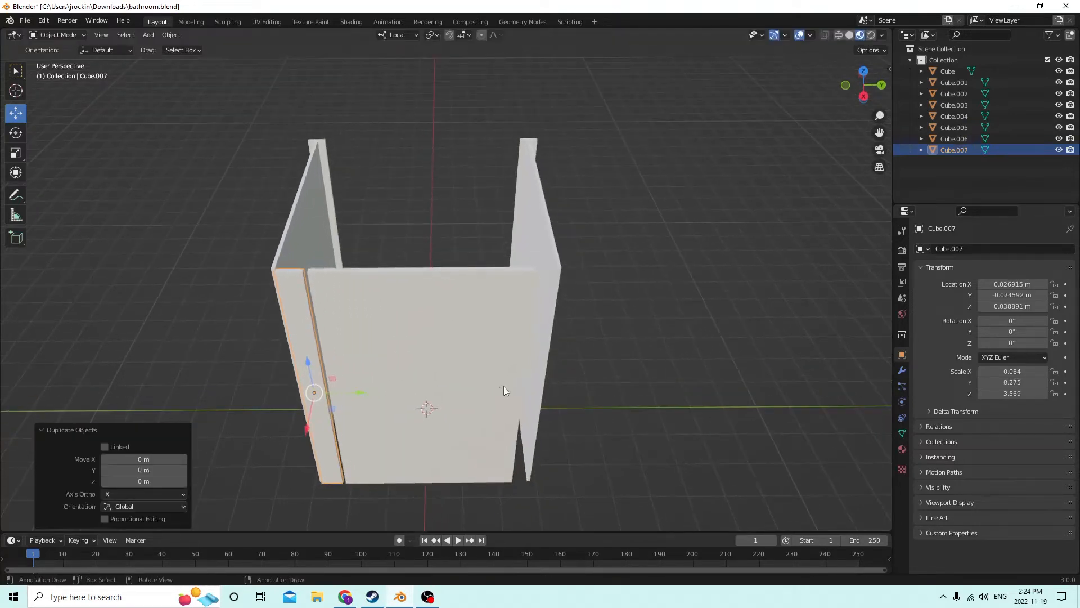
click(995, 294)
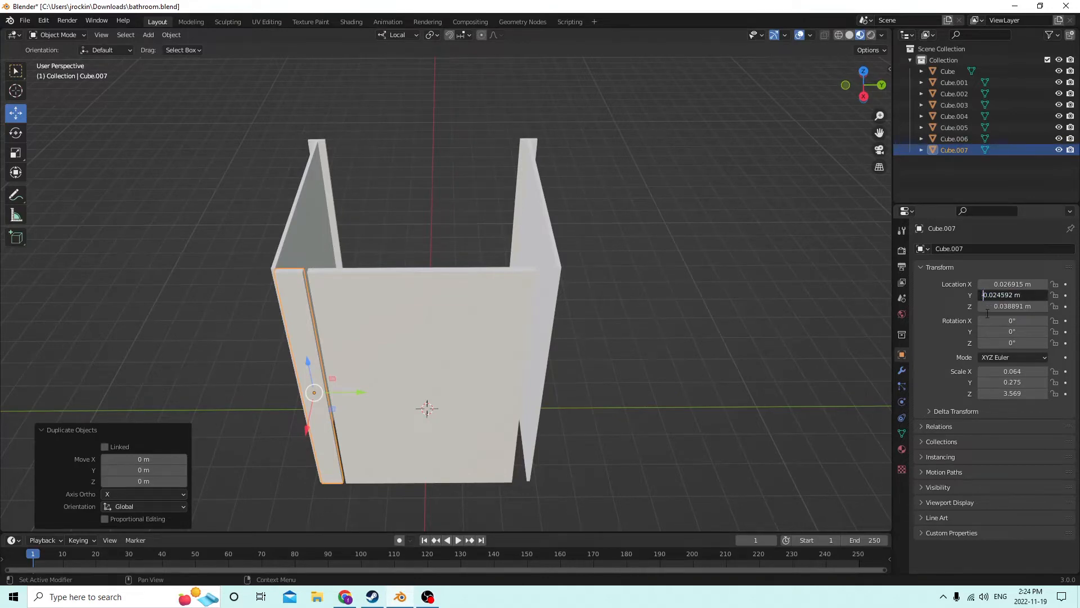
key(Return)
middle_drag(760, 308, 725, 311)
Step: Narrow the door panel to a Y scale of about 2.141 and center it between the posts at about Y -0.0002 m
click(508, 357)
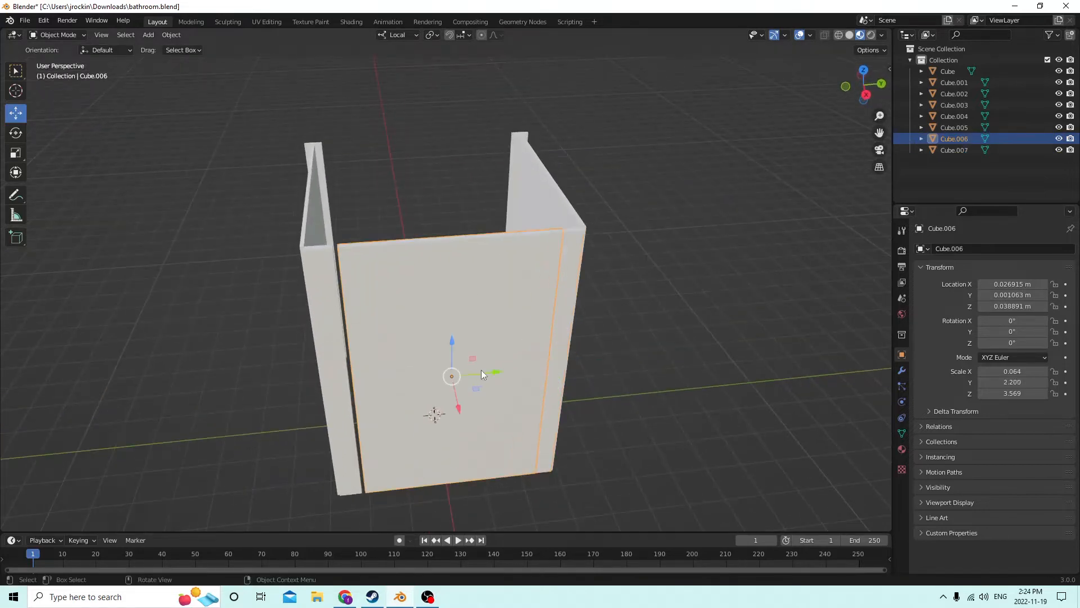
drag(494, 374, 486, 370)
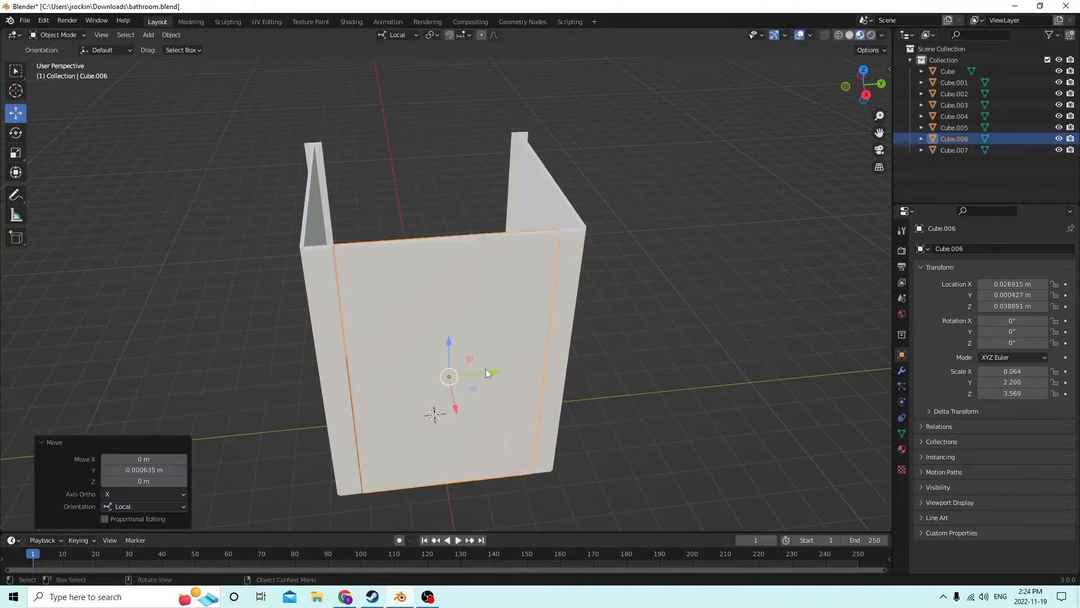
mouse_move(485, 369)
middle_down()
mouse_move(461, 370)
mouse_move(475, 363)
middle_up()
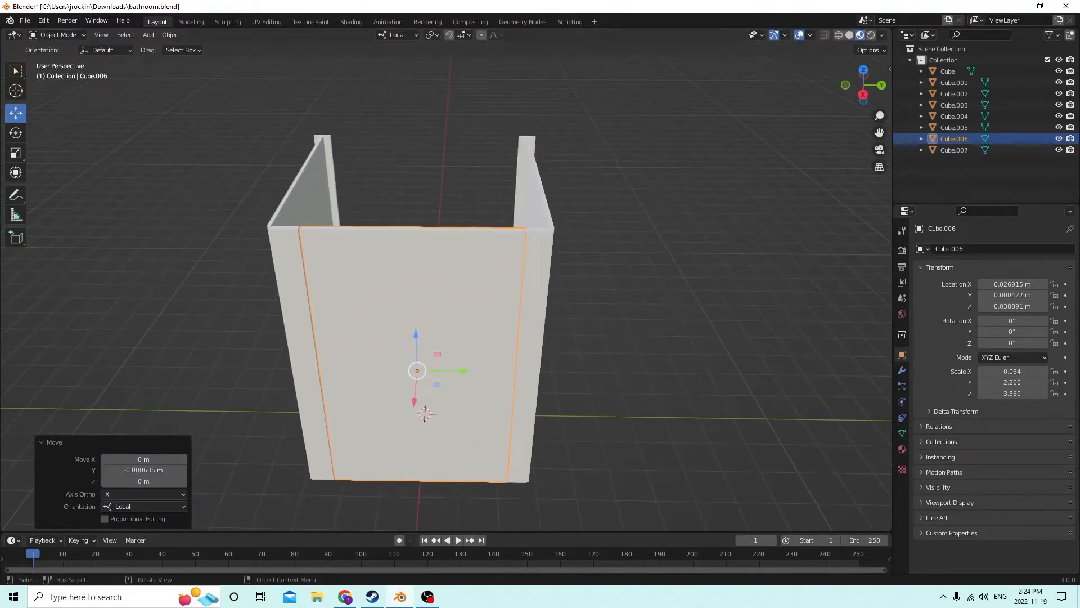
click(10, 155)
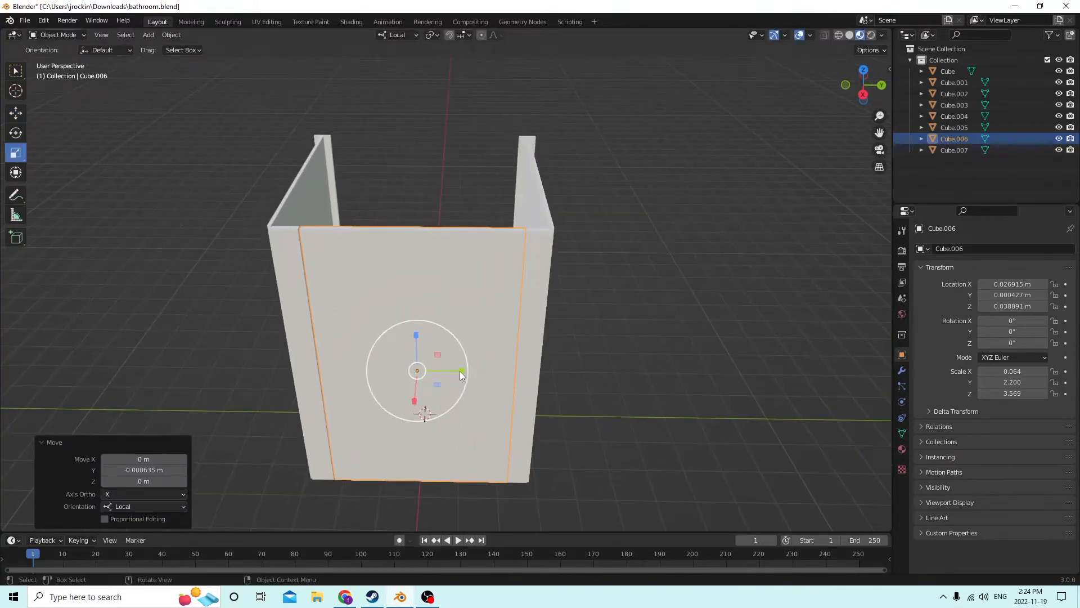
drag(460, 370, 456, 369)
click(16, 113)
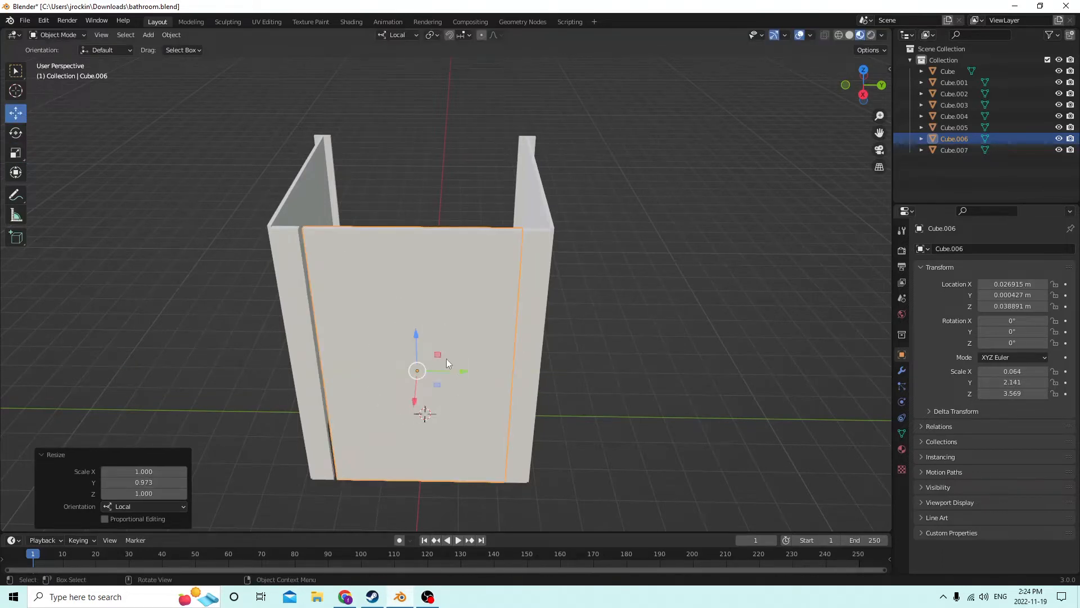
drag(459, 372, 458, 372)
middle_drag(458, 373, 460, 346)
click(768, 330)
middle_drag(769, 335, 438, 415)
Step: Select the door panel with both front posts and move them back against the side walls, to about X 0.0261 m
click(393, 399)
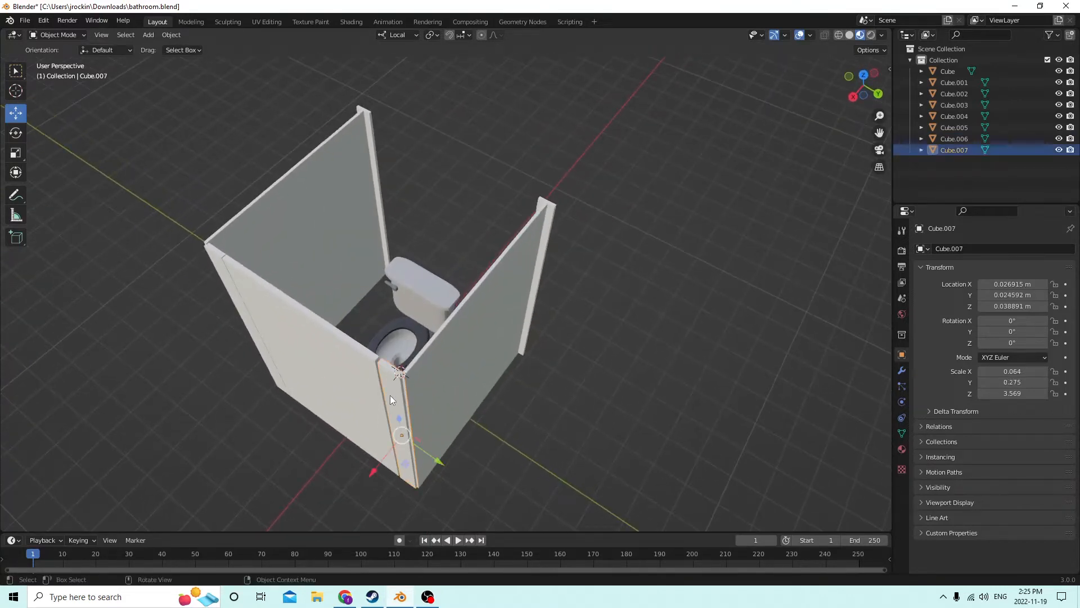
shift+click(309, 355)
shift+click(220, 262)
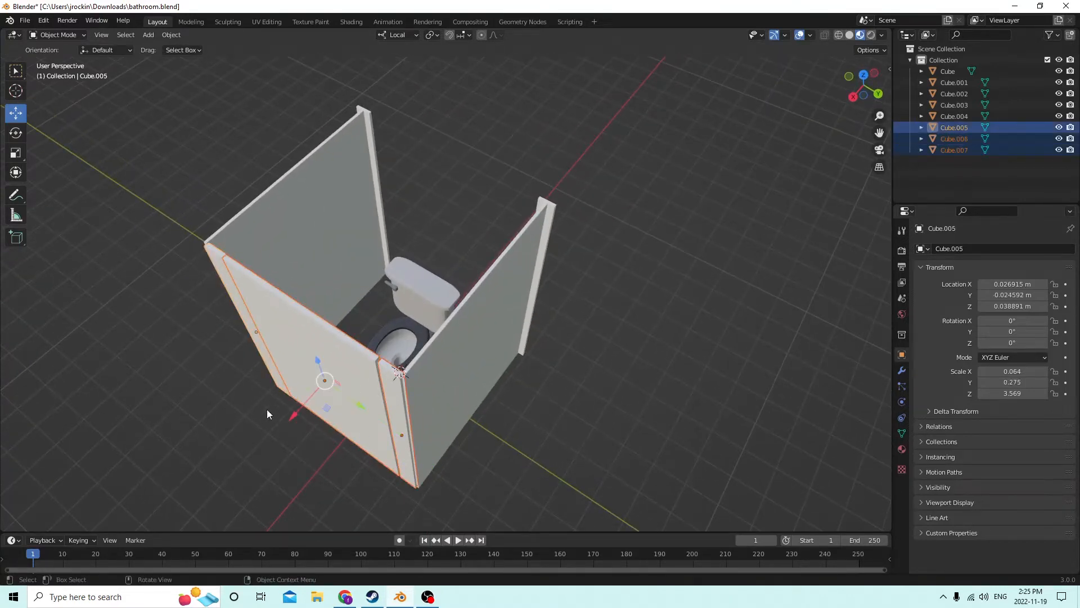
drag(294, 417, 298, 414)
click(604, 444)
middle_drag(604, 444, 692, 337)
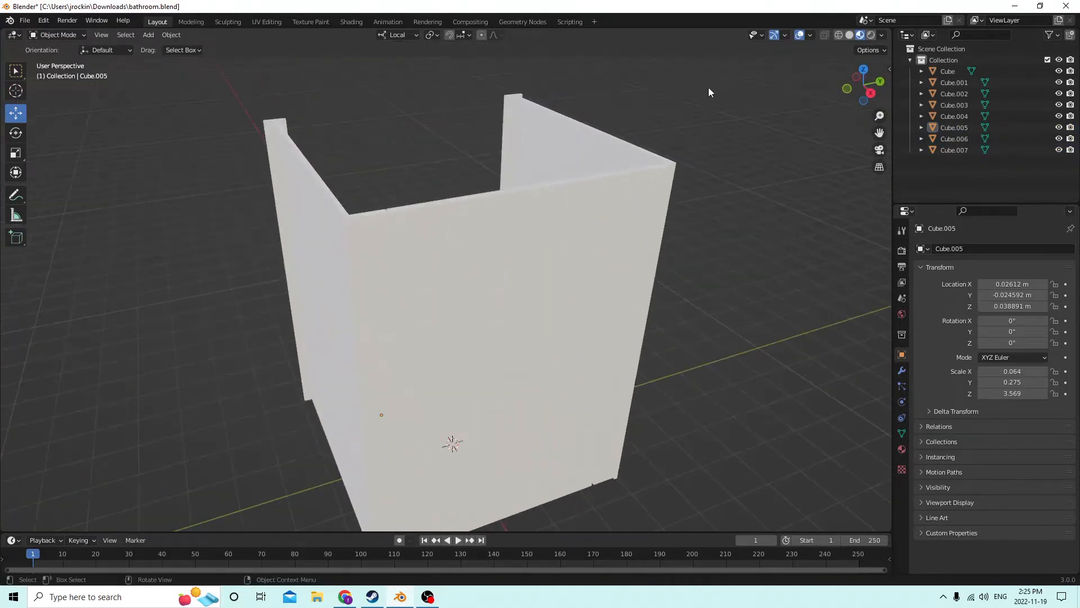
Step: Switch the viewport to solid shading and select the door panel
click(849, 35)
mouse_move(795, 145)
middle_down()
mouse_move(736, 133)
mouse_move(684, 59)
mouse_move(755, 117)
mouse_move(785, 180)
mouse_move(723, 218)
mouse_move(709, 150)
mouse_move(641, 193)
mouse_move(620, 234)
mouse_move(602, 242)
mouse_move(585, 224)
mouse_move(646, 207)
mouse_move(677, 183)
middle_up()
click(543, 262)
middle_drag(545, 261, 531, 265)
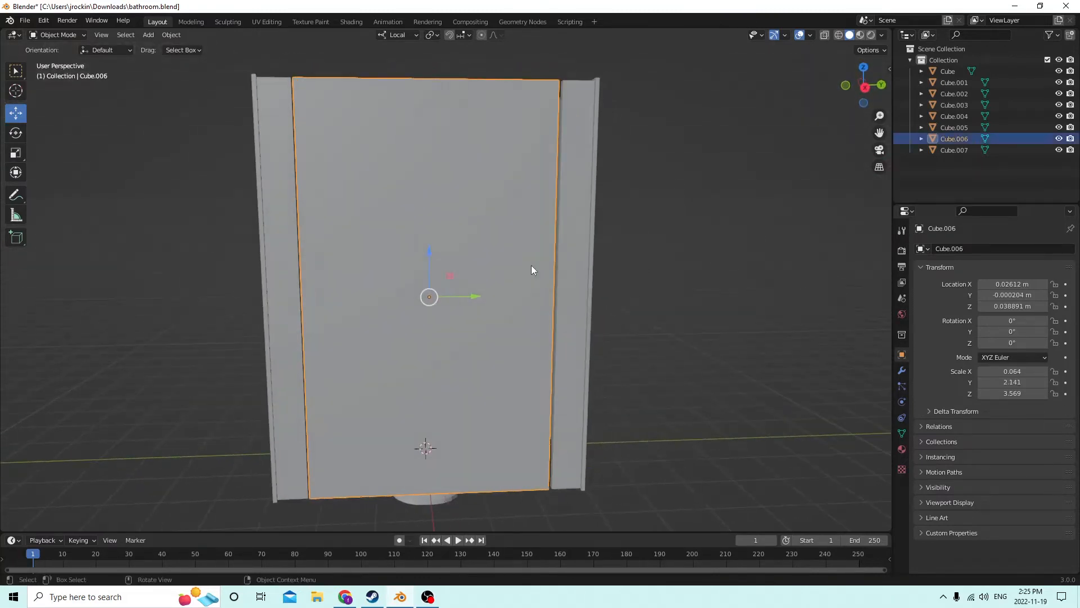
Step: Add a cylinder, raise it to about Z 0.036 m and move it forward through the door at about X 0.0252 m
key(shift+a)
mouse_move(513, 268)
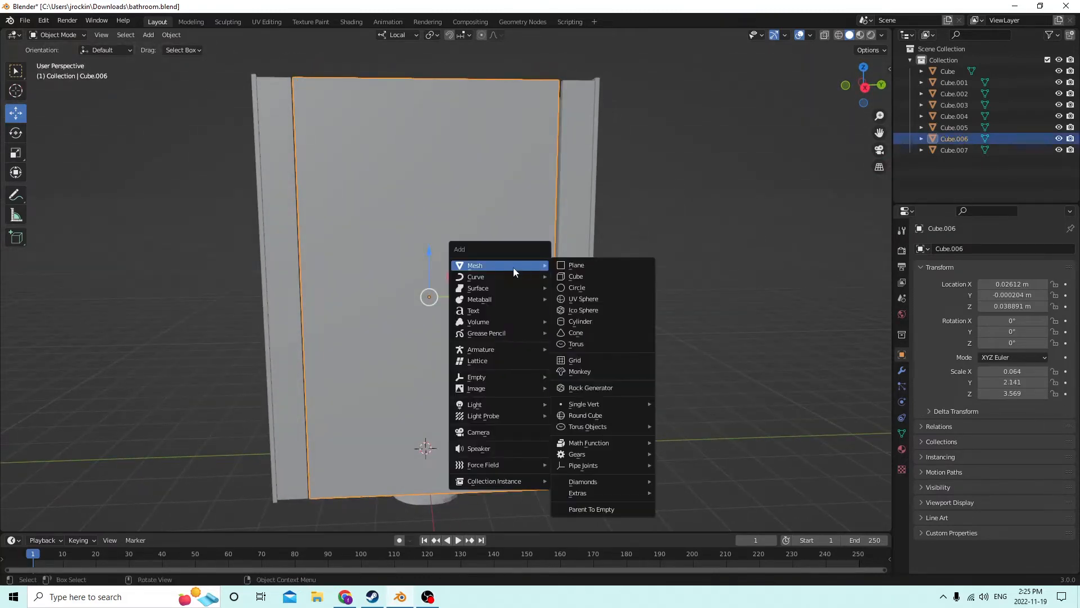
click(574, 324)
middle_drag(499, 278, 620, 288)
drag(521, 381, 517, 241)
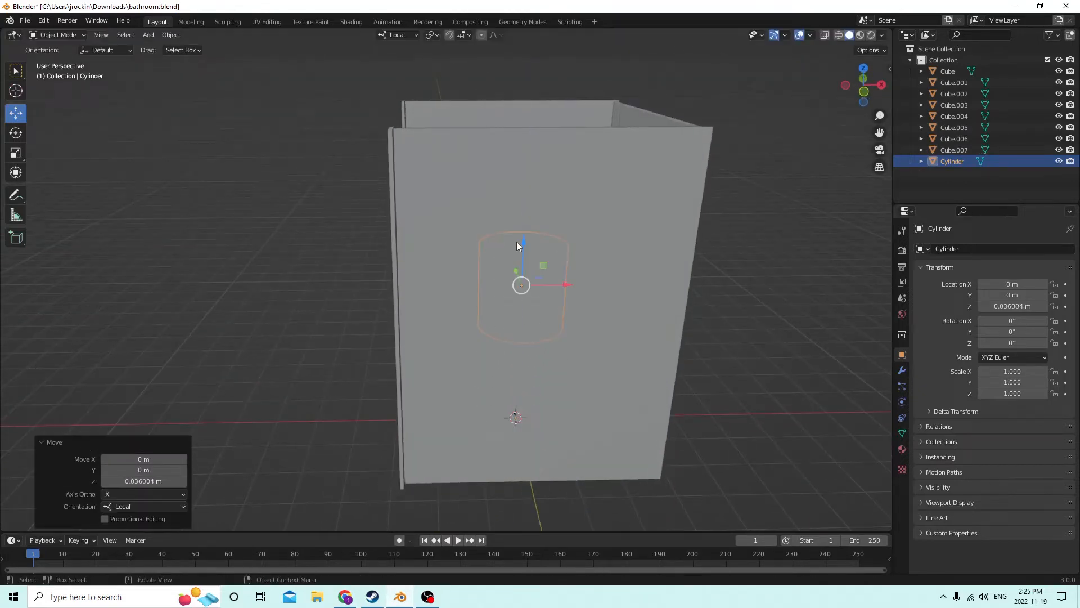
middle_drag(517, 242, 551, 298)
drag(548, 306, 665, 331)
middle_drag(612, 296, 552, 291)
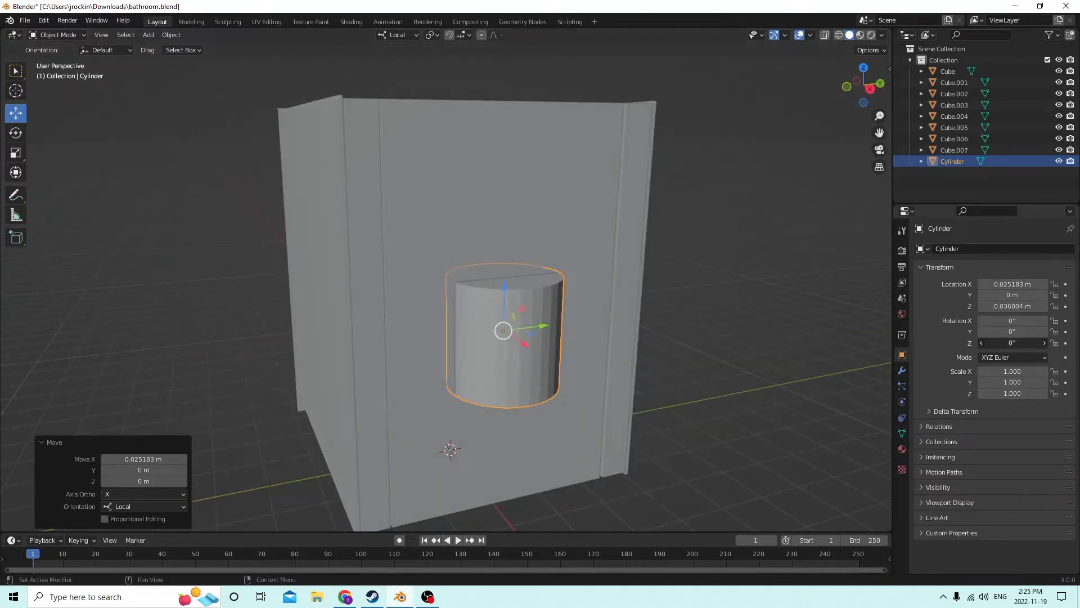
text(0)
key(Return)
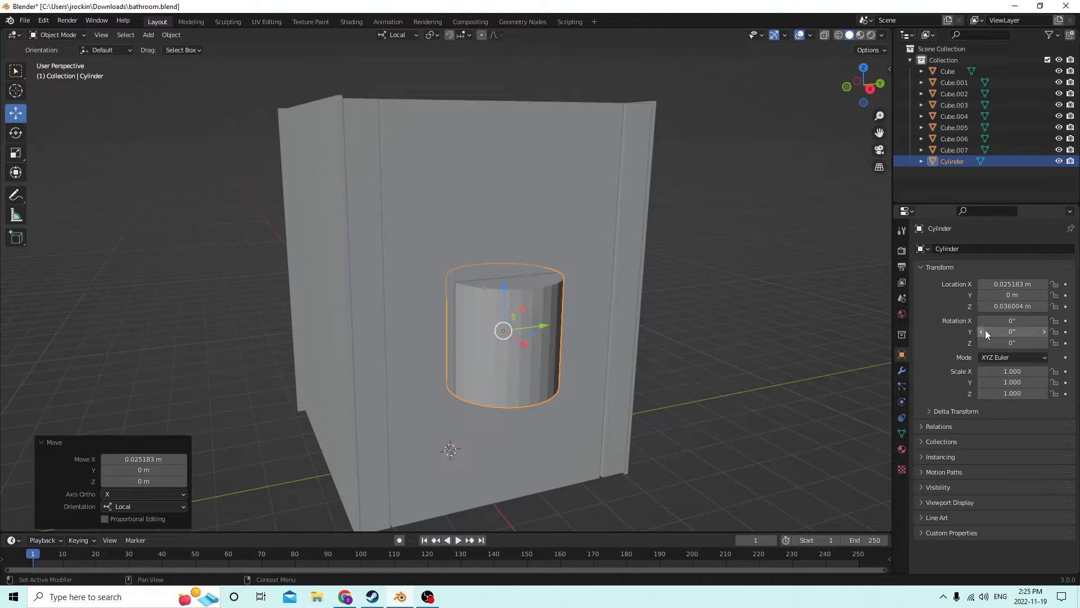
click(1011, 320)
key(Return)
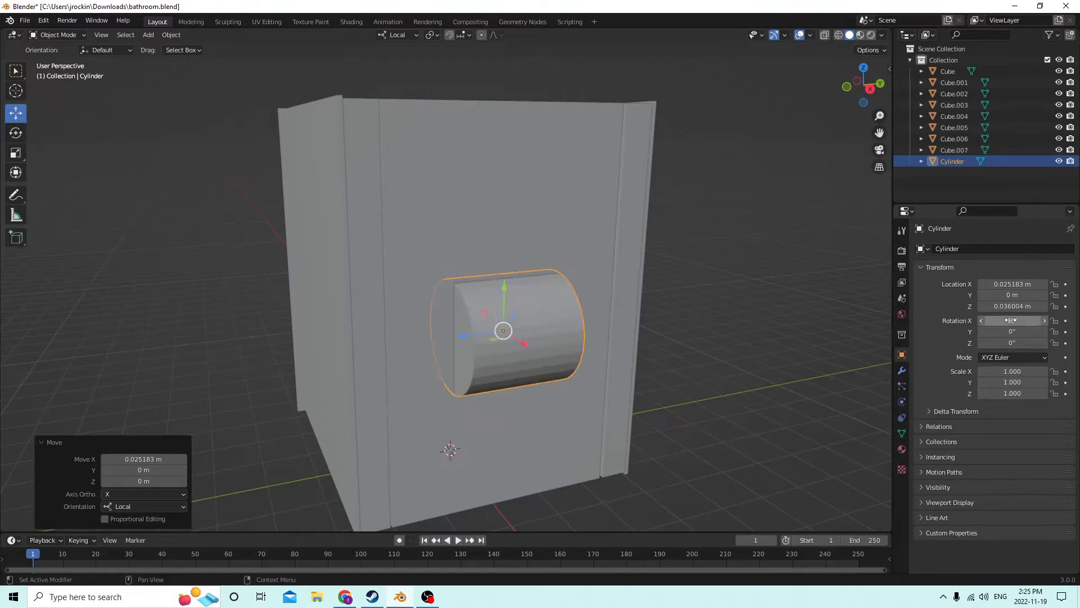
text(0)
key(Return)
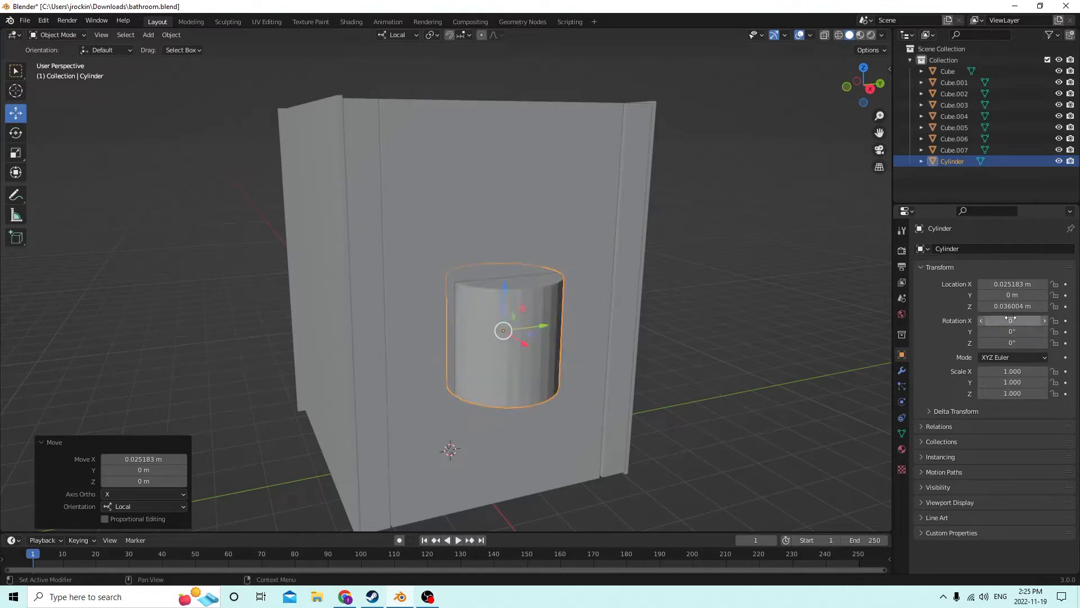
Step: Set the cylinder's Y rotation to 90° and scale it down uniformly to about 0.28
click(1015, 332)
text(90)
key(Return)
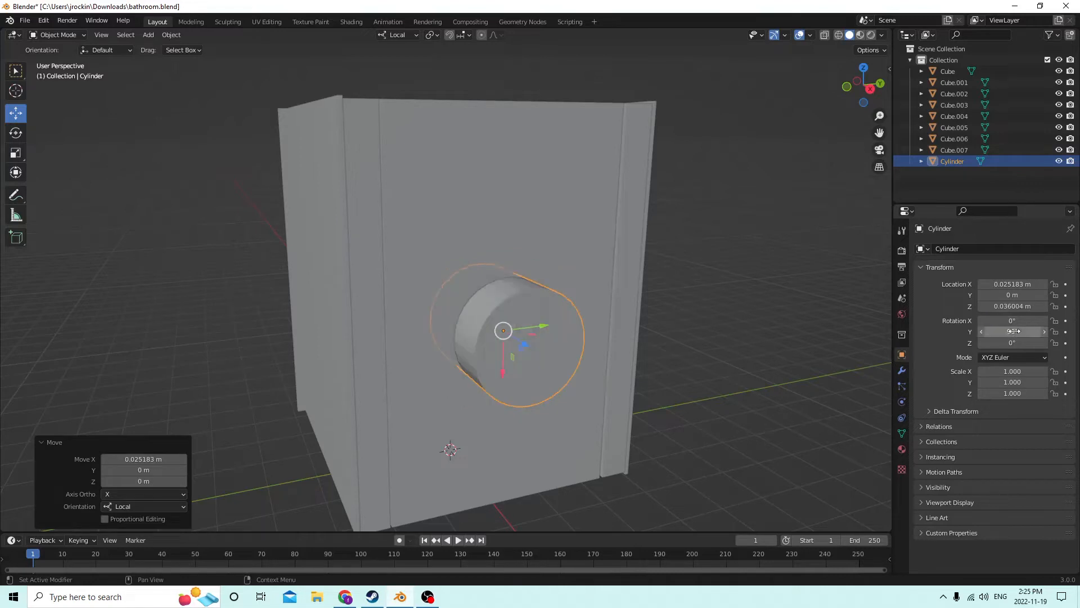
scroll(620, 304, up, 5)
key(s)
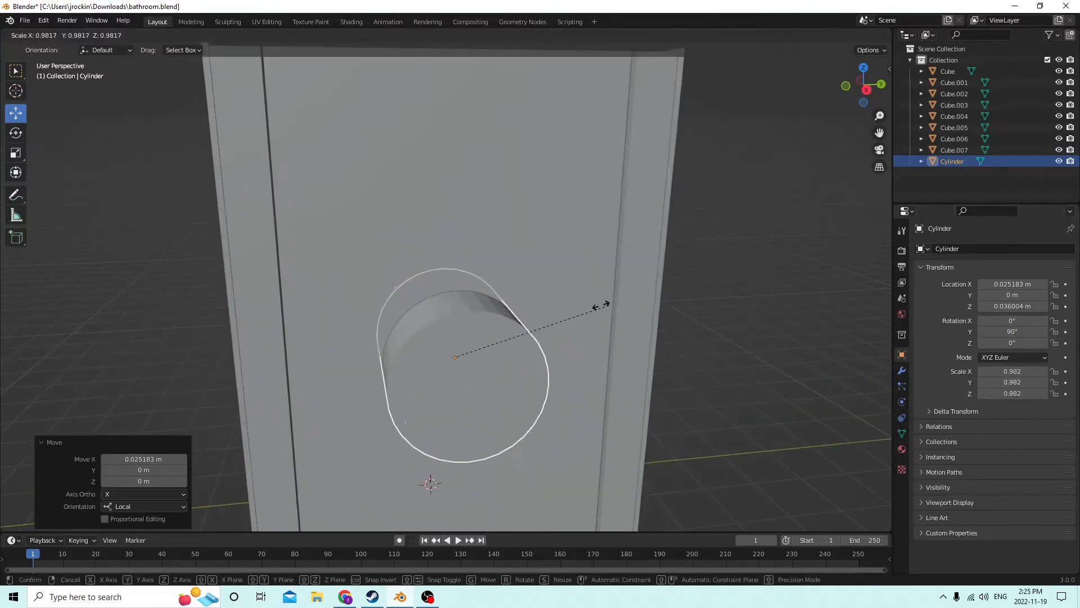
click(487, 349)
Step: Move the cylinder in front of the door's edge opposite the flush-handle side, at about X 0.0289 m, Y 0.017 m and Z 0.0408 m
key(g)
key(y)
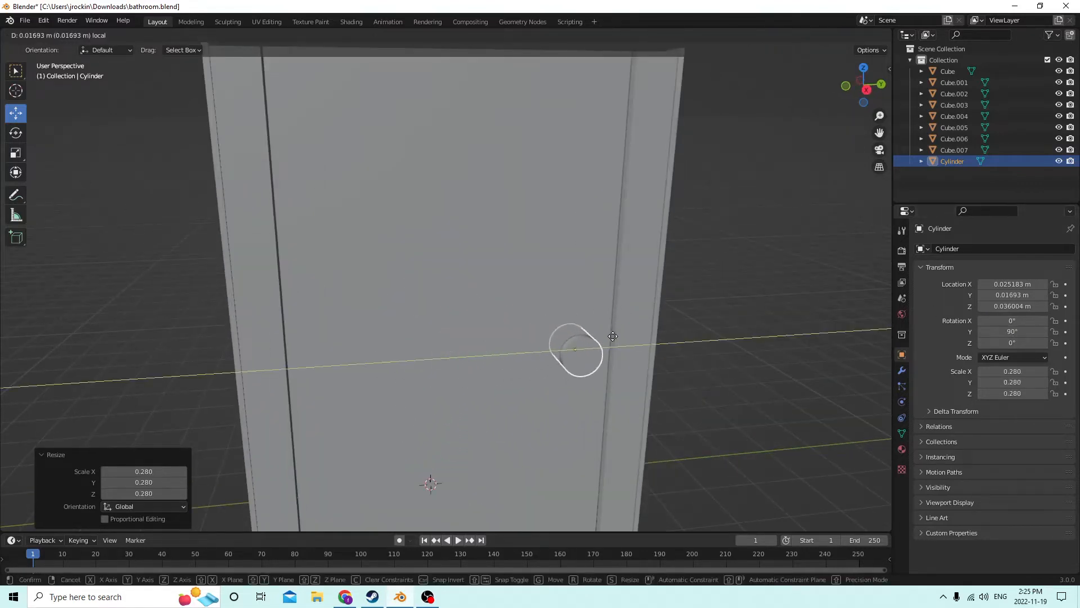
click(575, 329)
scroll(576, 324, up, 3)
drag(511, 393, 507, 339)
middle_drag(507, 339, 724, 341)
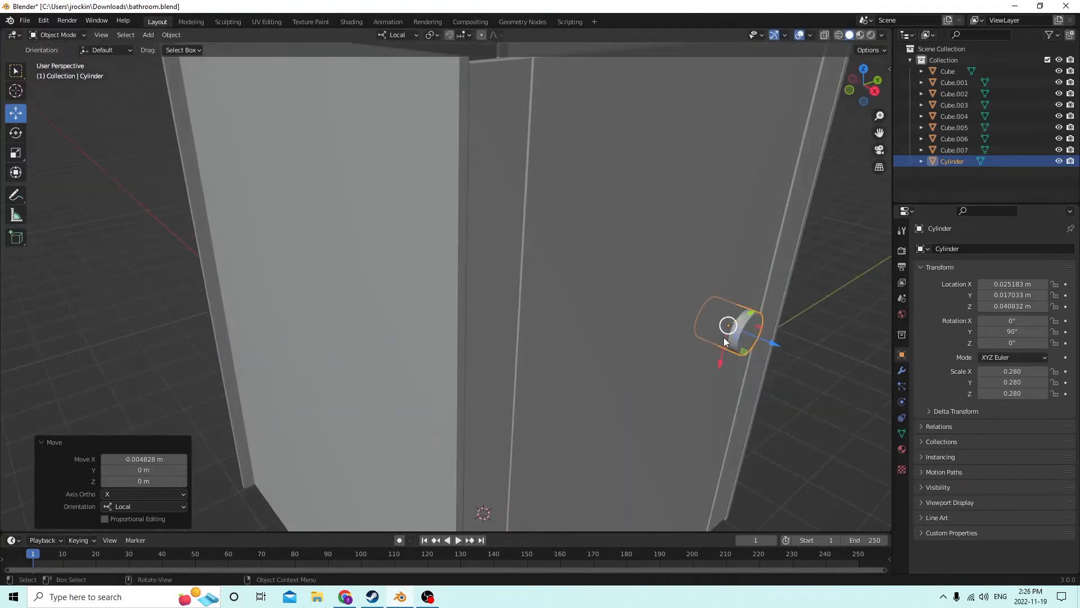
drag(771, 345, 799, 354)
middle_drag(799, 353, 457, 258)
Step: Flatten the cylinder into a thin disc with a local Z scale of about 0.037
click(16, 155)
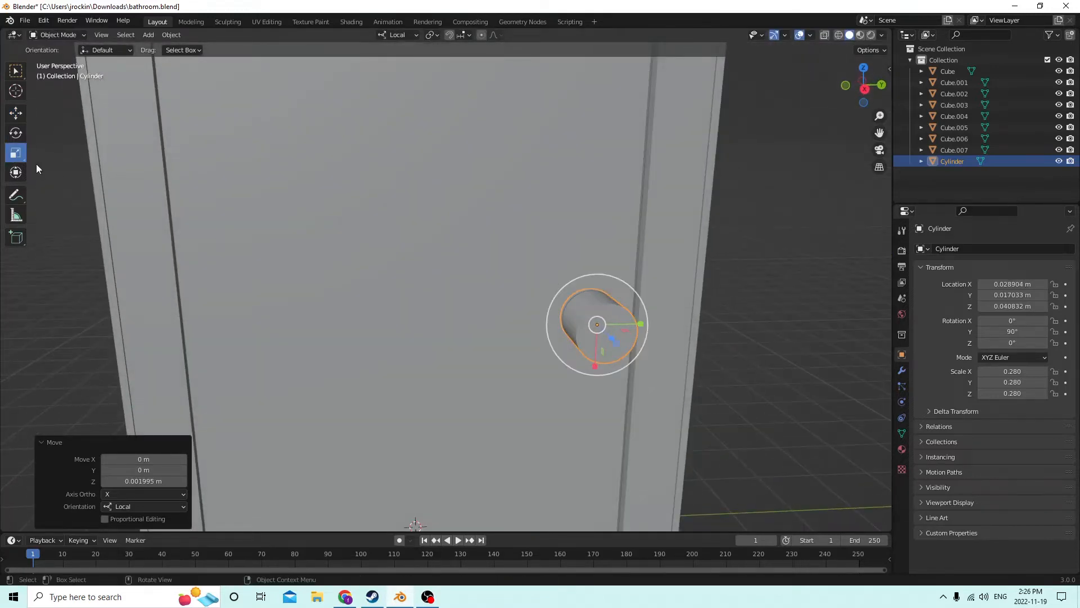
middle_drag(494, 308, 630, 348)
drag(802, 352, 764, 330)
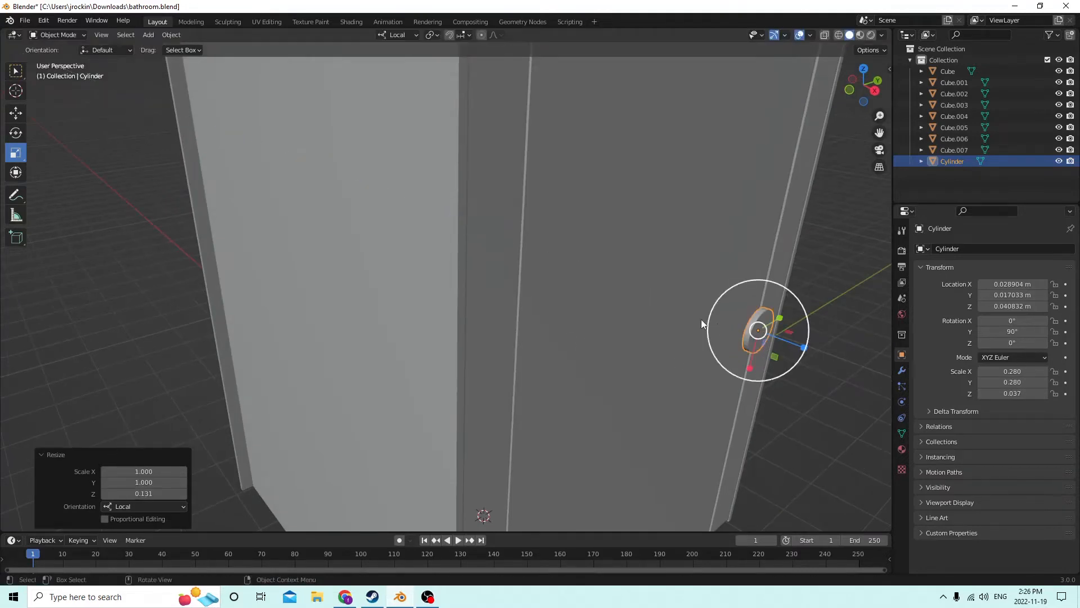
Step: Move the disc back against the door's front face, at about X 0.0268 m
middle_drag(700, 319, 619, 298)
click(15, 112)
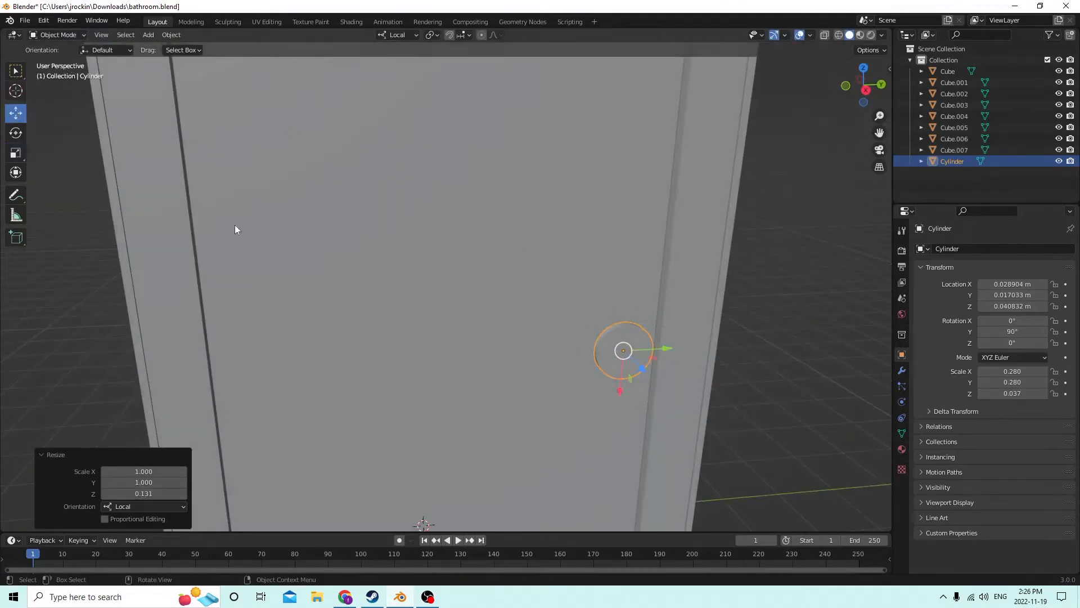
middle_drag(613, 387, 685, 404)
drag(834, 425, 812, 407)
key(KP_Decimal)
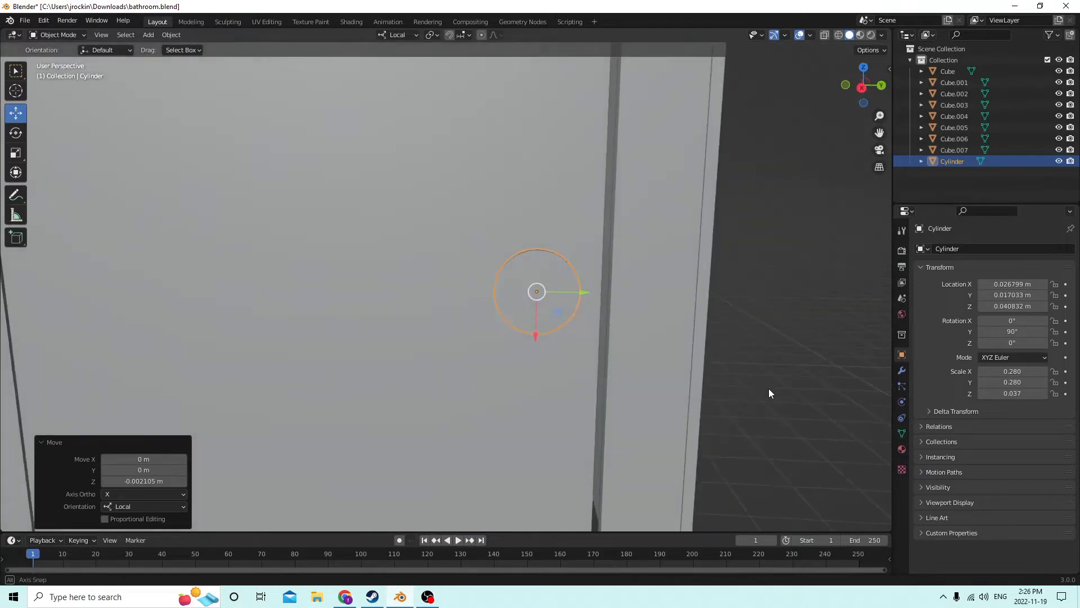
middle_drag(606, 320, 629, 342)
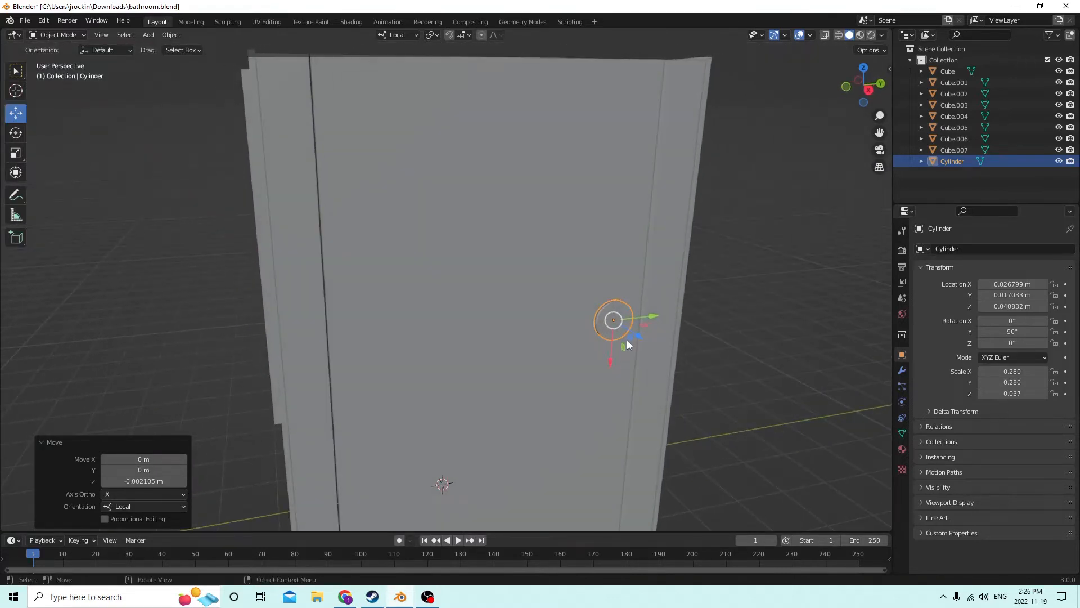
Step: Add a cube, raise it to about Z 0.0441 m and move it out in front of the door at about X 0.0336 m
key(shift+a)
key(shift+a)
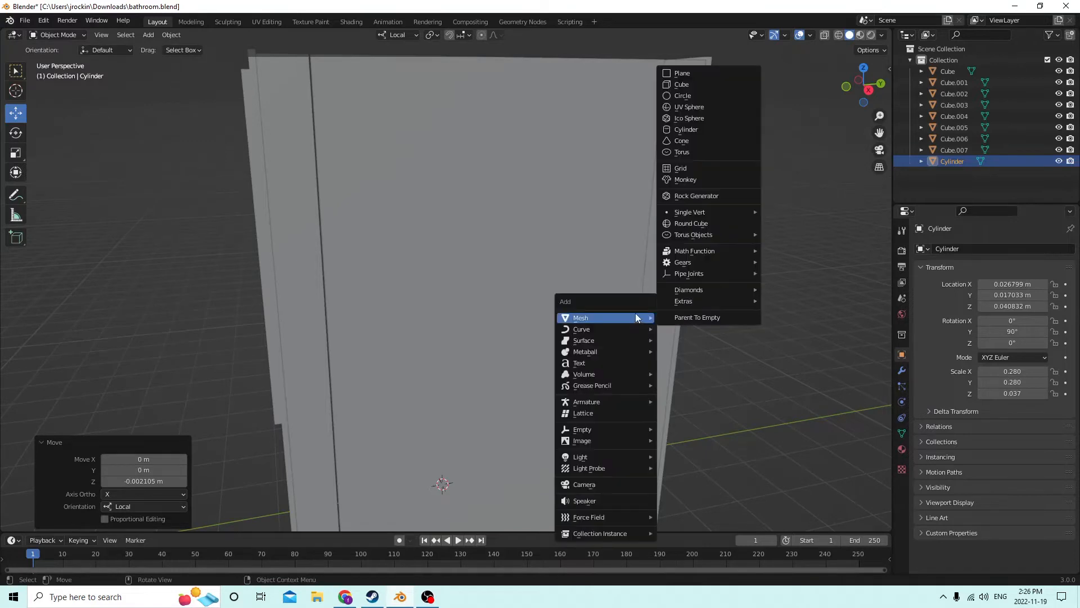
click(680, 87)
middle_drag(679, 87, 771, 149)
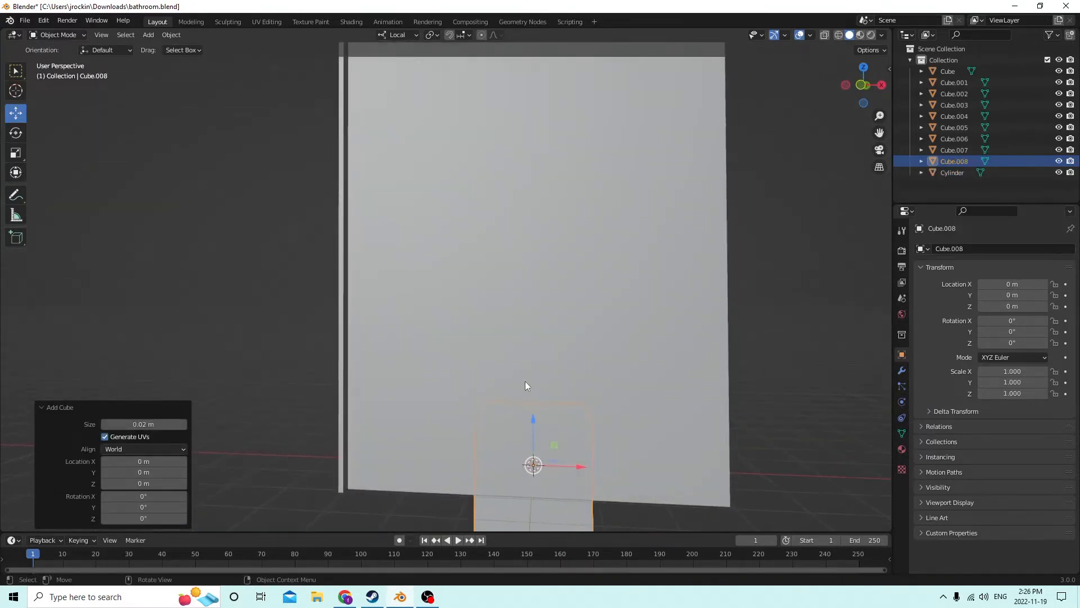
drag(531, 420, 581, 181)
middle_drag(581, 181, 531, 233)
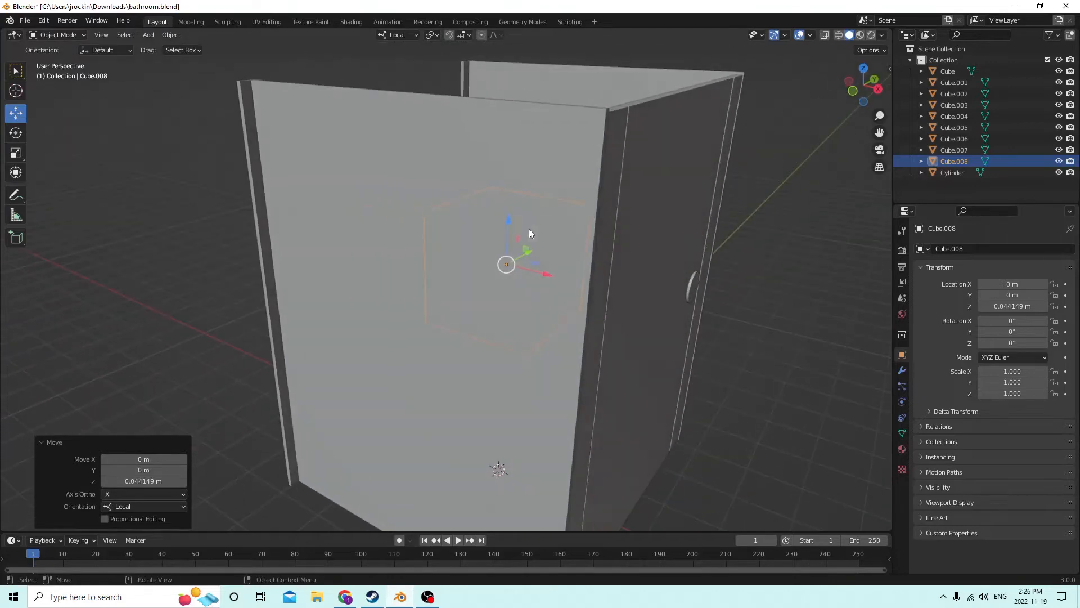
drag(530, 271, 705, 310)
right_click(705, 310)
drag(545, 279, 715, 296)
middle_drag(716, 296, 674, 296)
Step: Scale the cube down to about 0.2 and place it in front of the disc at about X 0.0281 m, Y 0.0169 m, Z 0.0412 m
key(s)
click(408, 310)
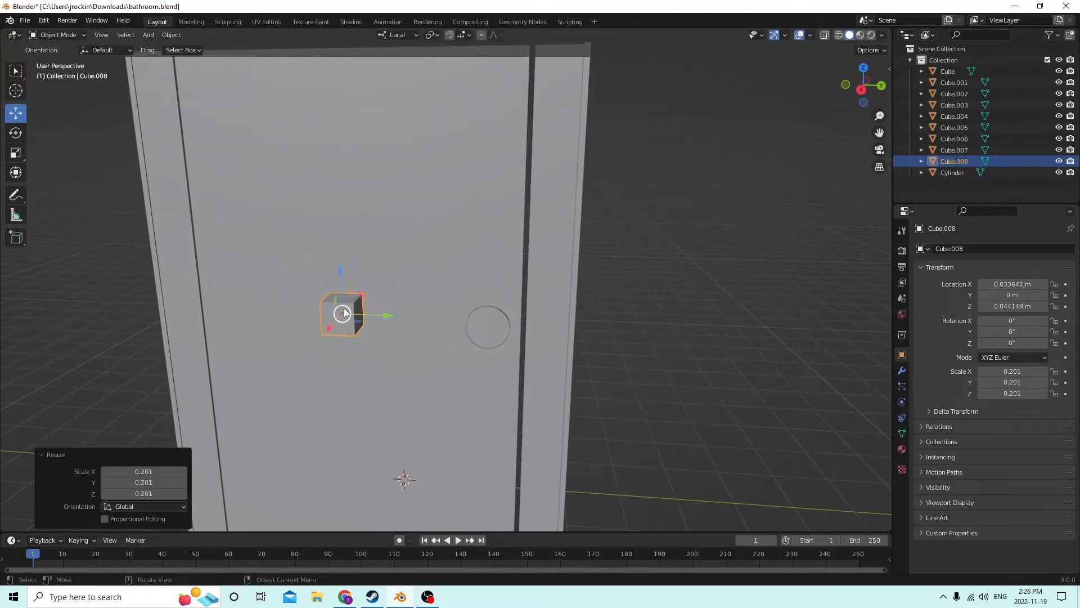
drag(396, 313, 528, 306)
middle_drag(529, 306, 754, 230)
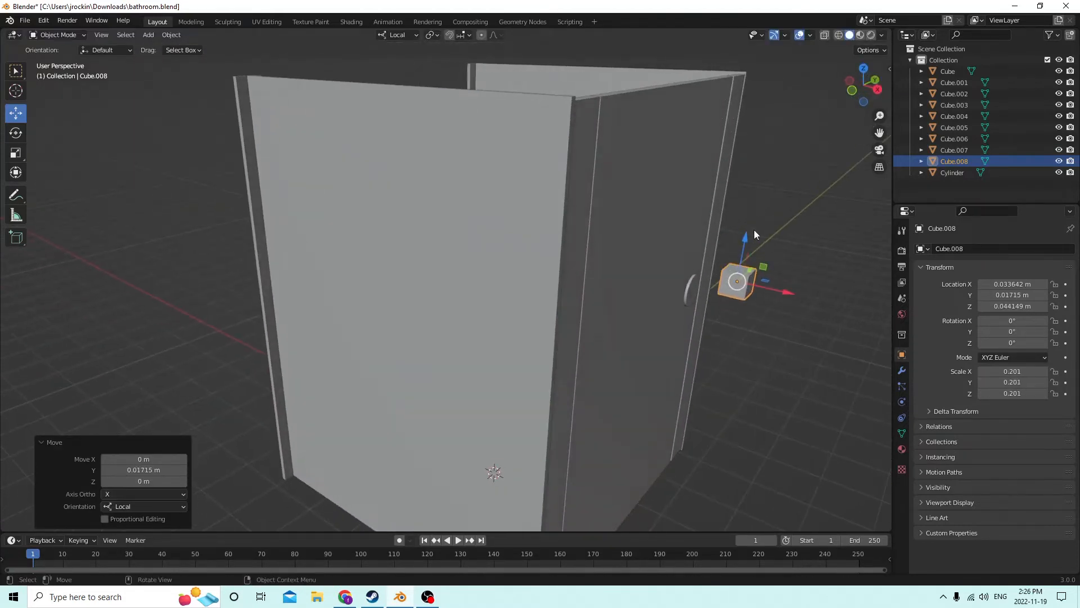
drag(738, 237, 738, 254)
drag(767, 304, 738, 301)
scroll(656, 296, up, 3)
middle_drag(650, 296, 532, 269)
drag(580, 237, 578, 239)
drag(537, 200, 535, 207)
Step: Shape the cube into a thin upright latch bar with scale about X 0.087, Y 0.026 and Z 0.152
key(s)
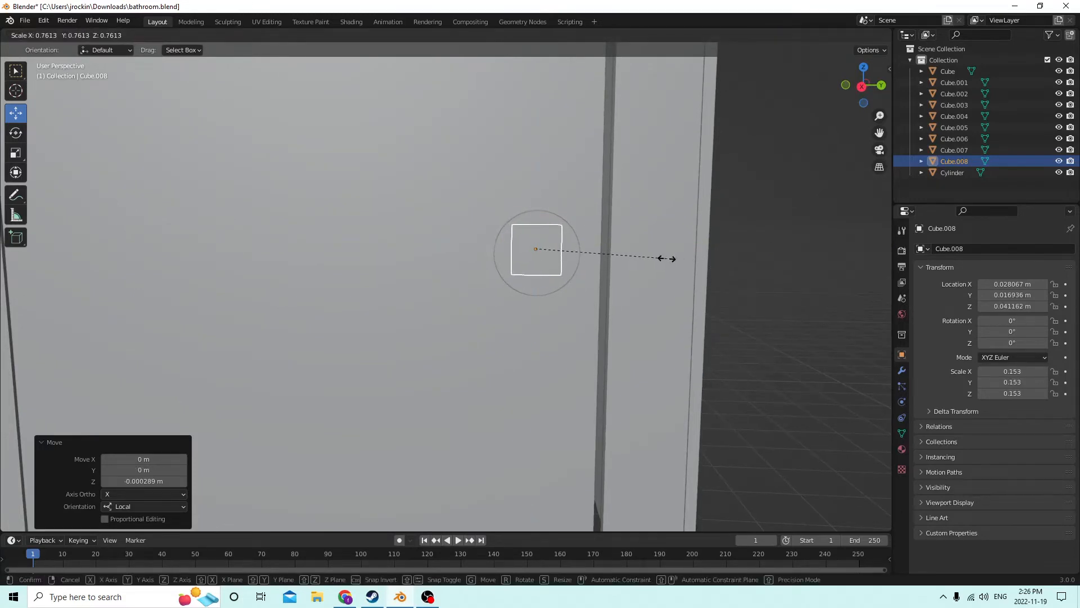
click(664, 258)
click(17, 153)
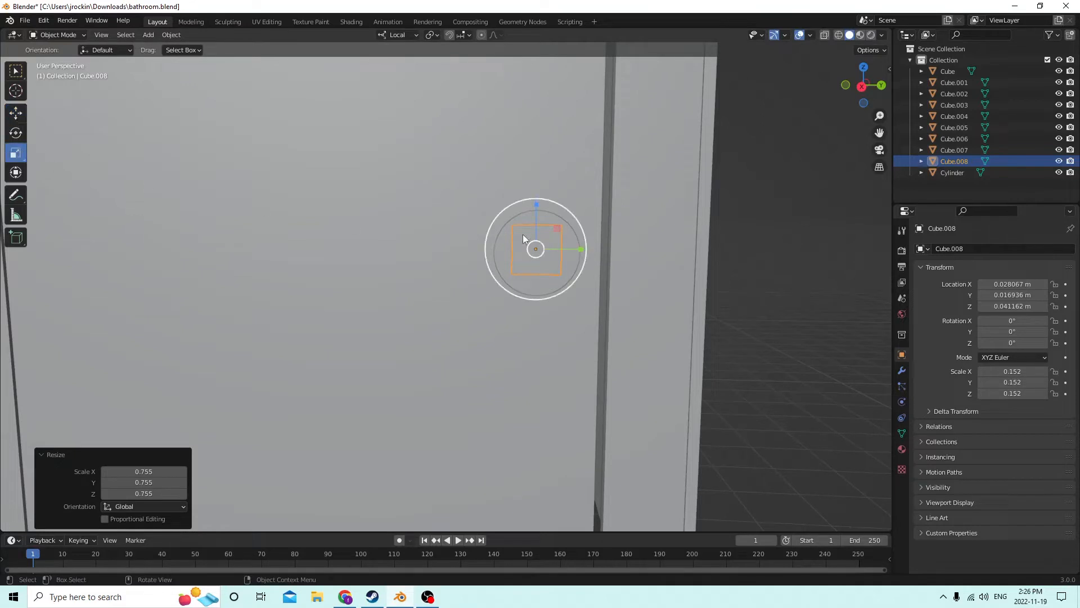
drag(580, 249, 543, 249)
middle_drag(543, 249, 631, 284)
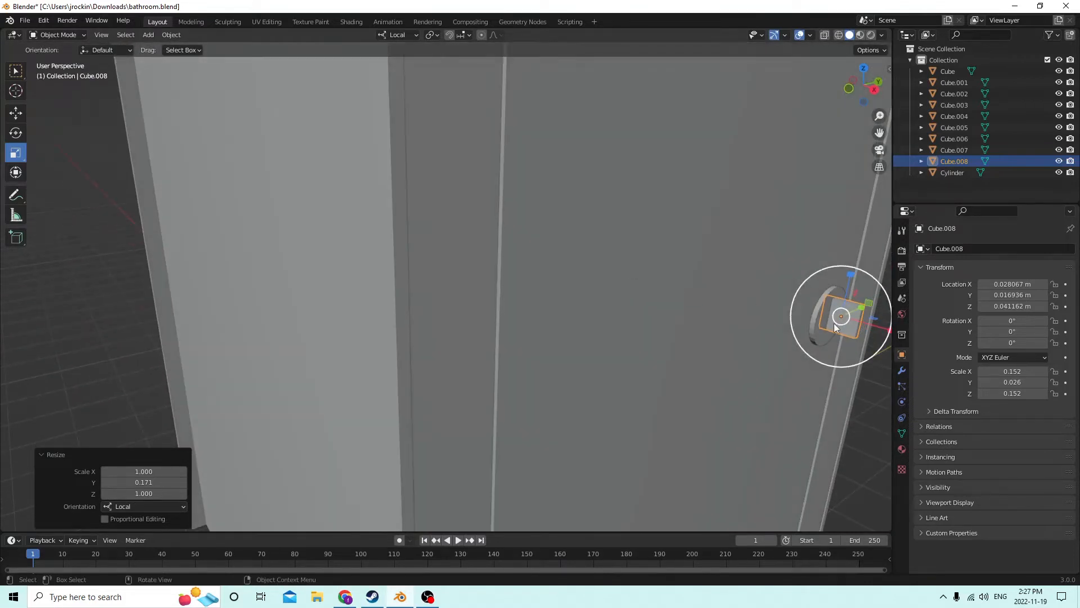
middle_drag(834, 325, 843, 330)
drag(795, 328, 770, 320)
middle_drag(771, 320, 628, 259)
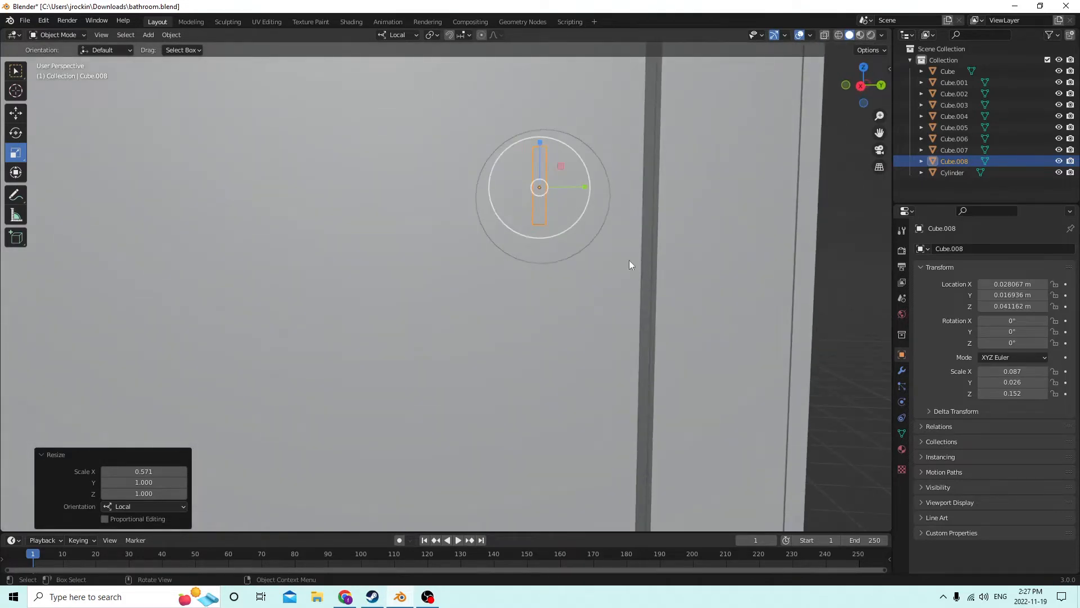
Step: Centre the latch bar on the disc at about Z 0.0409 m and set it back against the disc at about X 0.0277 m
click(16, 114)
drag(540, 141, 539, 142)
middle_drag(538, 141, 574, 168)
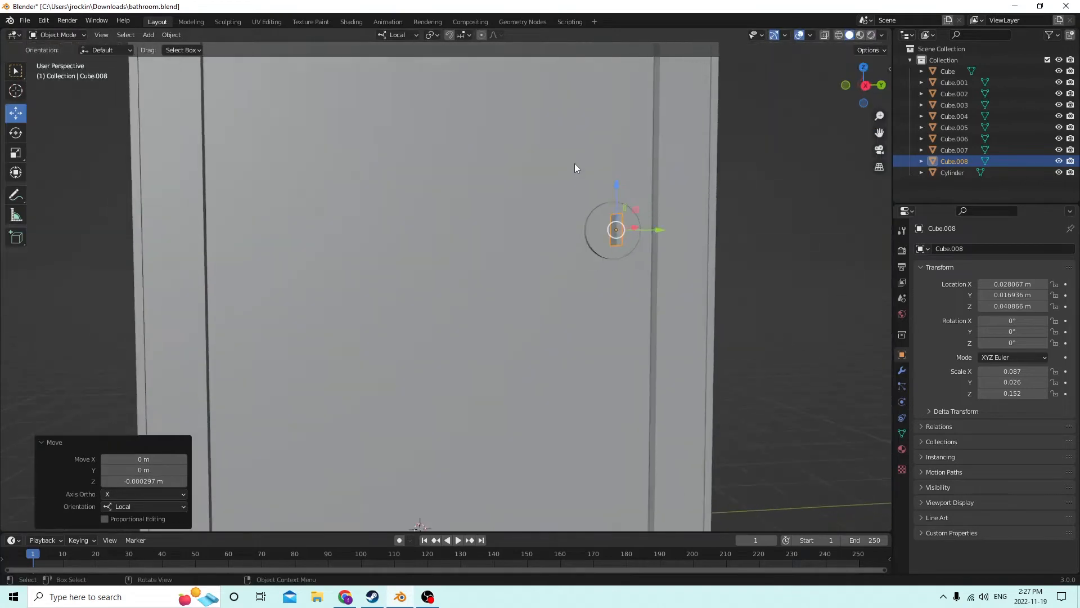
middle_drag(693, 225, 810, 219)
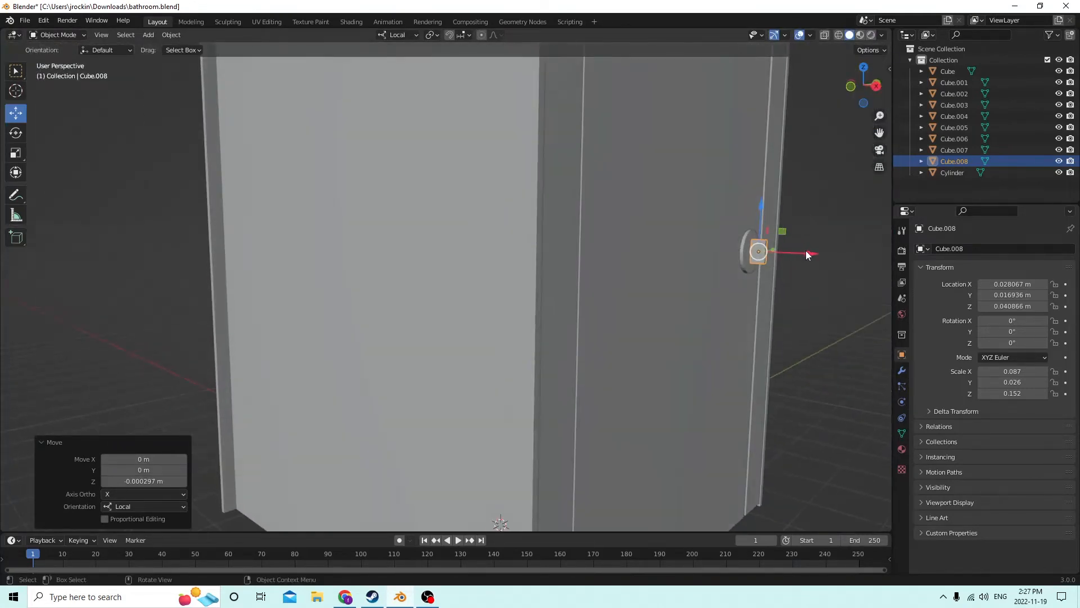
drag(807, 254, 805, 254)
Step: Bevel the top and bottom front edges of the latch bar with a width of about 0.0025 m and 4 segments
middle_drag(804, 254, 401, 257)
scroll(727, 251, up, 2)
key(Tab)
click(380, 270)
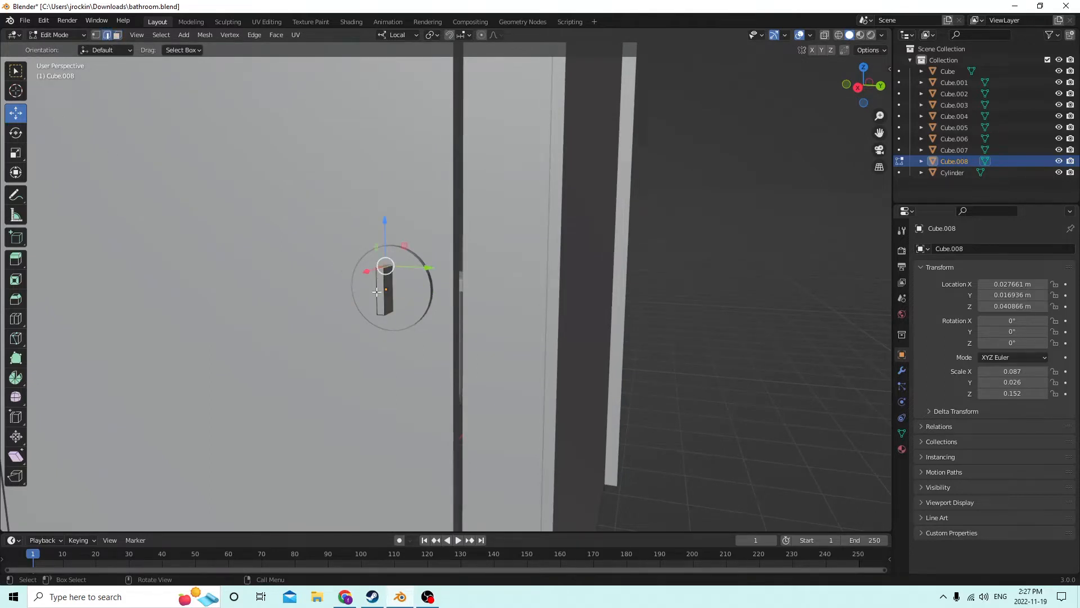
click(382, 276)
middle_drag(387, 271, 397, 254)
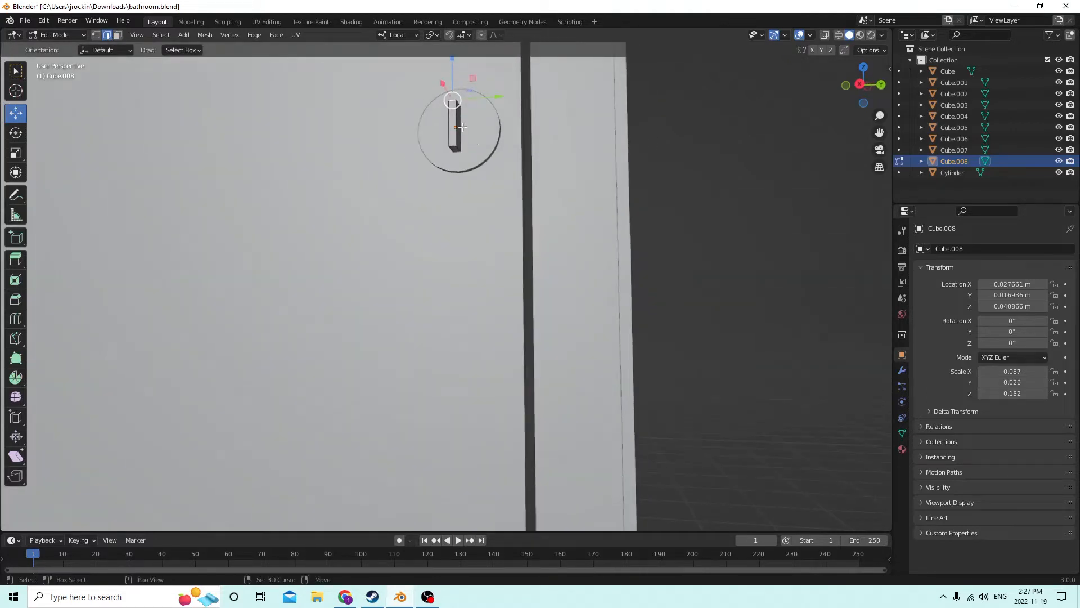
shift+click(451, 145)
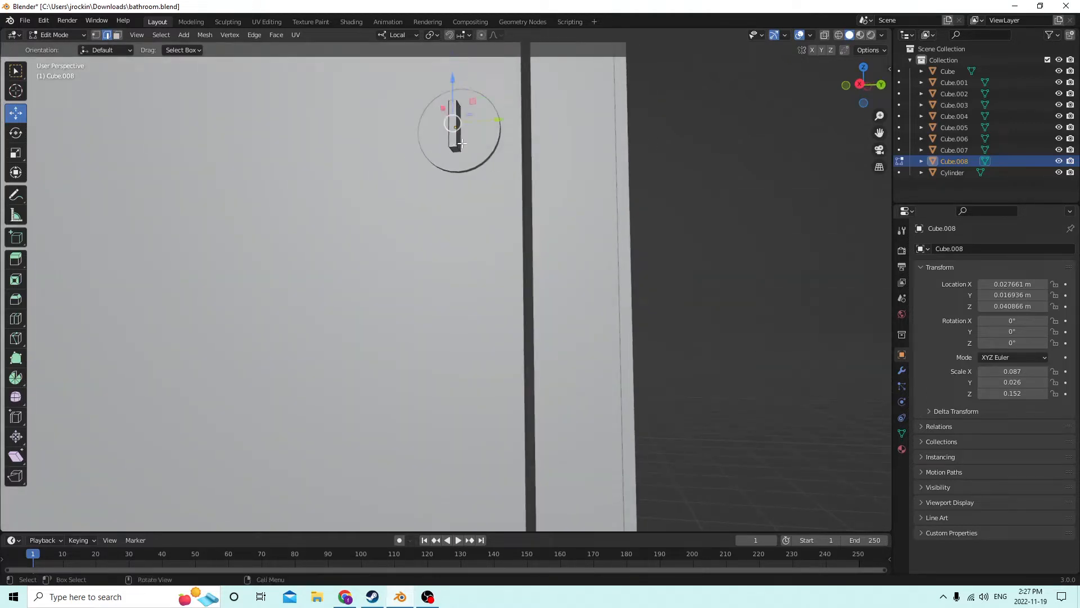
middle_drag(452, 147, 444, 156)
key(ctrl+b)
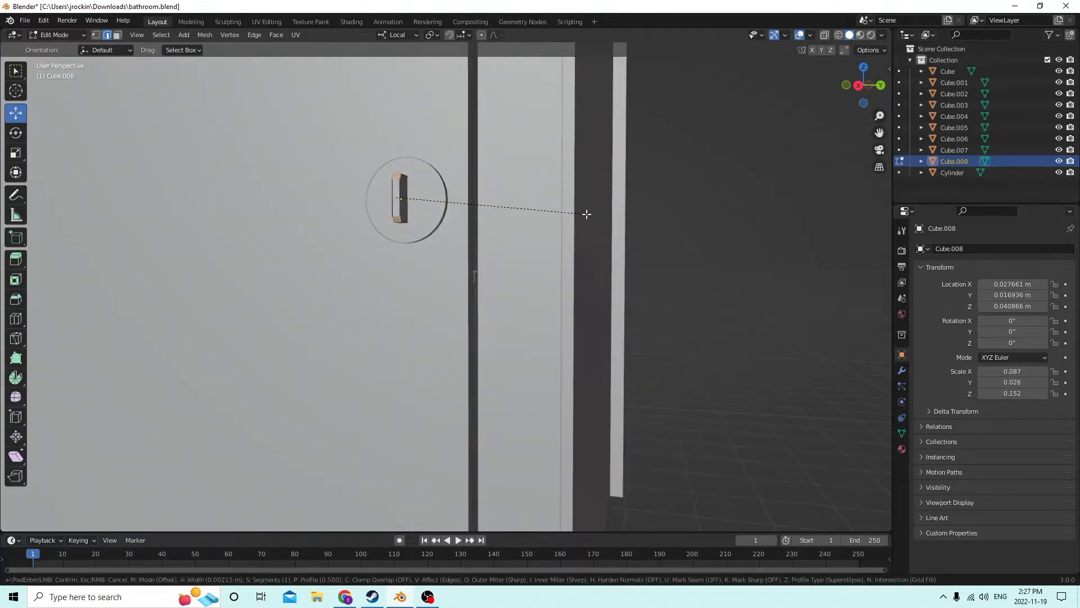
click(587, 214)
middle_drag(587, 214, 557, 212)
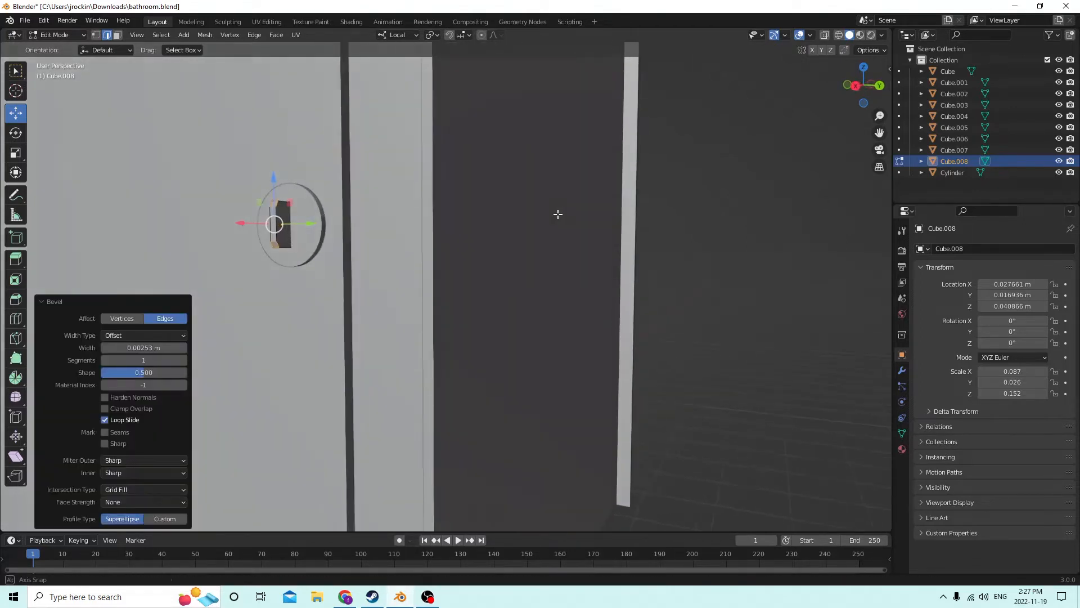
click(183, 362)
click(184, 362)
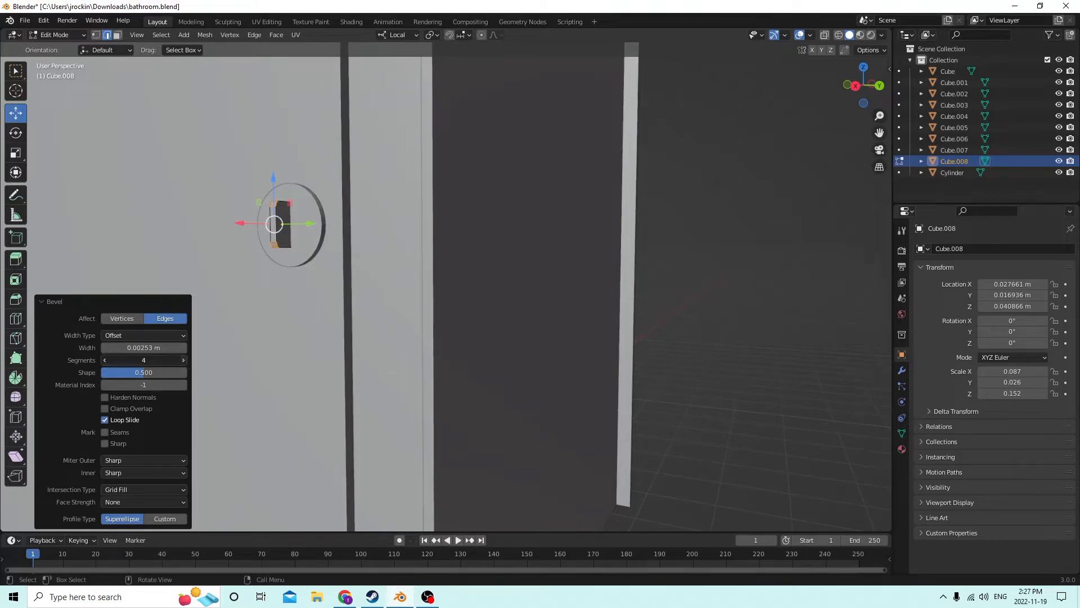
middle_drag(349, 309, 330, 313)
click(723, 294)
middle_drag(723, 295, 563, 316)
key(Tab)
key(Tab)
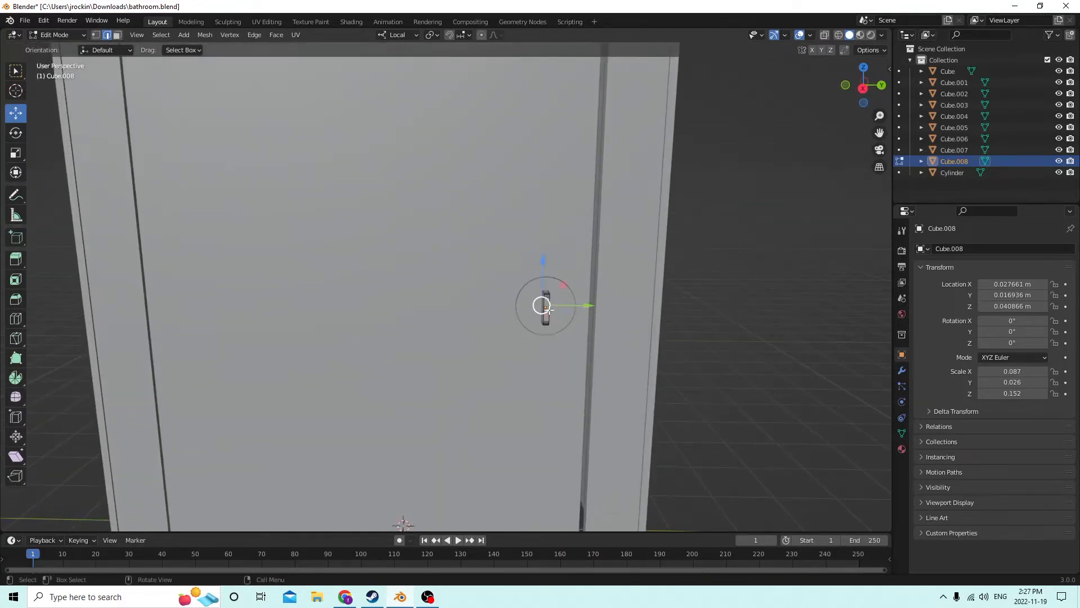
key(Tab)
Step: Join the latch bar and the disc with the door panel into one object
click(544, 314)
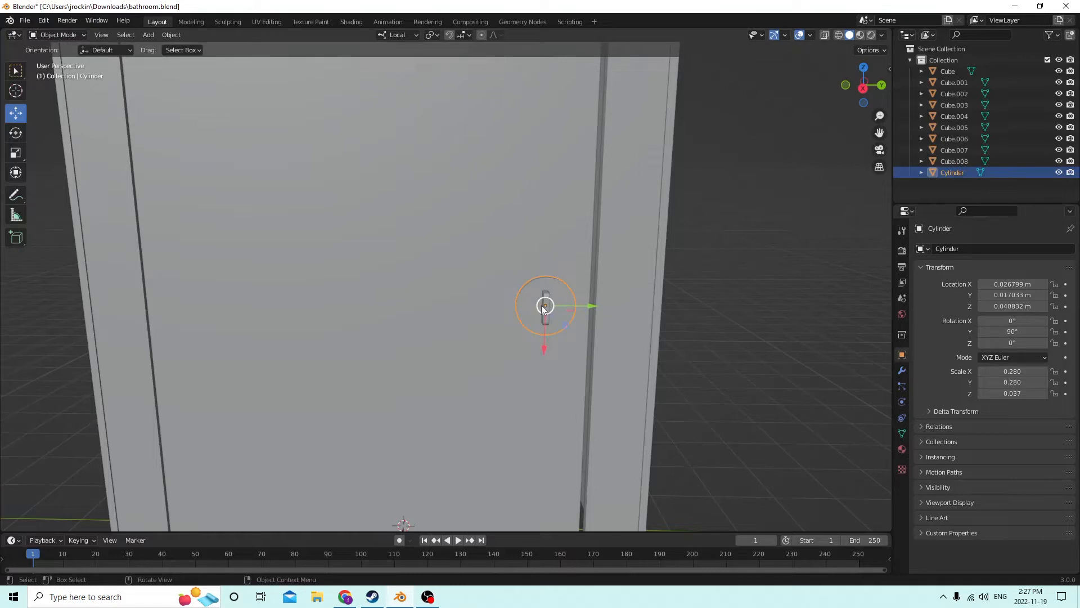
click(541, 304)
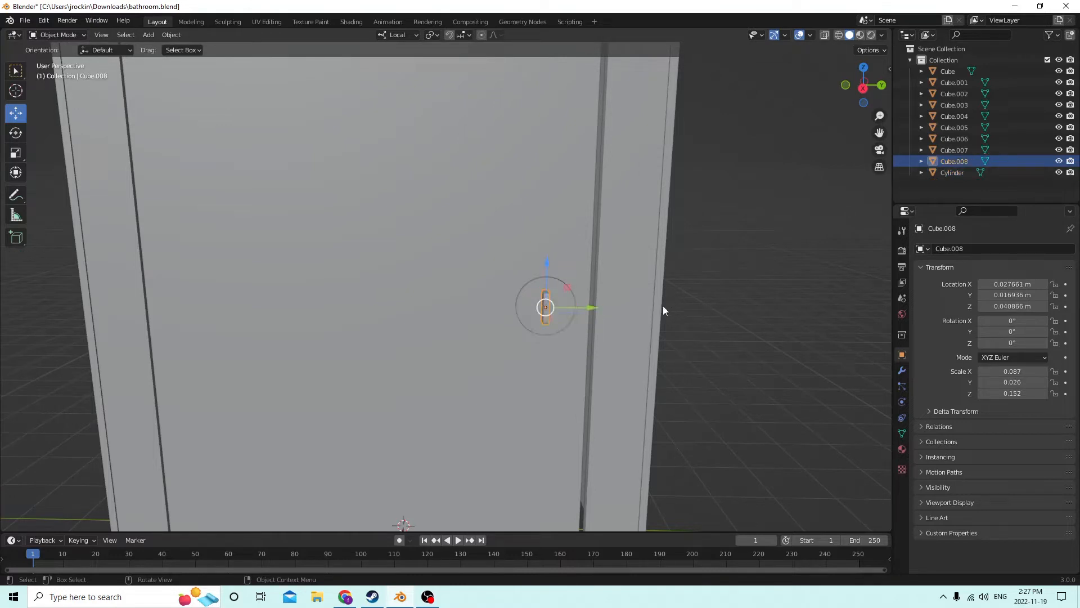
middle_drag(616, 307, 574, 270)
shift+click(592, 284)
shift+click(574, 270)
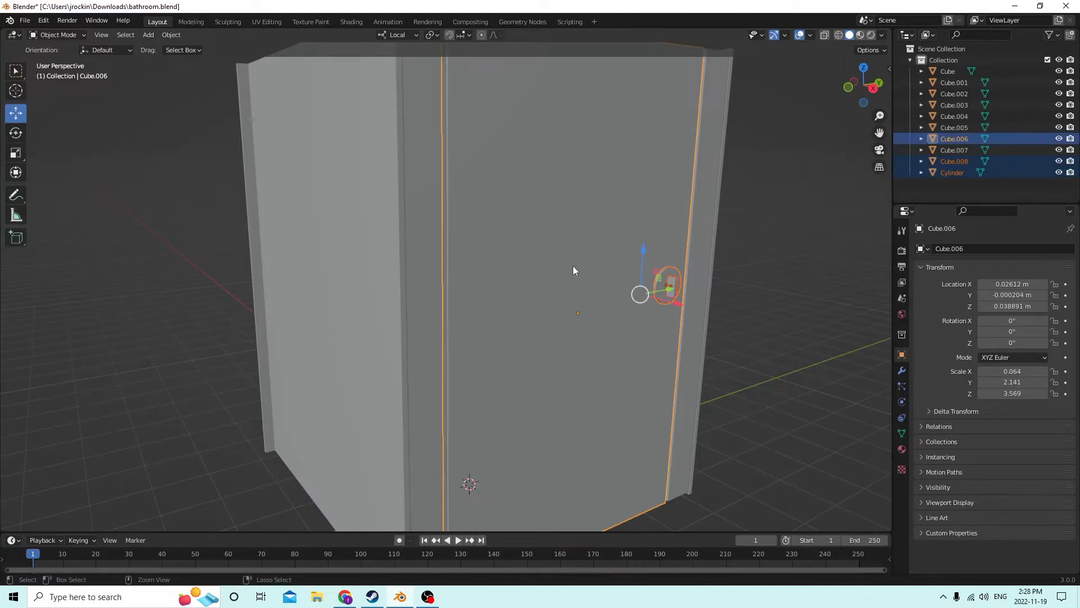
key(ctrl+j)
Step: Join the front post on the latch side with the adjacent side wall
middle_drag(573, 266, 522, 281)
scroll(487, 307, down, 5)
click(527, 272)
scroll(522, 280, up, 3)
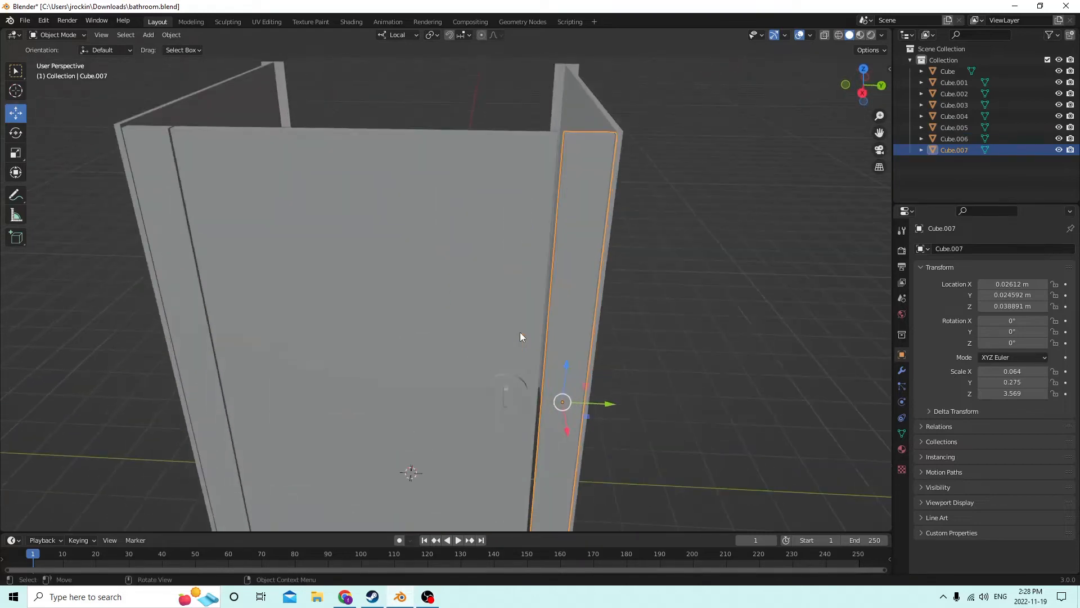
middle_drag(513, 366, 438, 306)
click(528, 302)
click(438, 305)
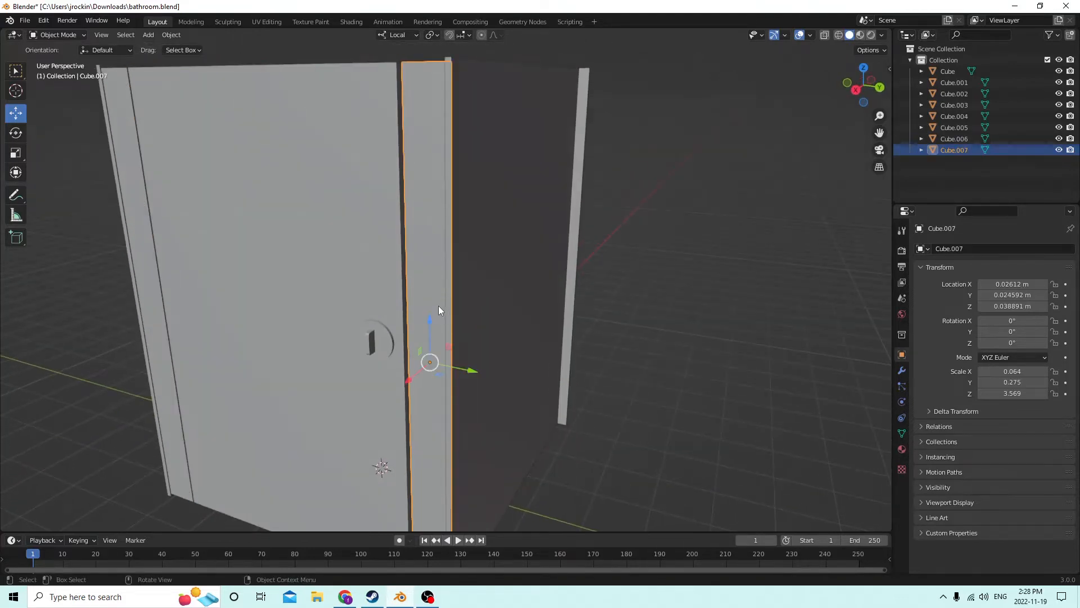
shift+click(486, 280)
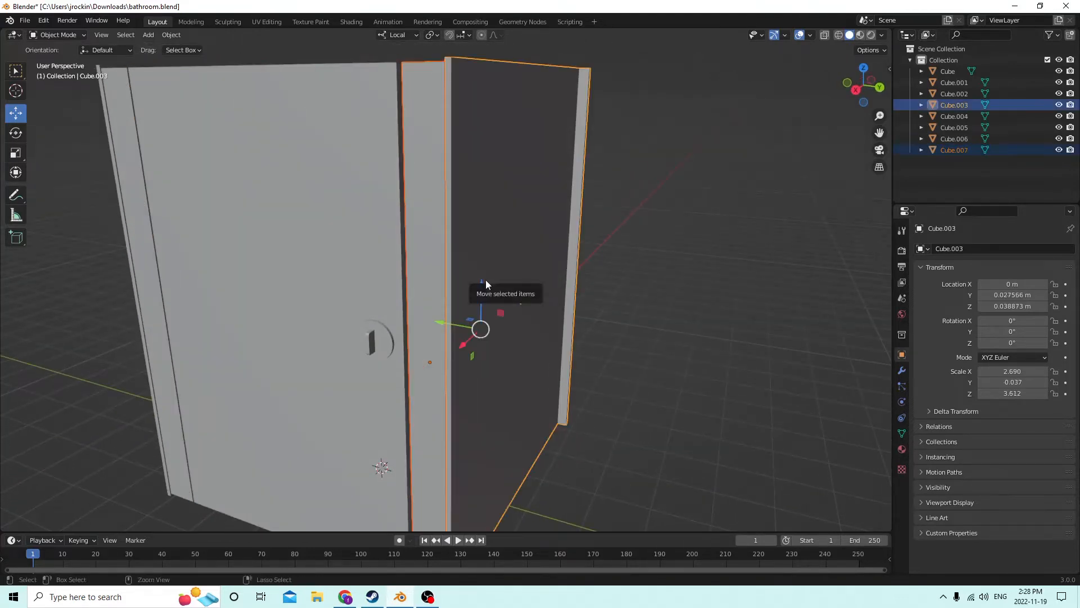
key(ctrl+j)
Step: Join the front post on the door's other side with the opposite side wall
middle_drag(484, 279, 434, 301)
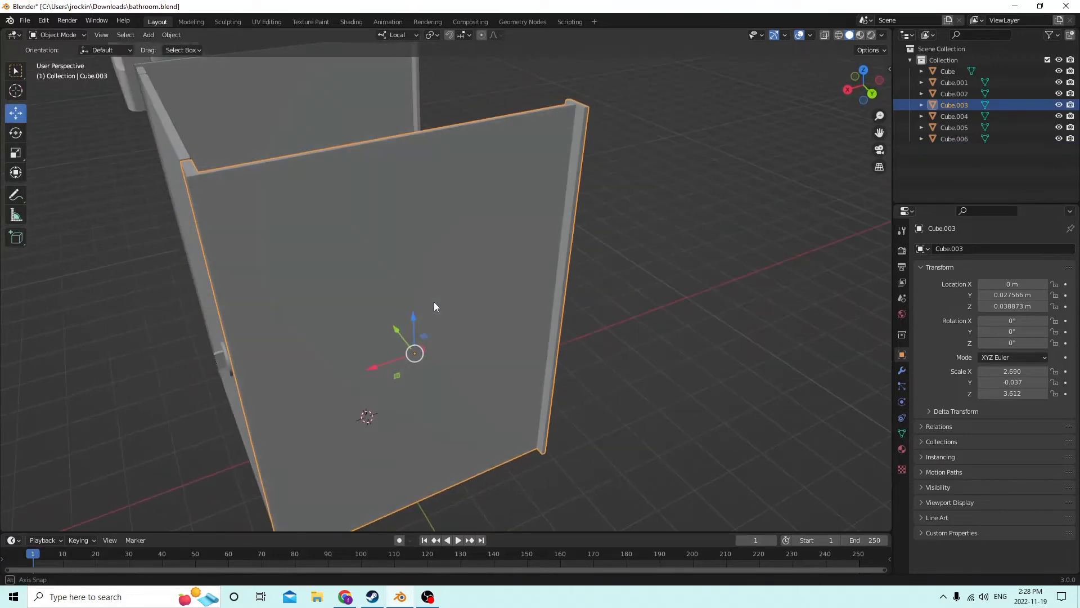
middle_drag(555, 210, 691, 210)
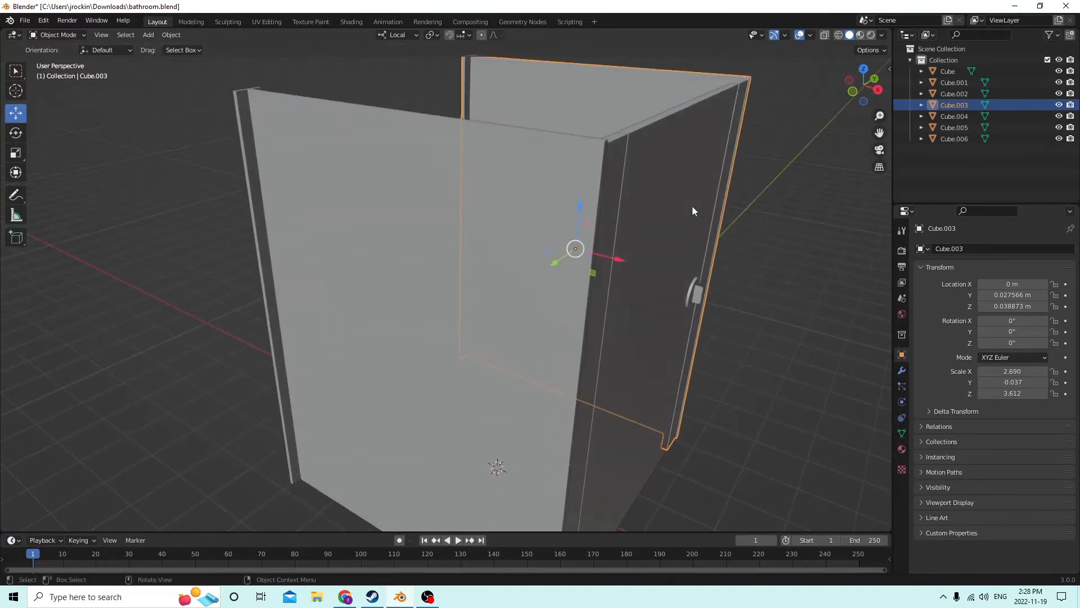
click(361, 242)
middle_drag(361, 242, 409, 265)
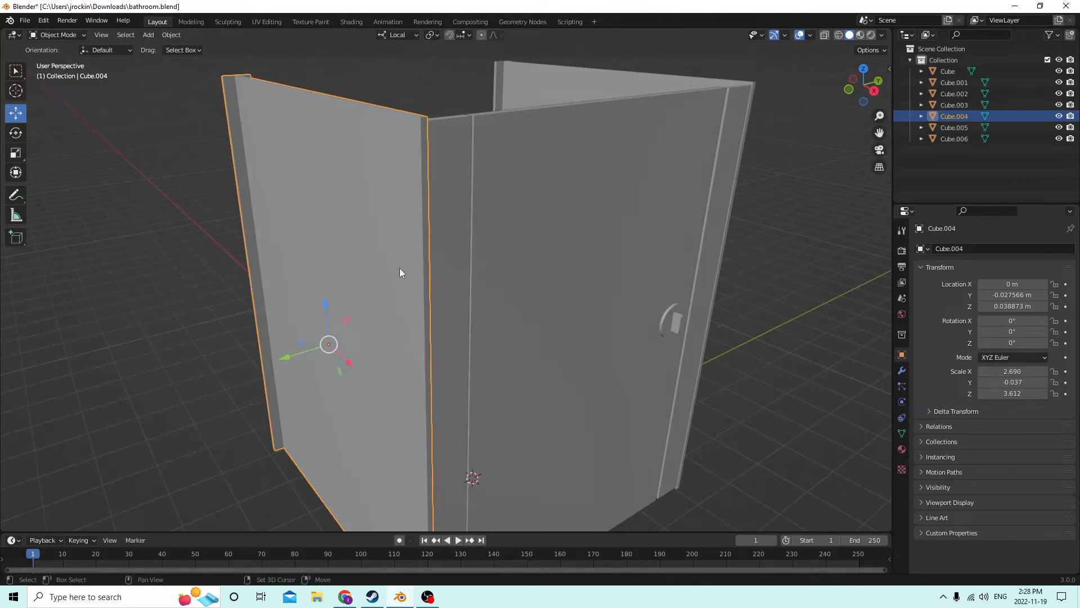
click(443, 268)
shift+click(342, 264)
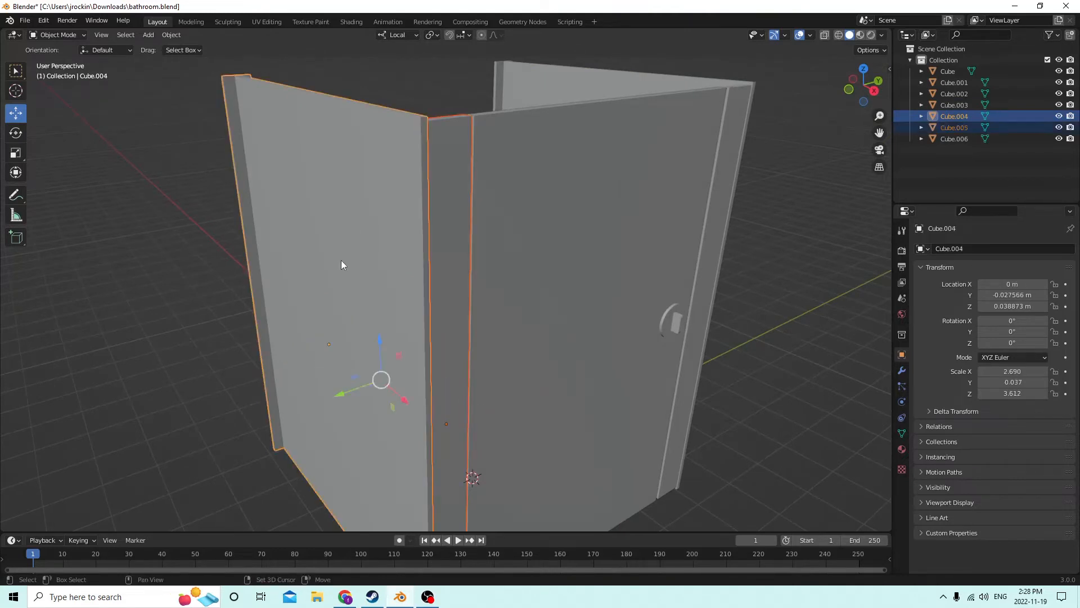
key(ctrl+j)
Step: Move the toilet back along the X axis, away from the door
middle_drag(415, 240, 491, 346)
click(477, 254)
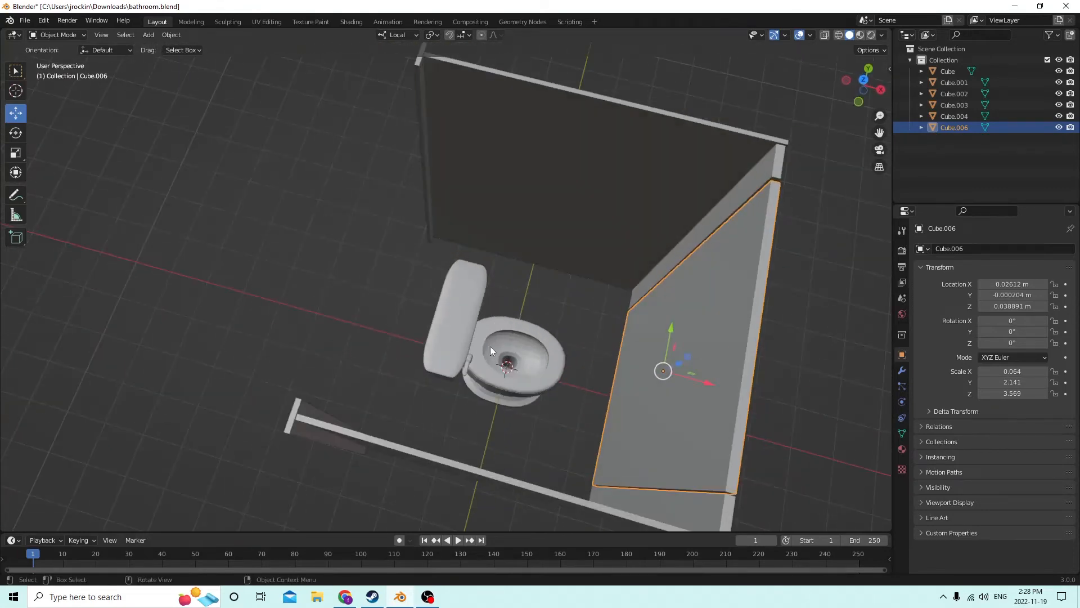
click(502, 364)
drag(469, 356, 408, 339)
middle_drag(408, 339, 581, 195)
scroll(639, 287, down, 3)
Step: Switch the viewport to Material Preview shading and create a new material on the door object
click(474, 305)
click(860, 35)
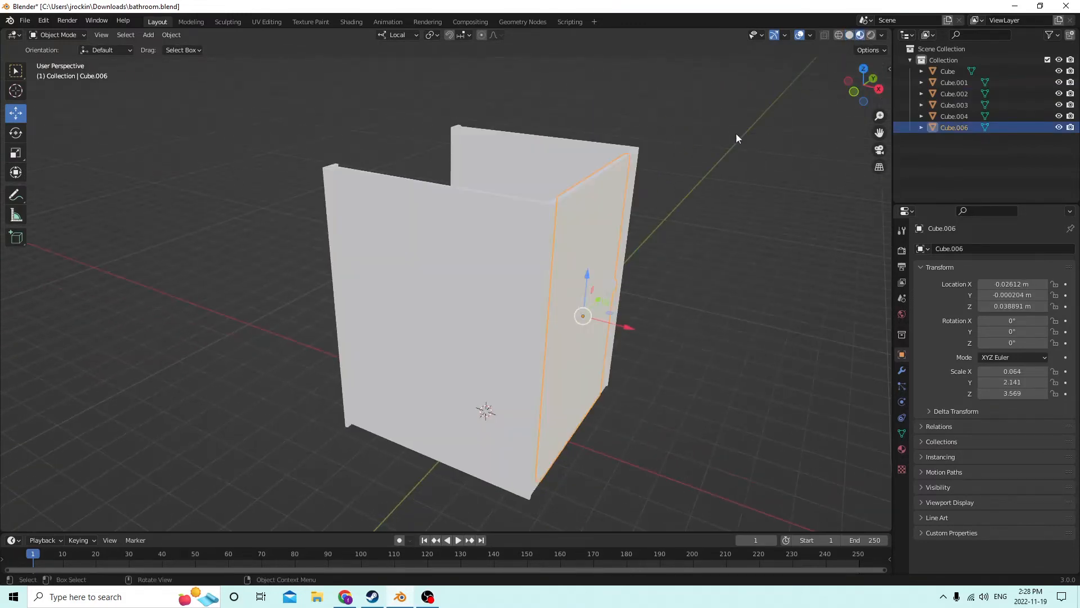
mouse_move(736, 134)
middle_down()
mouse_move(646, 119)
mouse_move(619, 170)
mouse_move(617, 215)
mouse_move(615, 96)
mouse_move(681, 161)
mouse_move(696, 161)
mouse_move(604, 160)
mouse_move(694, 166)
mouse_move(666, 183)
mouse_move(662, 175)
middle_up()
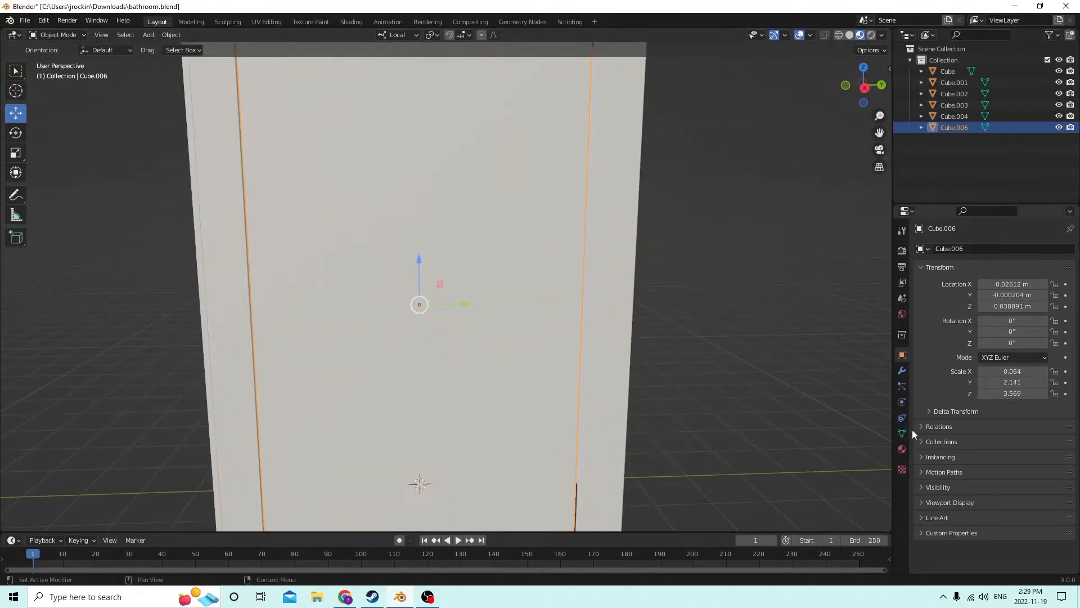
click(902, 449)
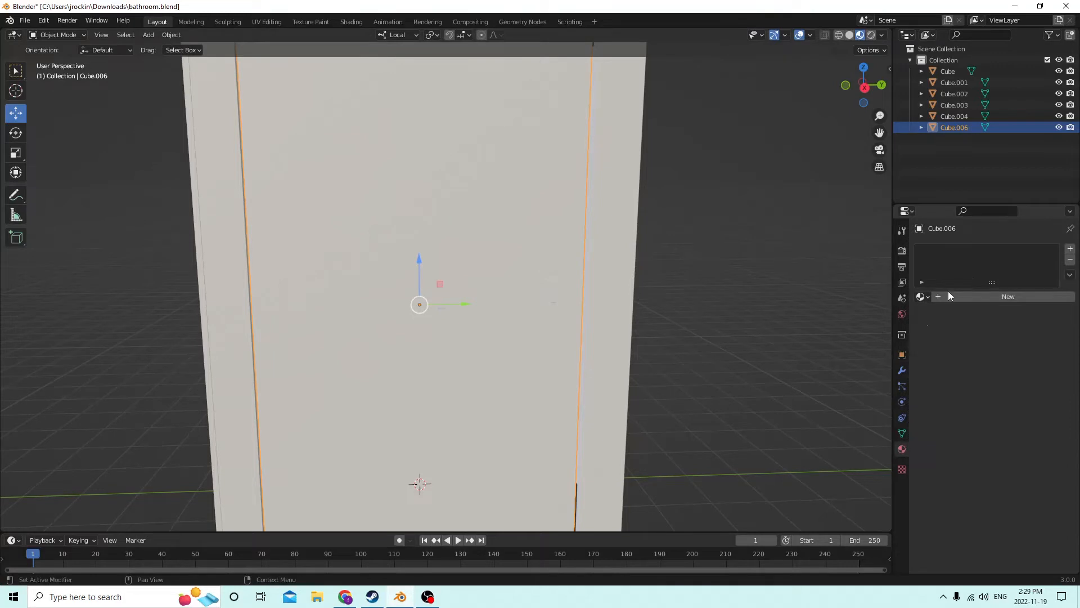
click(1070, 251)
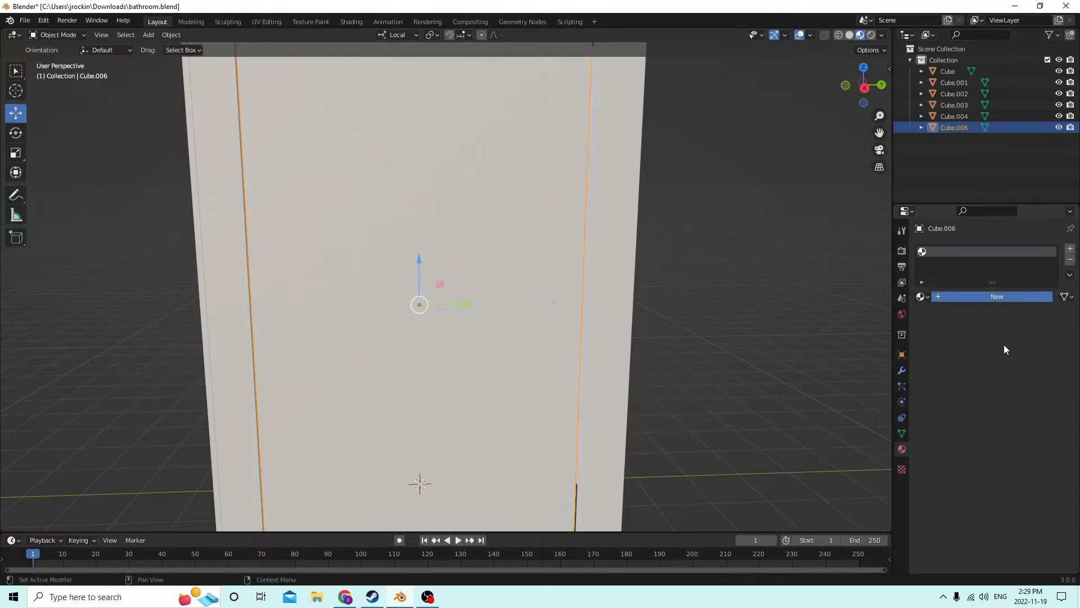
click(986, 303)
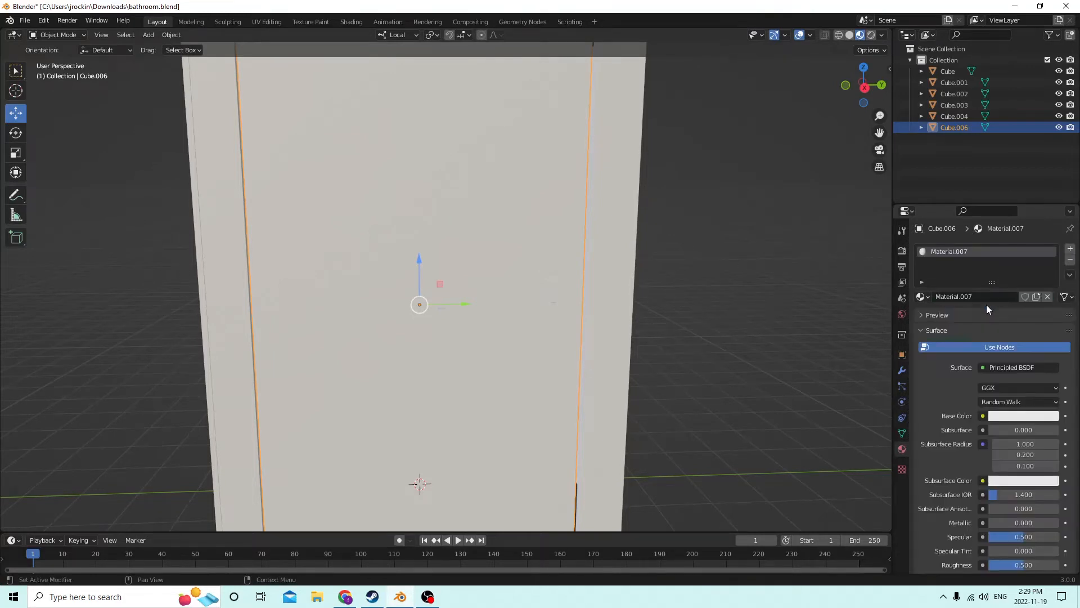
Step: Set the door material's base colour to a pale yellow with hue 0.143, saturation 0.425 and value 0.800
key(Tab)
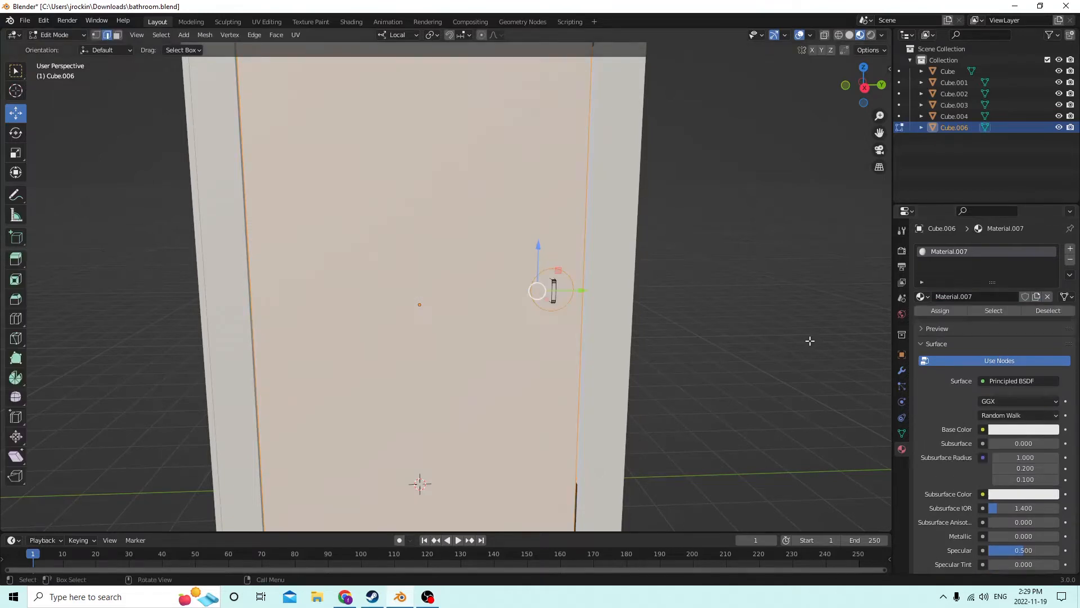
click(1009, 430)
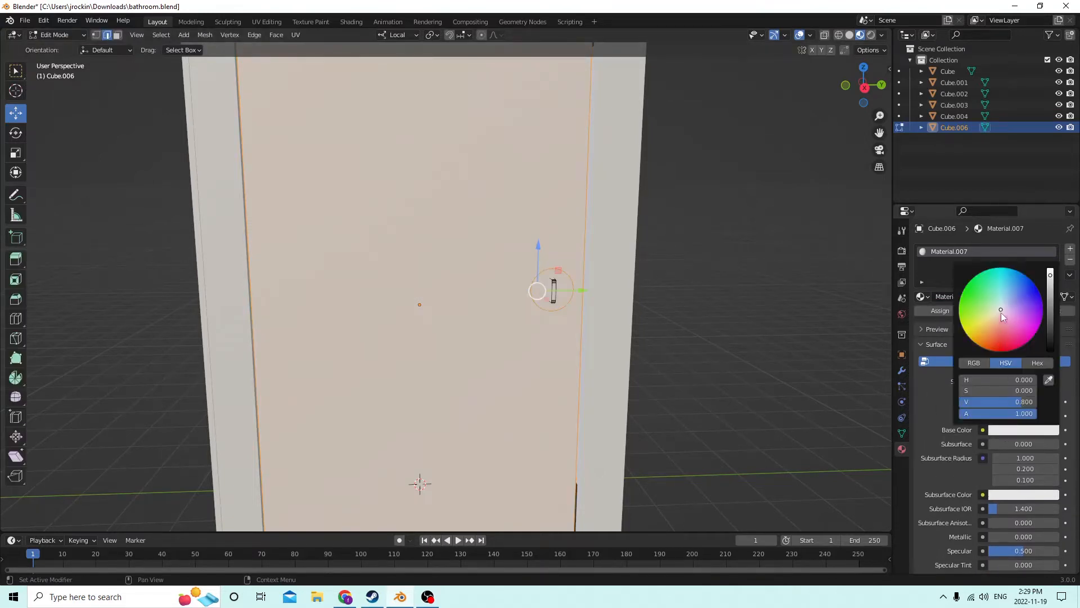
mouse_move(1001, 312)
mouse_down()
mouse_move(994, 334)
mouse_move(999, 314)
mouse_up()
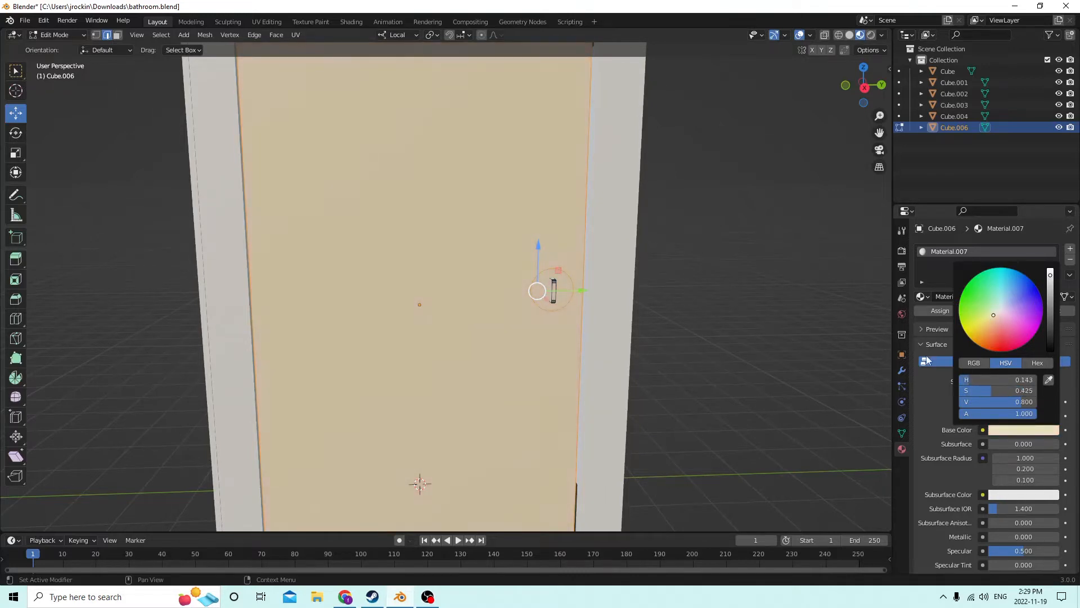
click(765, 300)
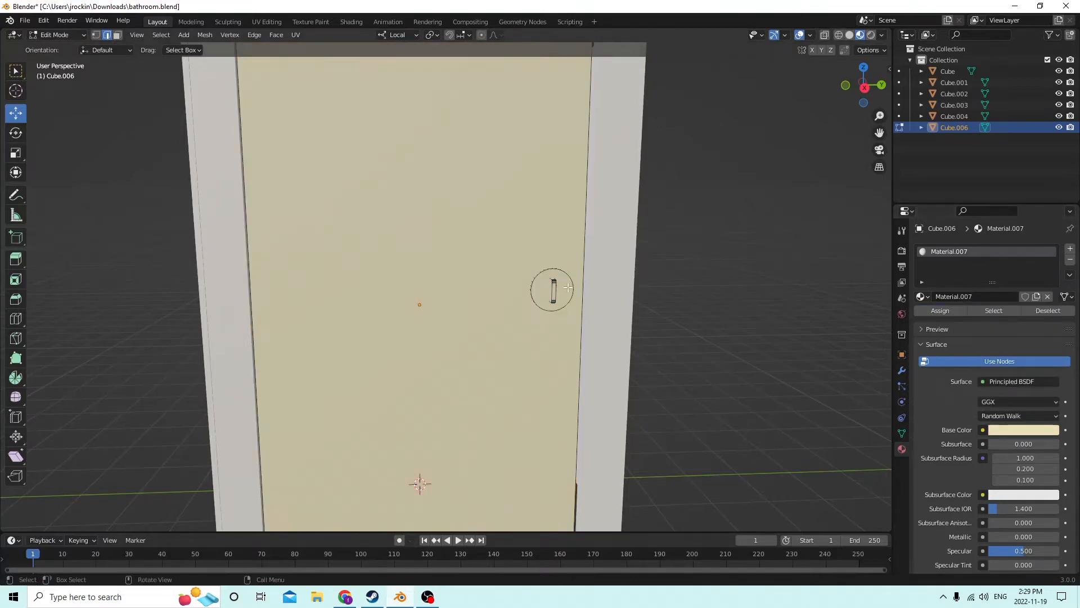
Step: Add a second material to the door object with a dark grey base colour of value 0.115 and assign it to the latch
key(l)
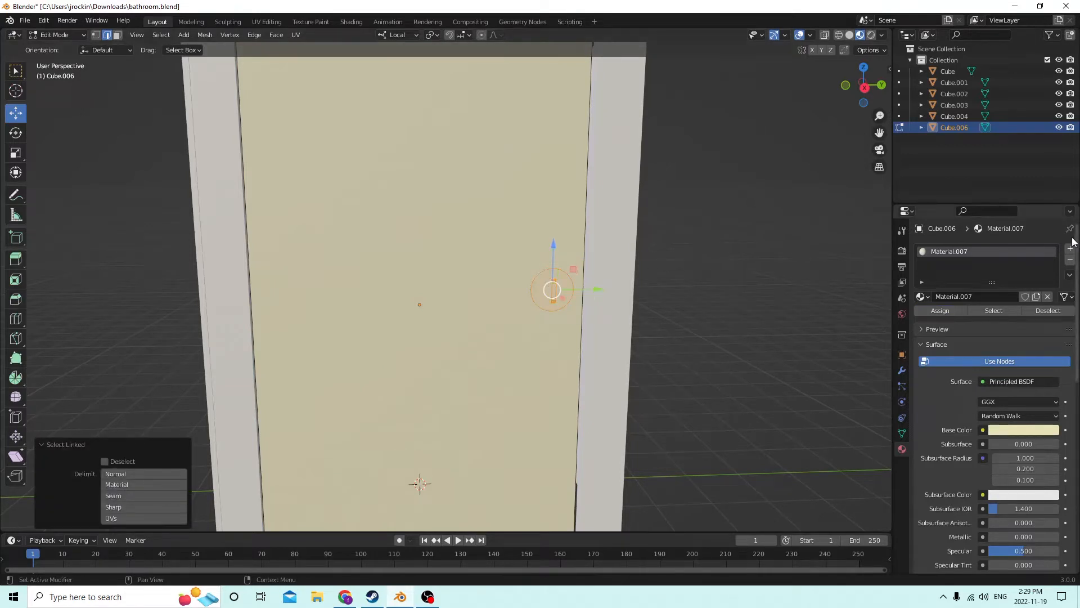
click(1070, 249)
click(968, 319)
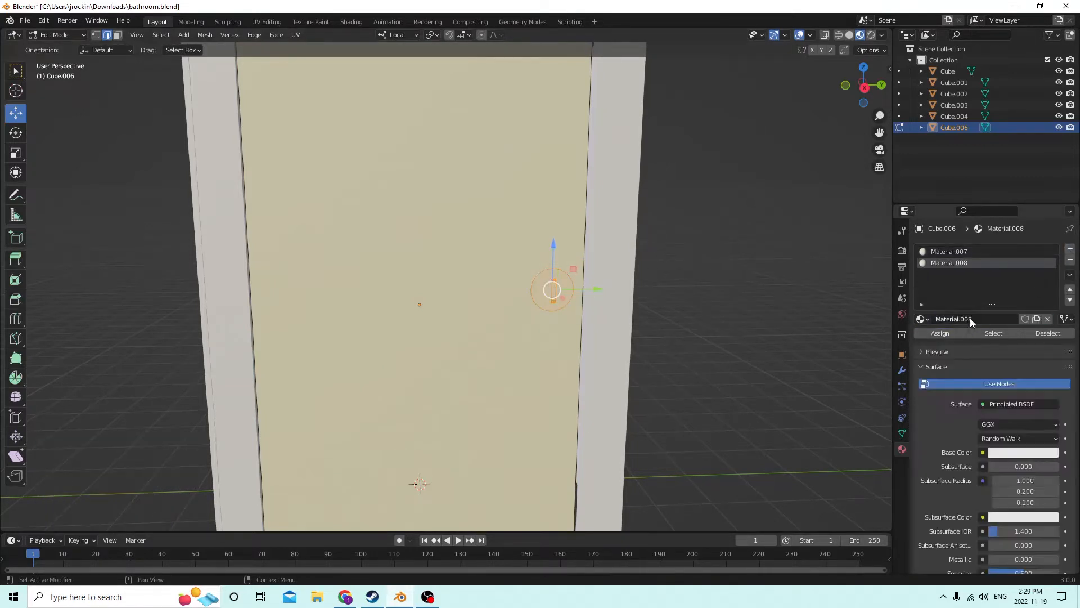
click(1019, 456)
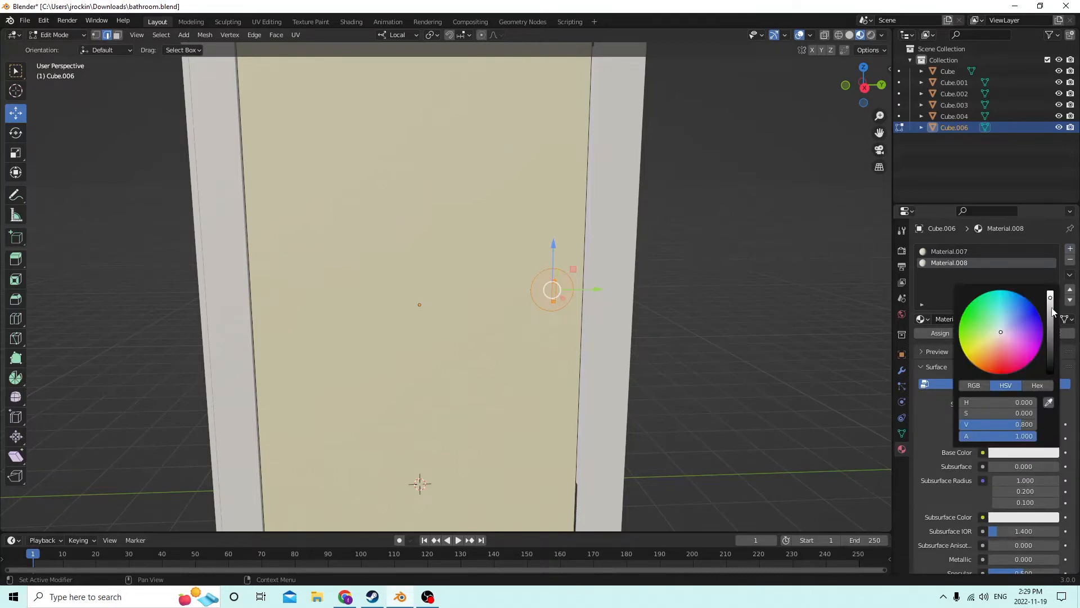
drag(1051, 303, 1050, 335)
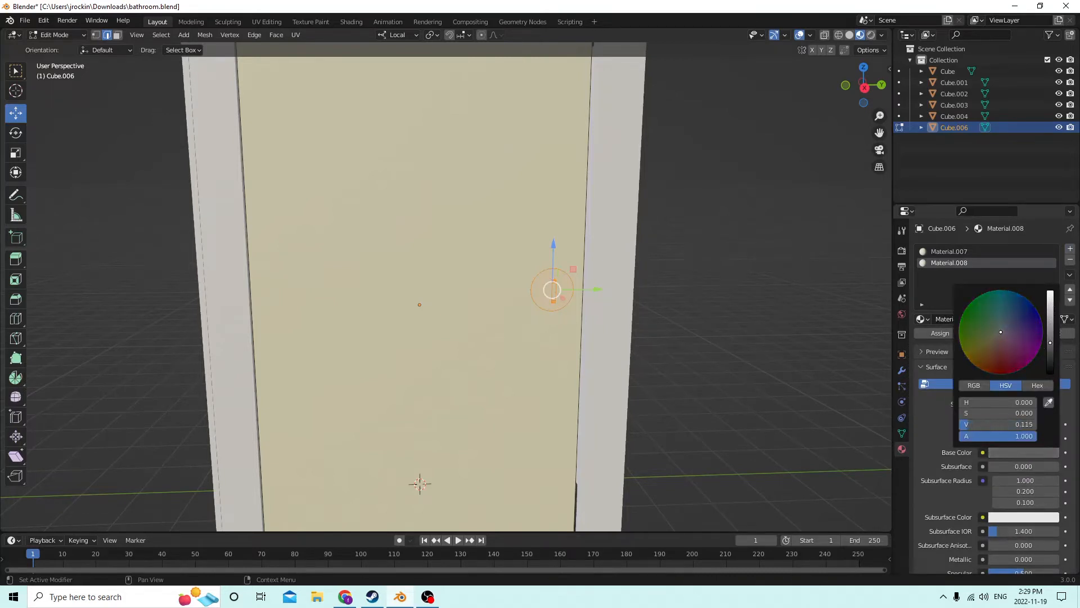
click(933, 335)
key(alt+a)
scroll(742, 301, down, 5)
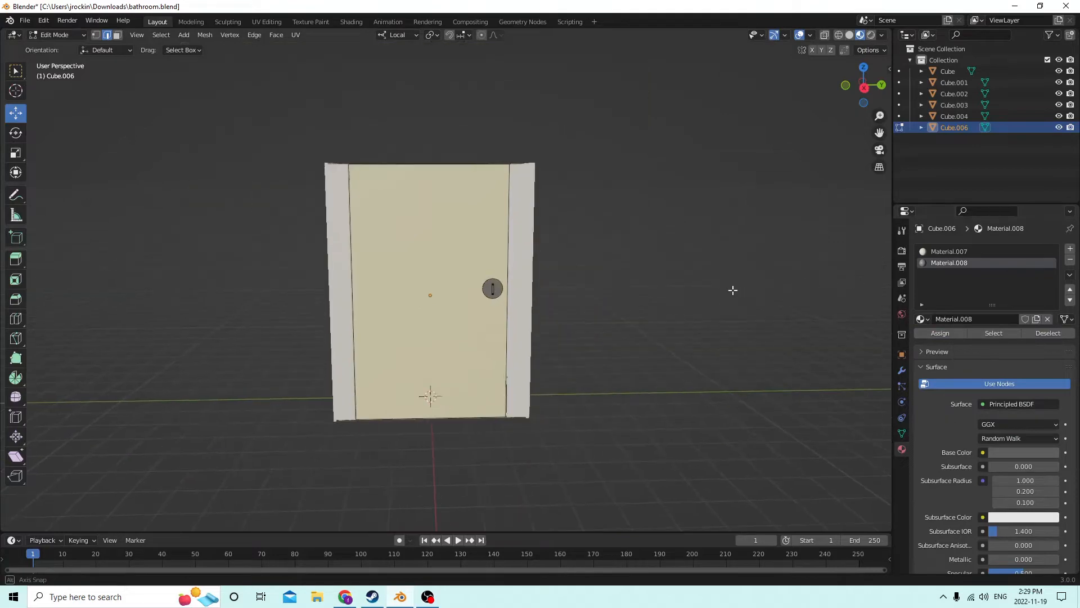
middle_drag(720, 295, 731, 349)
key(Tab)
scroll(748, 320, down, 3)
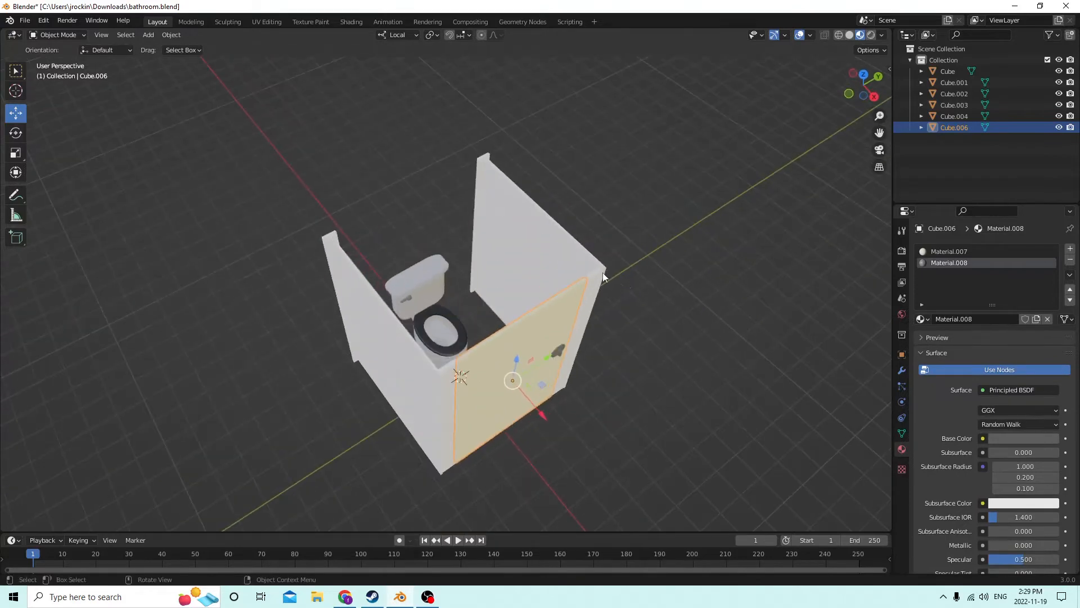
shift+click(492, 264)
shift+click(409, 359)
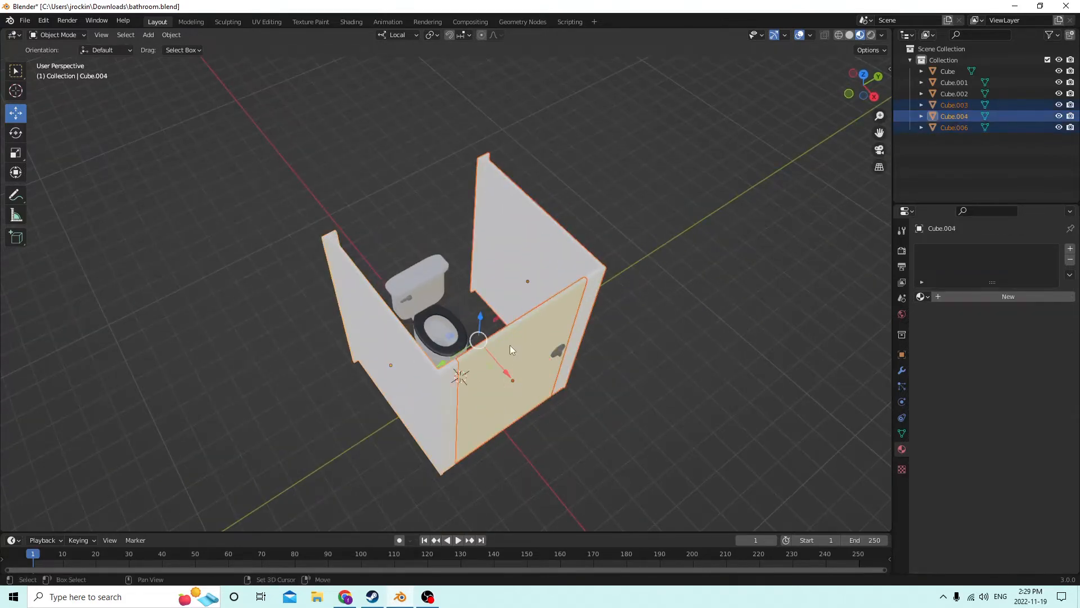
shift+click(533, 353)
middle_drag(545, 298, 500, 278)
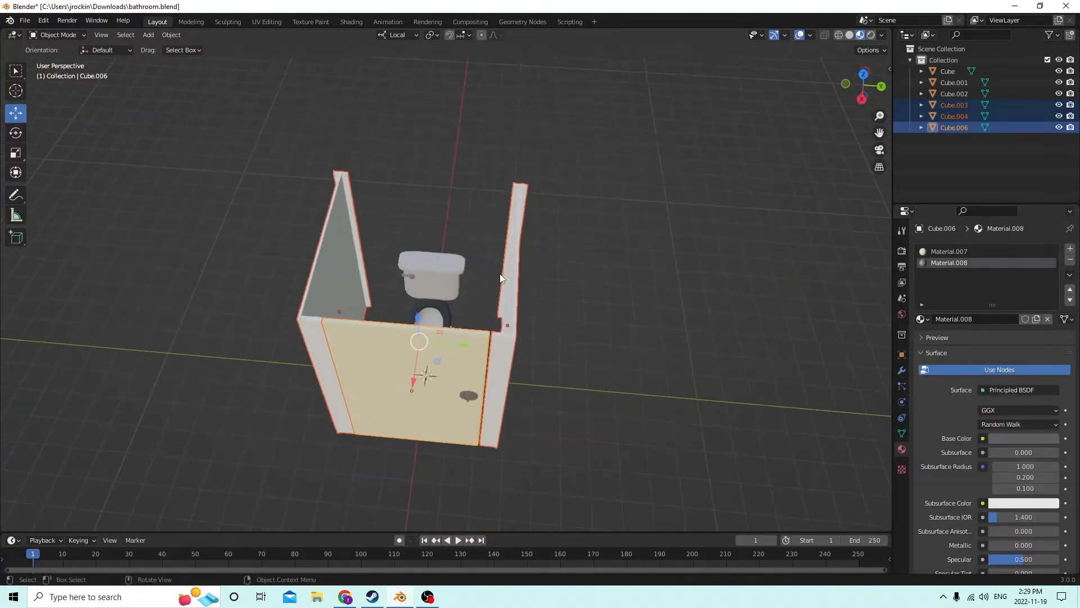
shift+click(417, 314)
middle_drag(435, 295, 352, 240)
scroll(353, 241, down, 1)
drag(457, 324, 329, 242)
key(ctrl+z)
middle_drag(329, 242, 549, 310)
click(448, 279)
click(495, 297)
shift+click(393, 303)
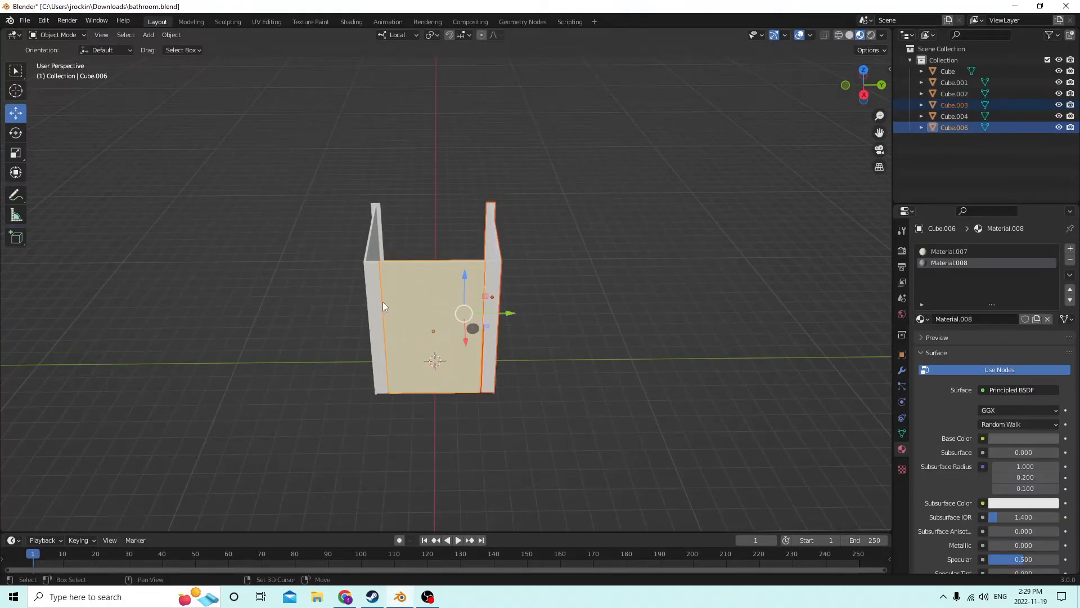
shift+click(370, 301)
scroll(473, 307, down, 2)
drag(392, 303, 322, 293)
key(ctrl+z)
Step: Join the toilet, both side walls and the door into one object, with the door as the active object
scroll(406, 283, up, 2)
middle_drag(406, 282, 480, 178)
middle_drag(567, 248, 551, 397)
scroll(491, 322, up, 2)
click(433, 317)
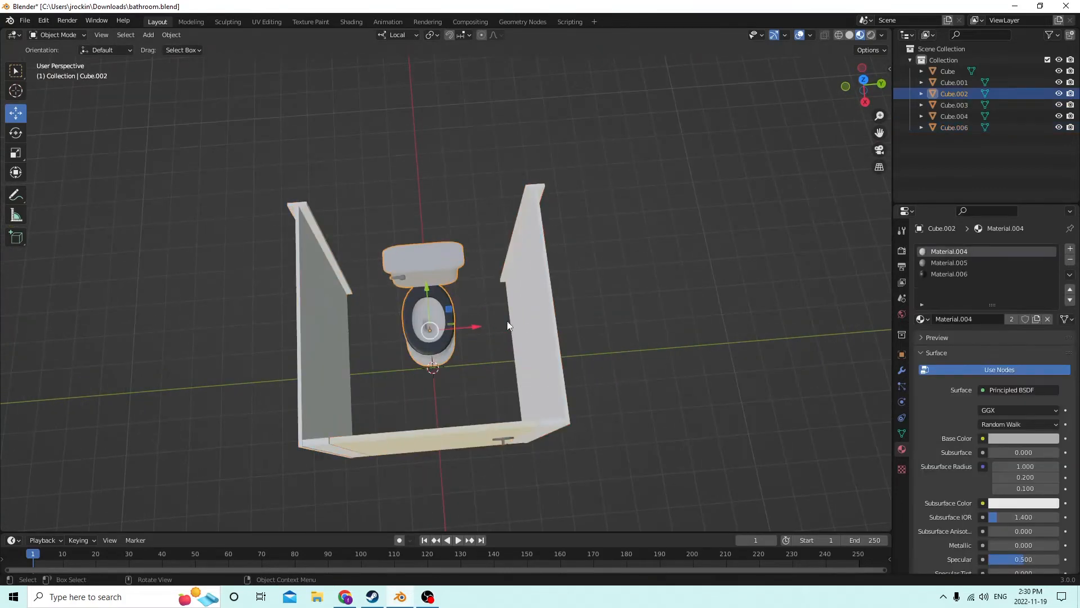
shift+click(519, 322)
shift+click(329, 322)
shift+click(447, 438)
key(ctrl+j)
Step: Move the joined stall about 0.059 m in the negative Y direction, clear of the world origin
middle_drag(446, 437, 423, 334)
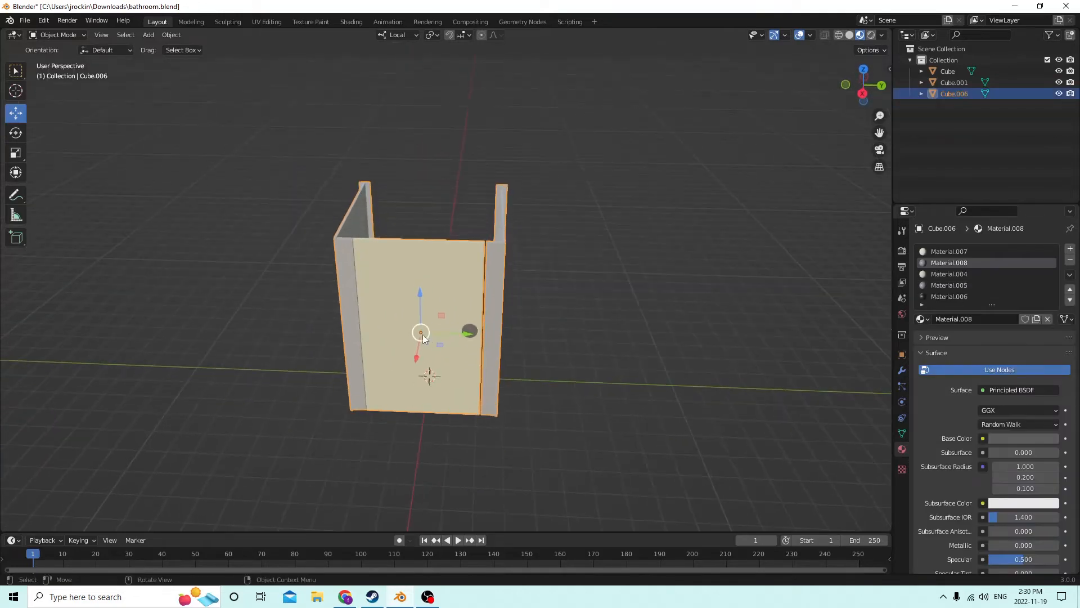
drag(478, 334, 461, 334)
middle_drag(462, 334, 197, 289)
drag(265, 308, 161, 303)
mouse_move(170, 256)
middle_down()
mouse_move(231, 210)
mouse_move(224, 235)
mouse_move(187, 262)
middle_up()
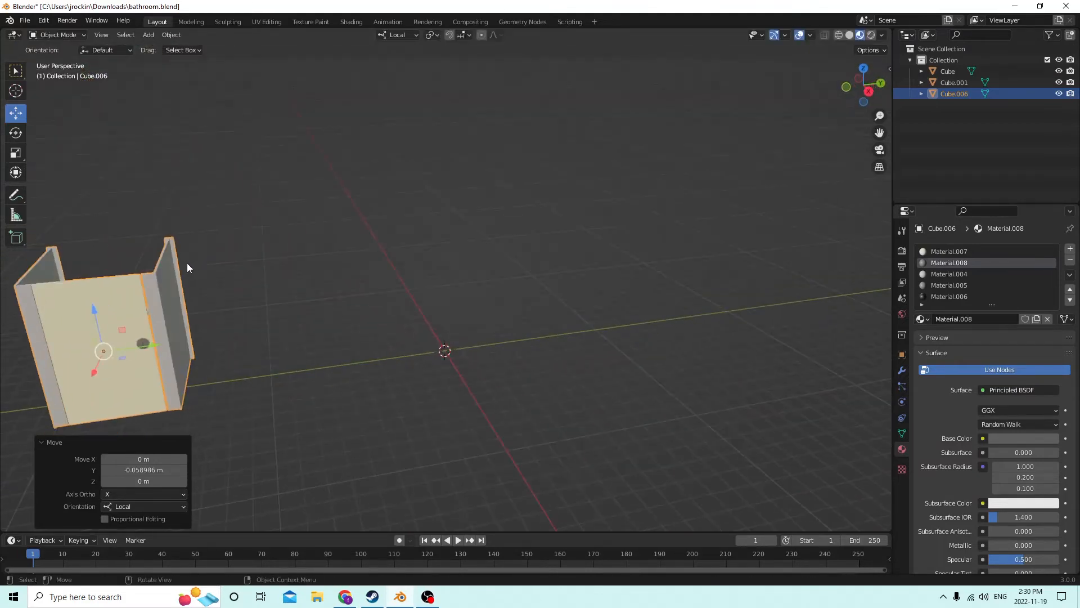
middle_drag(254, 244, 397, 343)
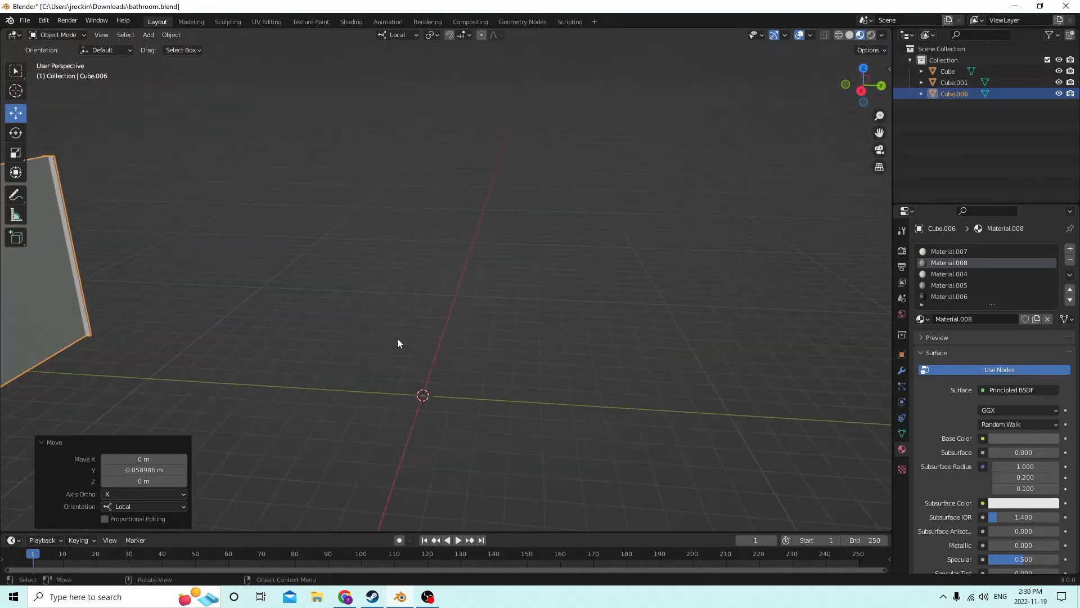
middle_drag(836, 310, 776, 264)
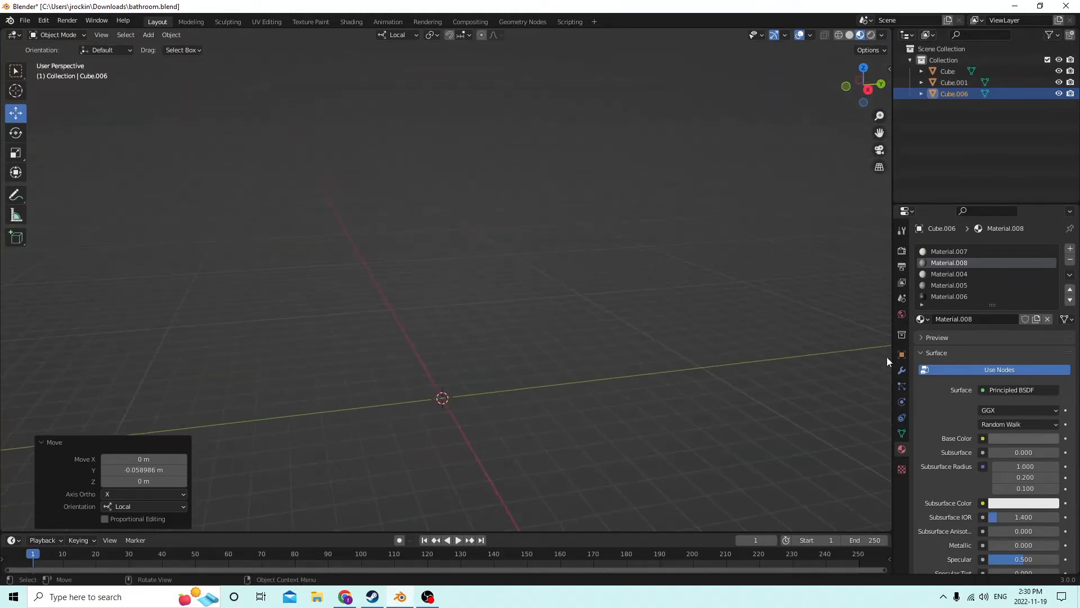
Step: Add a 0.02 m cube at the world origin and raise it along the Z axis above the floor grid
click(902, 370)
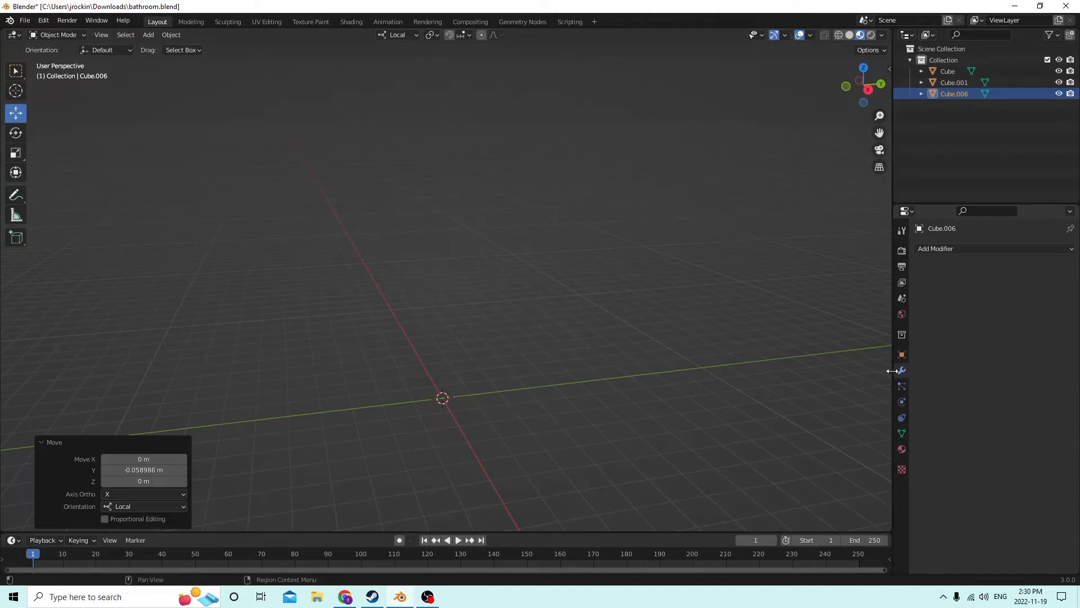
middle_drag(684, 306, 622, 274)
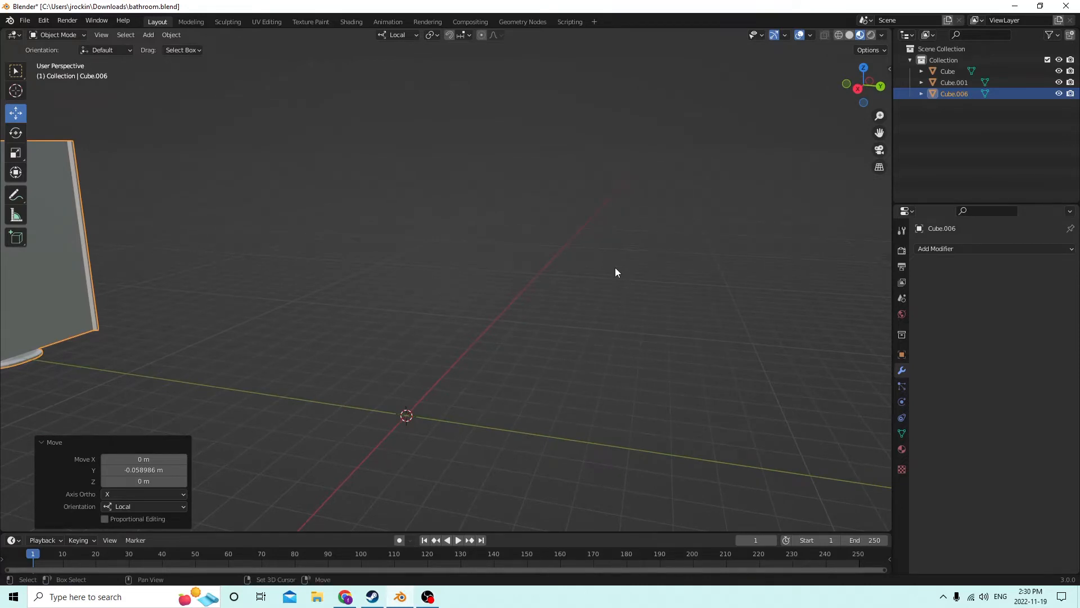
key(shift+a)
mouse_move(615, 269)
click(692, 286)
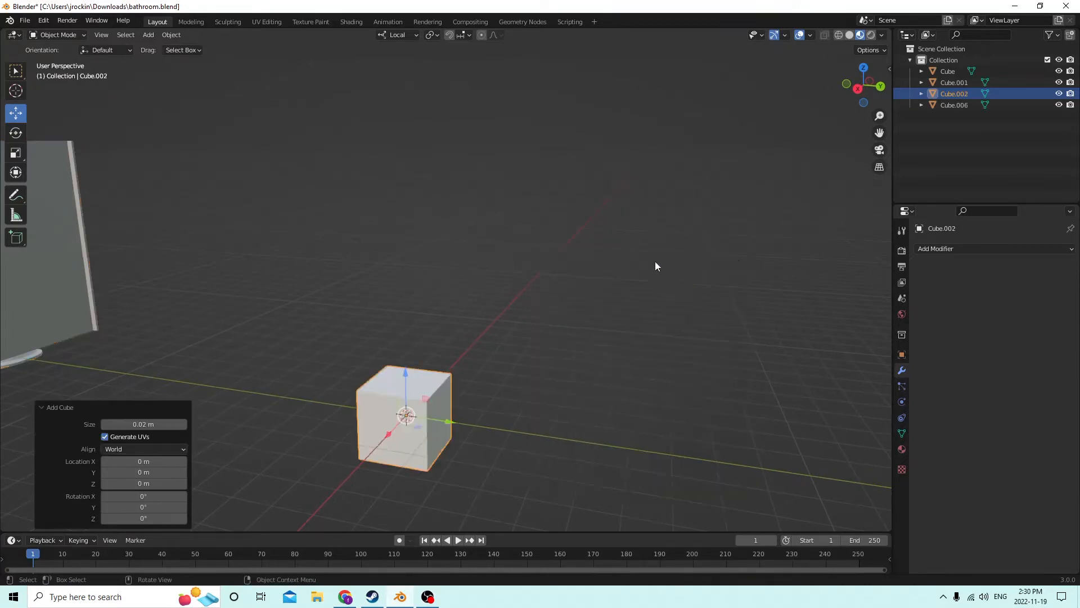
middle_drag(656, 265, 551, 265)
drag(390, 363, 426, 235)
middle_drag(449, 250, 242, 245)
scroll(495, 260, down, 2)
click(227, 239)
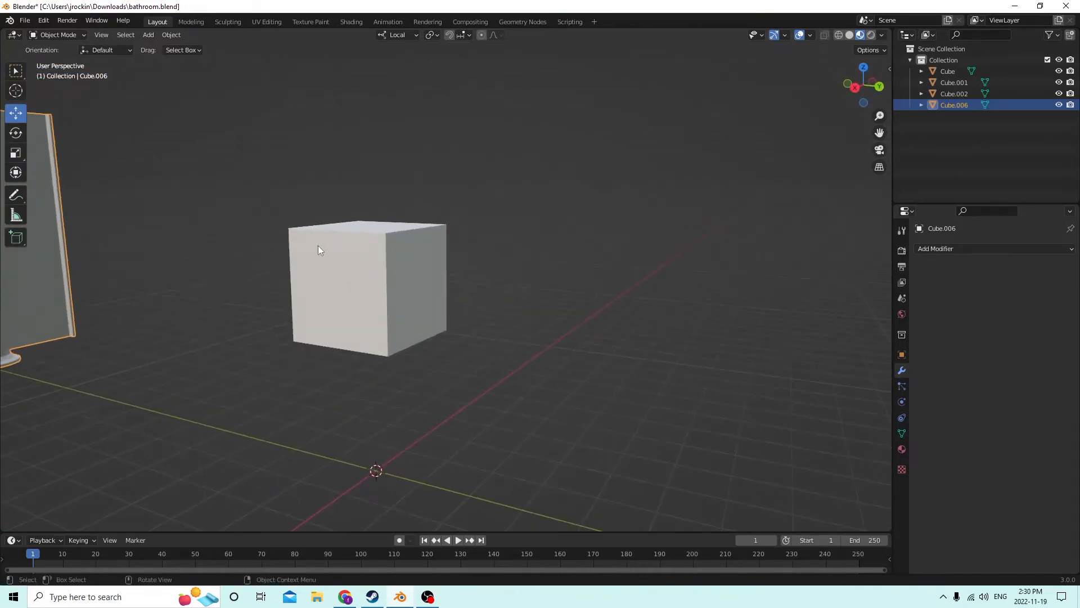
key(Tab)
middle_drag(319, 245, 444, 234)
key(Tab)
Step: Scale the new cube taller along the Z axis and wider along the Y axis
click(390, 262)
click(15, 153)
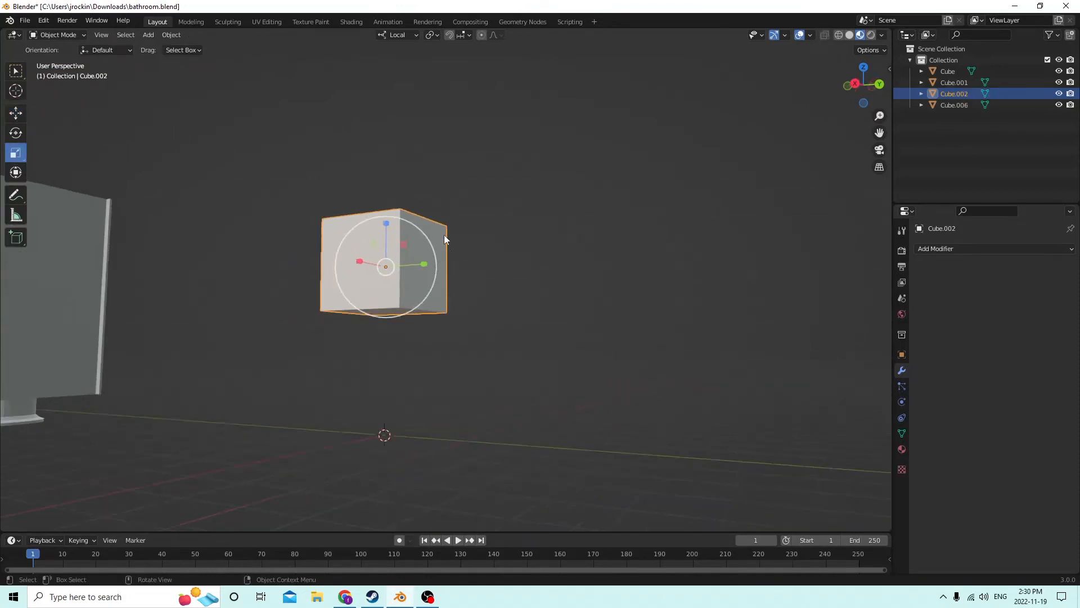
middle_drag(464, 275, 409, 250)
drag(390, 233, 377, 140)
drag(434, 277, 480, 283)
Step: Taper the tall box by scaling its bottom face to 0.690 along the Y axis in Edit Mode
middle_drag(480, 282, 482, 172)
key(Tab)
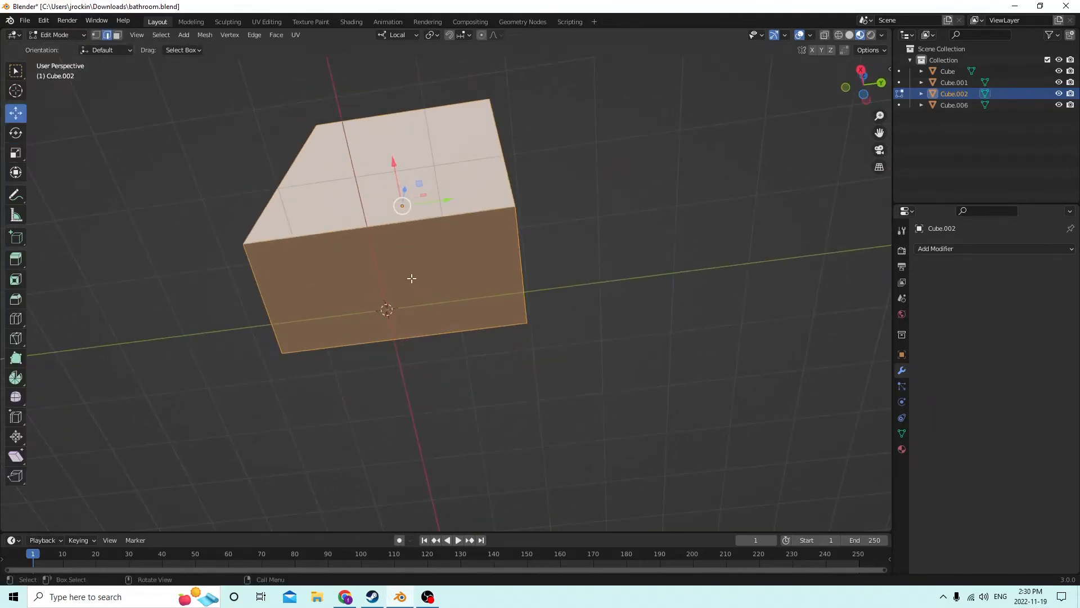
key(alt+a)
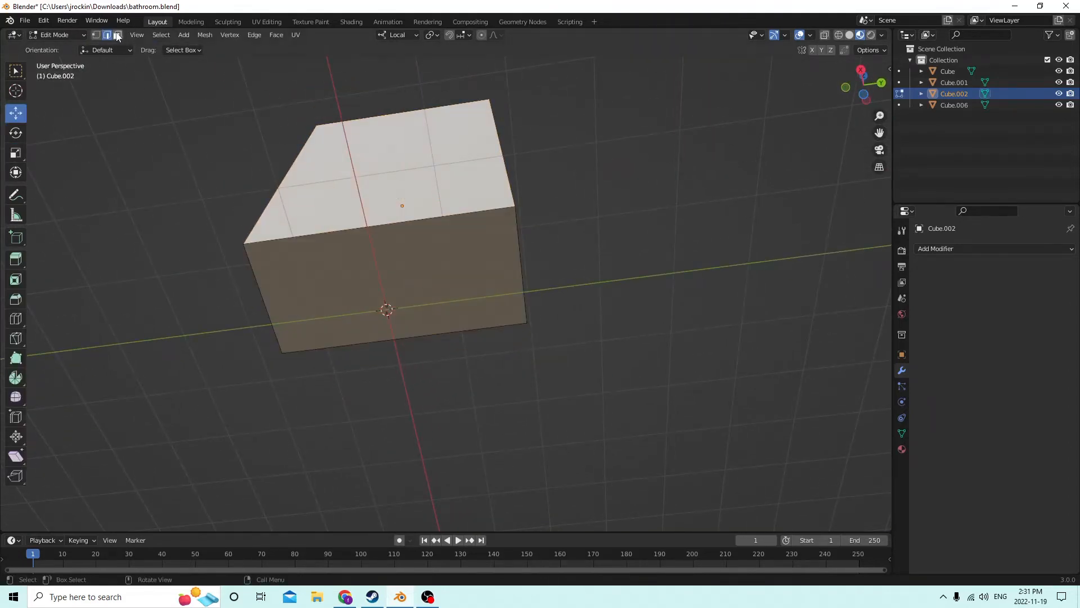
click(342, 236)
middle_drag(357, 246, 389, 293)
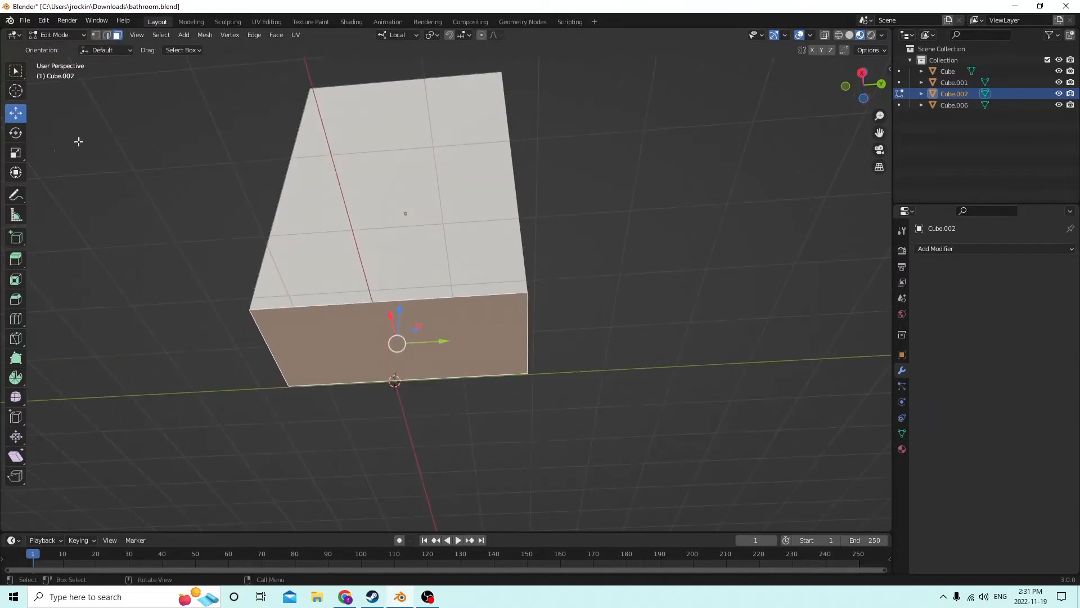
click(13, 155)
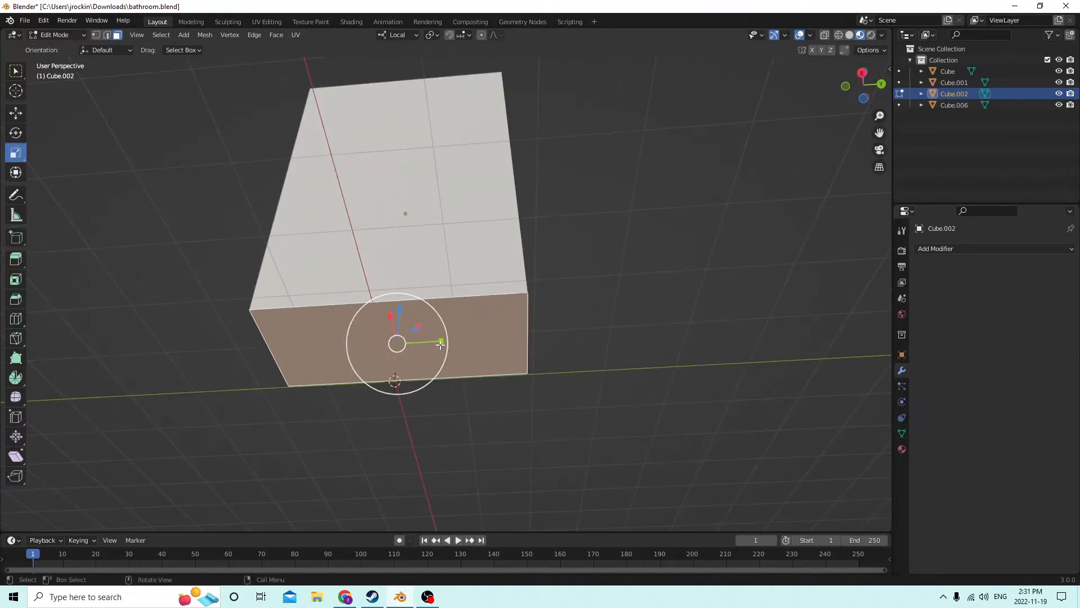
drag(429, 341, 420, 350)
middle_drag(421, 350, 394, 175)
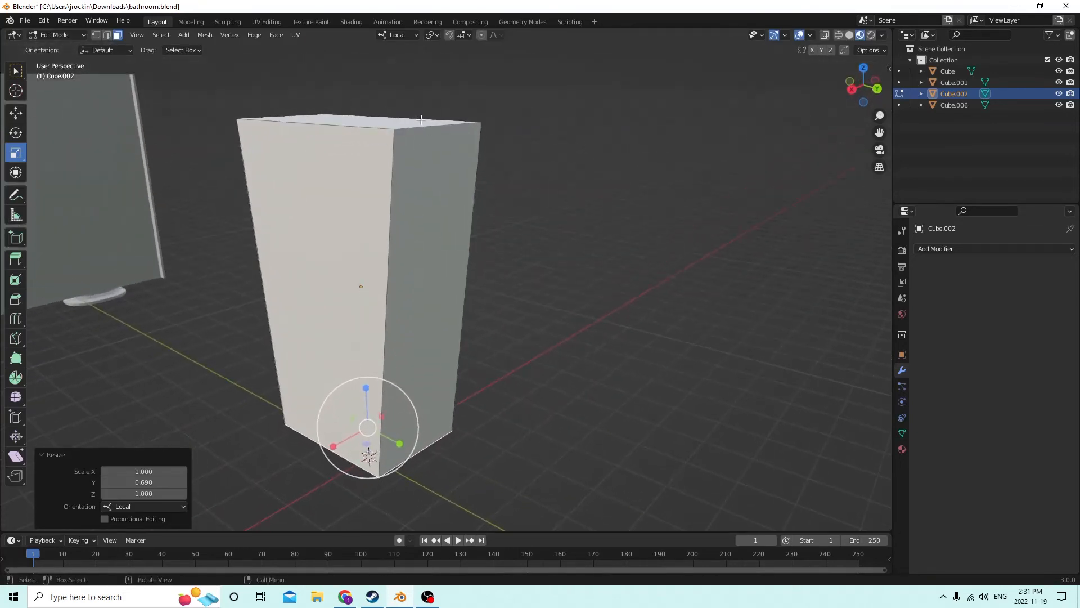
click(440, 123)
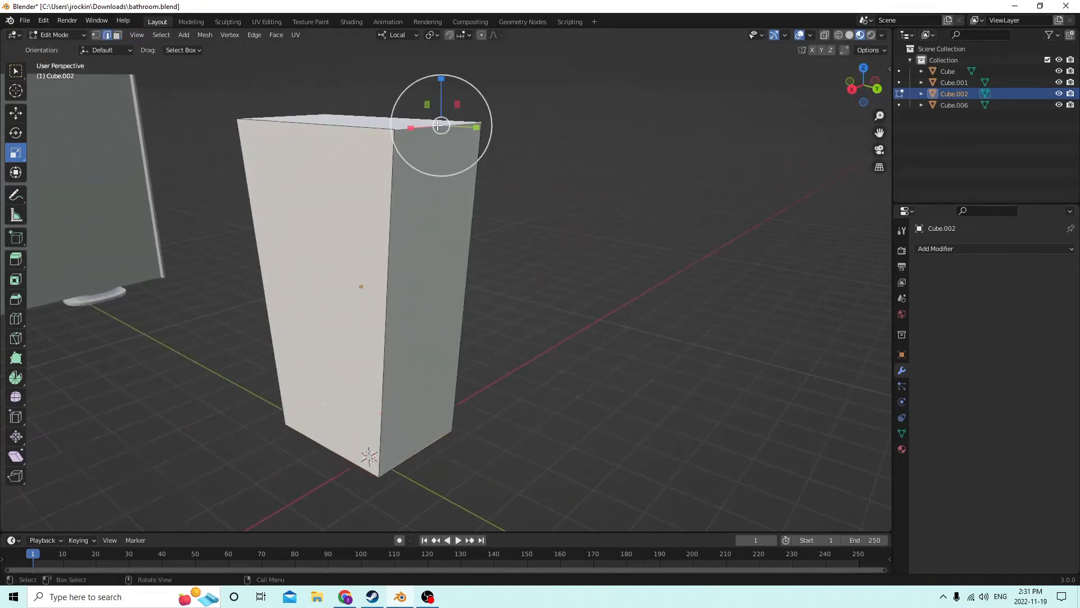
middle_drag(440, 124, 423, 164)
key(Tab)
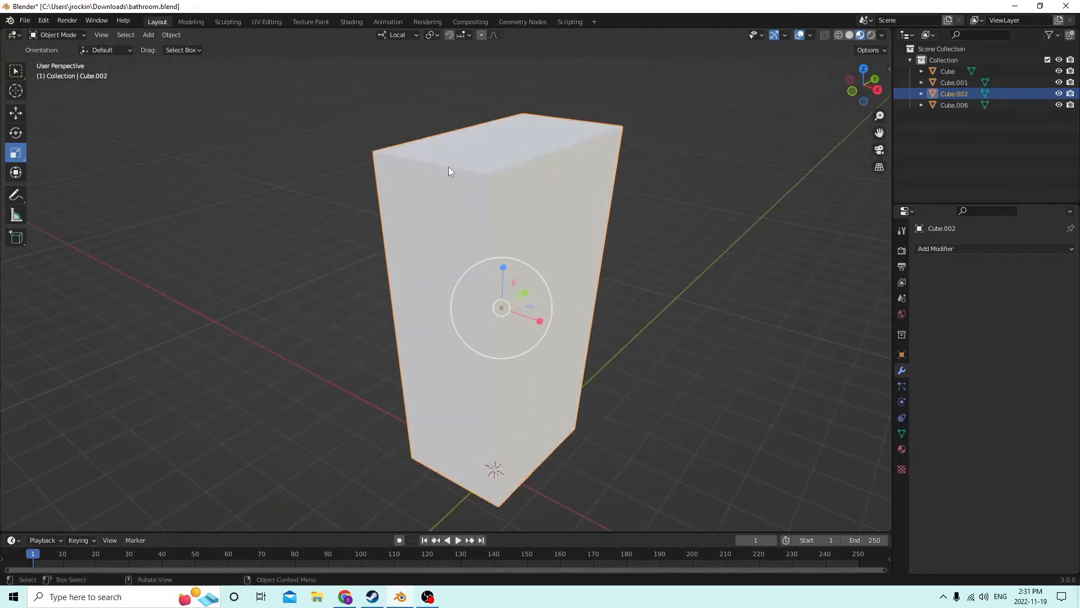
Step: Round the tapered box's four long front-to-back edges with a 6-segment bevel about 0.0019 m wide
middle_drag(448, 166, 399, 240)
key(Tab)
shift+click(373, 354)
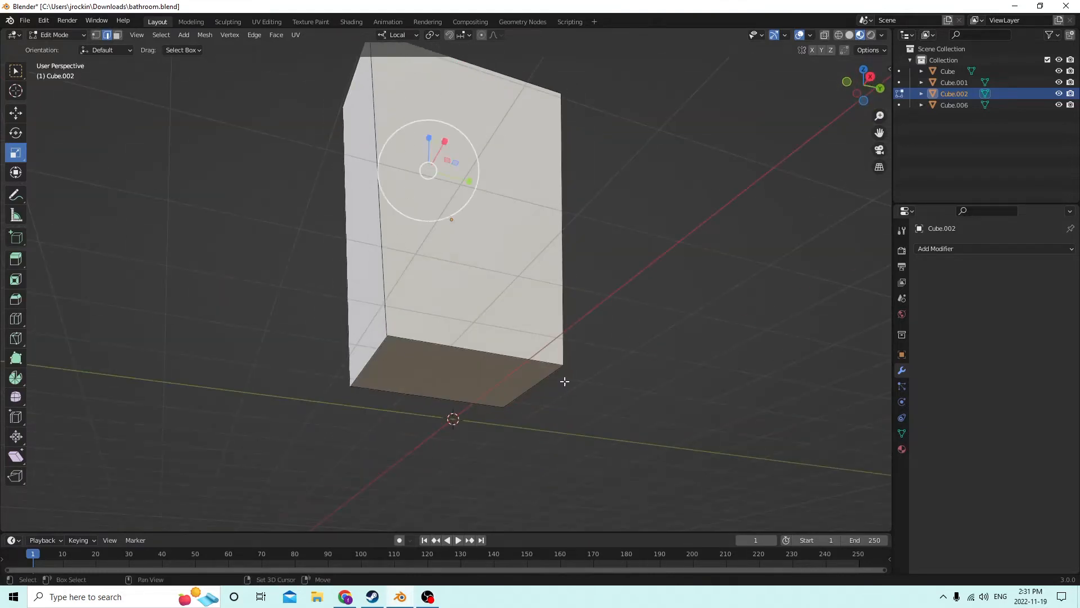
shift+click(545, 376)
middle_drag(598, 298, 565, 323)
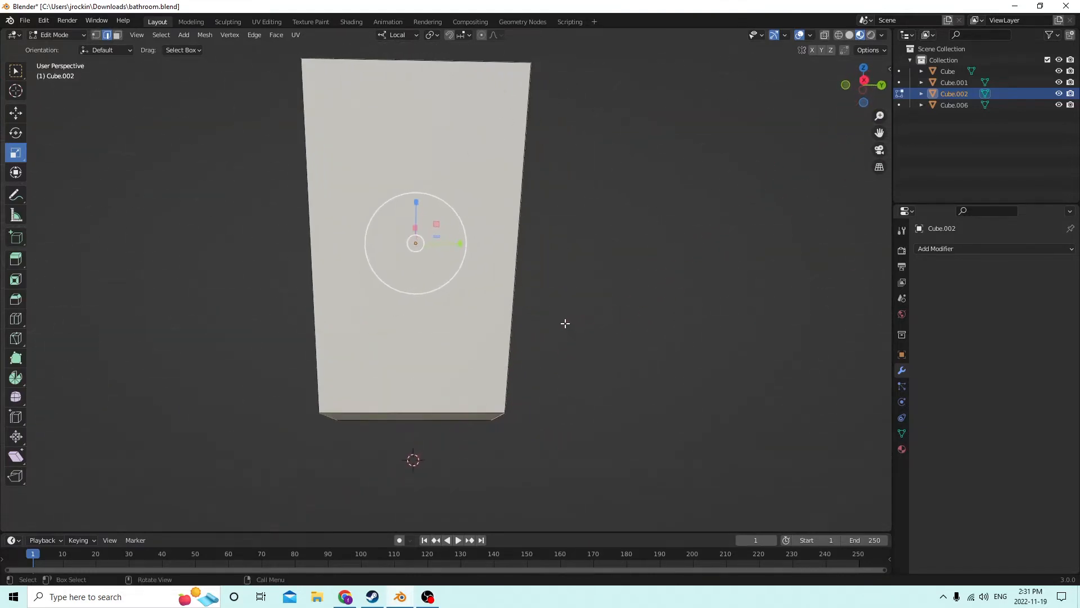
key(ctrl+b)
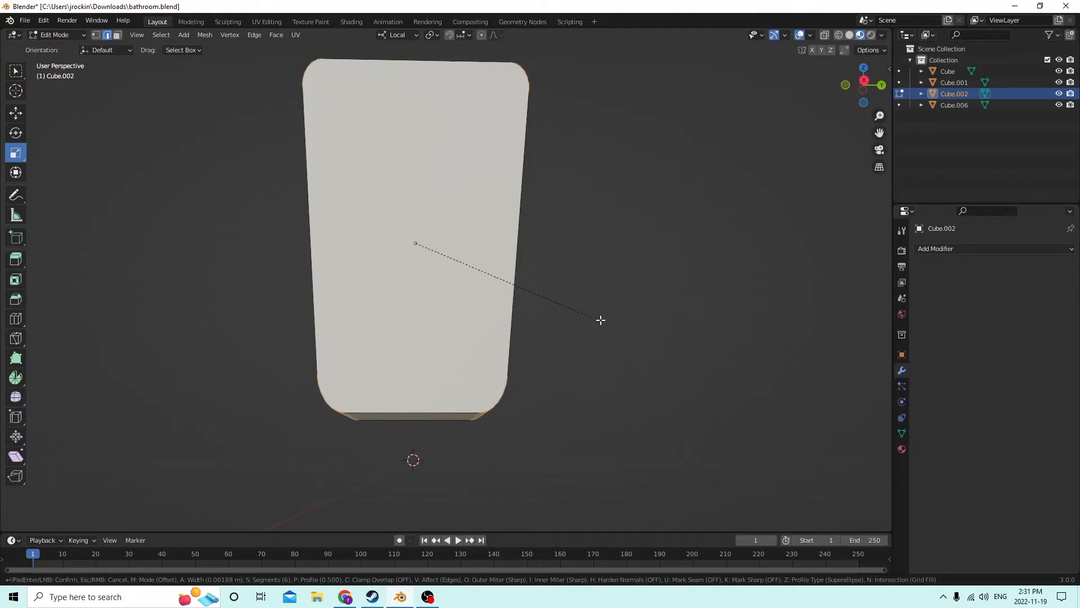
click(613, 320)
Step: Bevel the complete outline of the box's front face with 6 segments and a width of about 0.0017 m
middle_drag(612, 318, 477, 298)
click(556, 282)
click(424, 302)
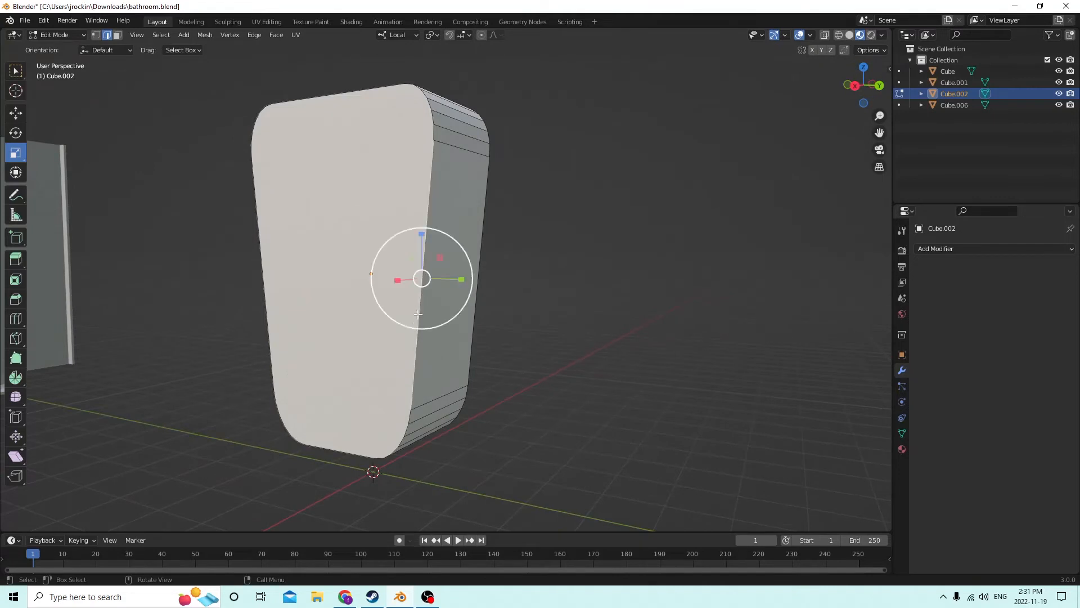
ctrl+click(322, 448)
ctrl+click(265, 318)
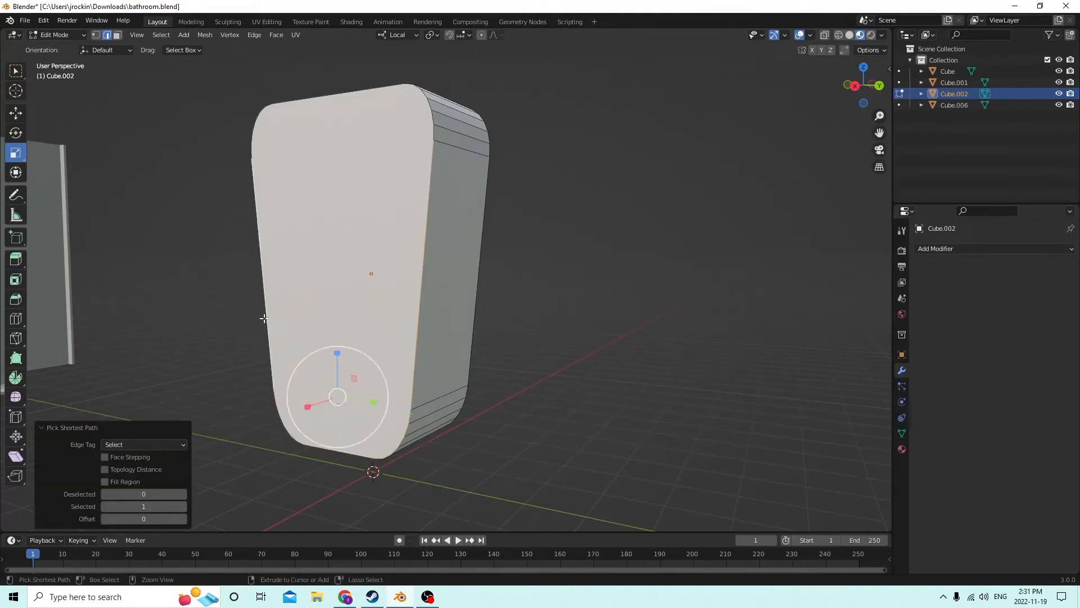
ctrl+click(309, 97)
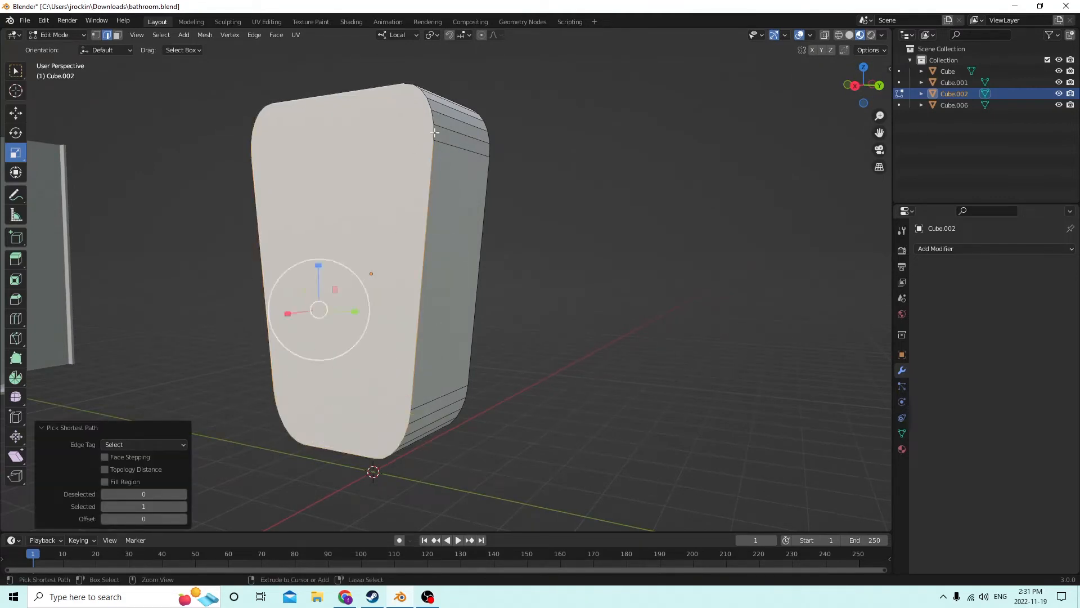
middle_drag(435, 132, 532, 197)
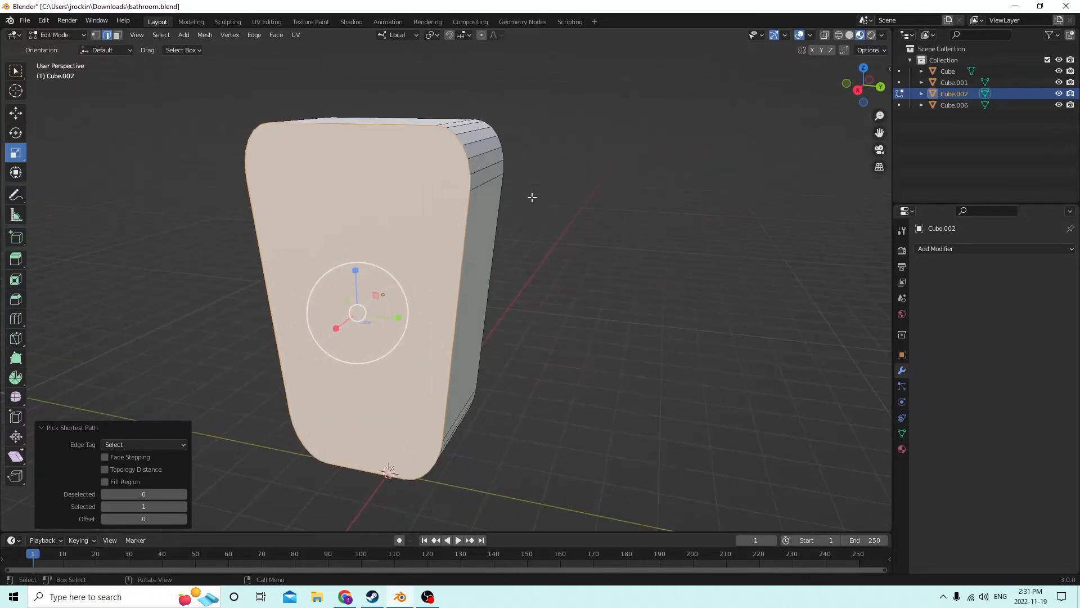
key(ctrl+b)
scroll(659, 264, up, 5)
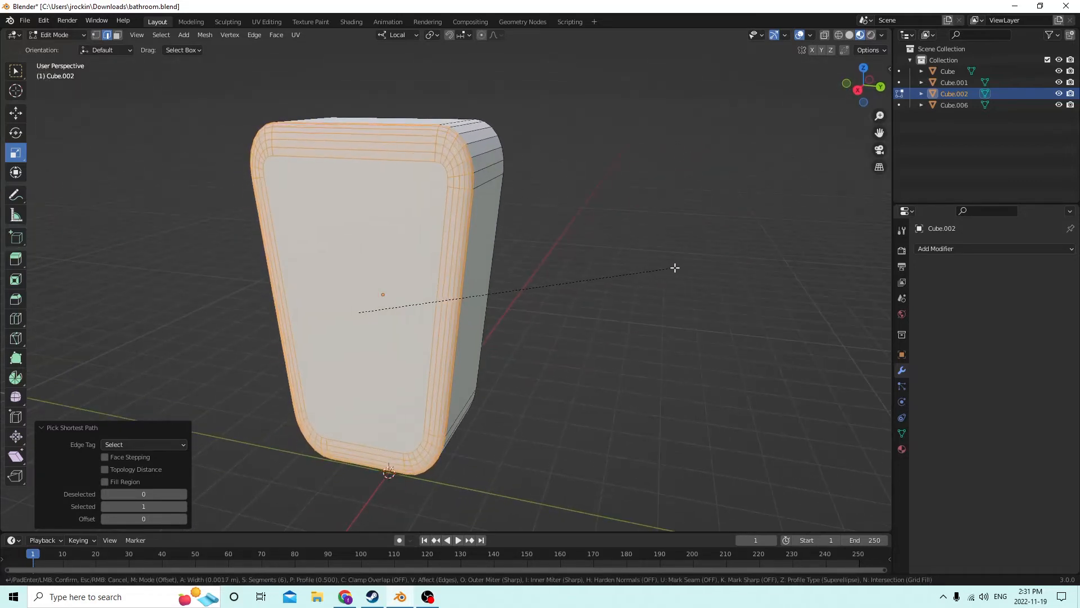
click(675, 268)
Step: Duplicate the rounded box in place and scale the copy uniformly to 0.850
middle_drag(675, 268, 404, 209)
key(Tab)
key(shift+d)
right_click(504, 197)
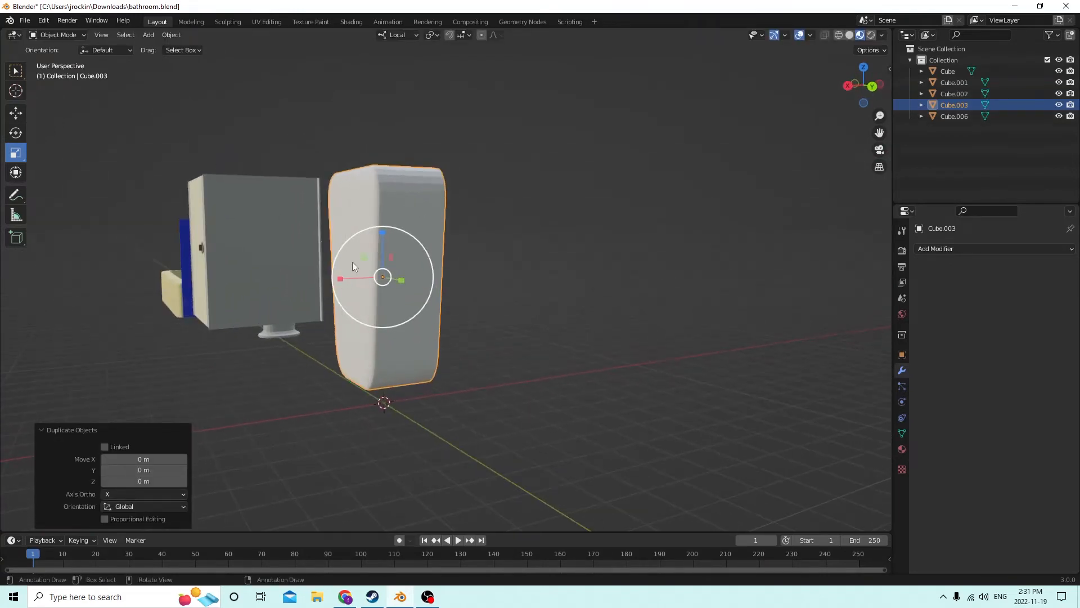
middle_drag(352, 262, 468, 229)
click(20, 113)
key(g)
click(596, 269)
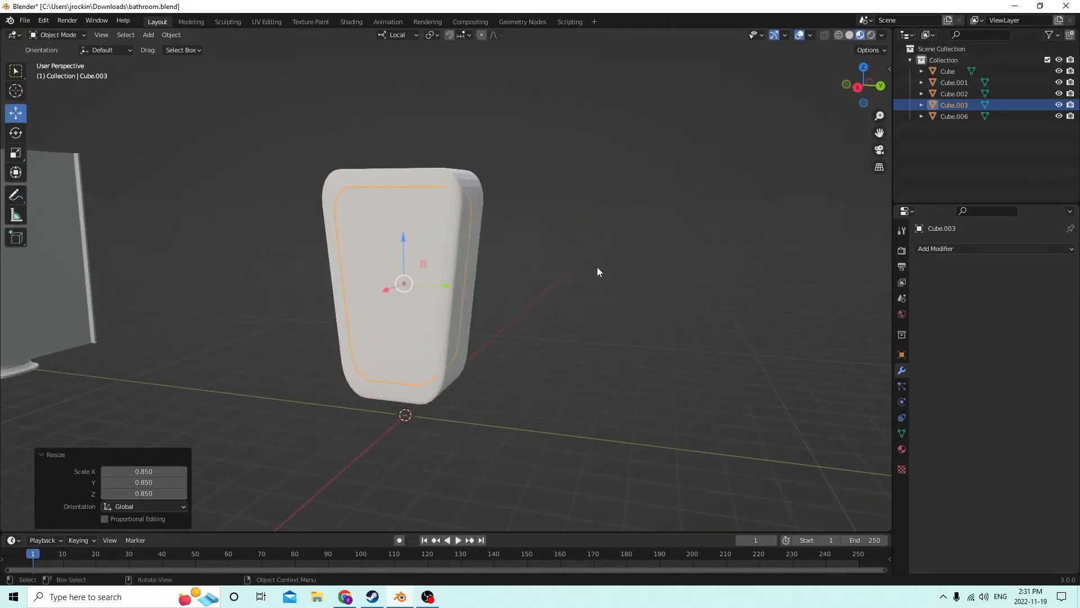
Step: Move the smaller copy about 0.0036 m forward along its local X axis and about 0.0022 m up along Z
middle_drag(596, 269, 350, 273)
drag(338, 286, 340, 285)
middle_drag(340, 286, 349, 226)
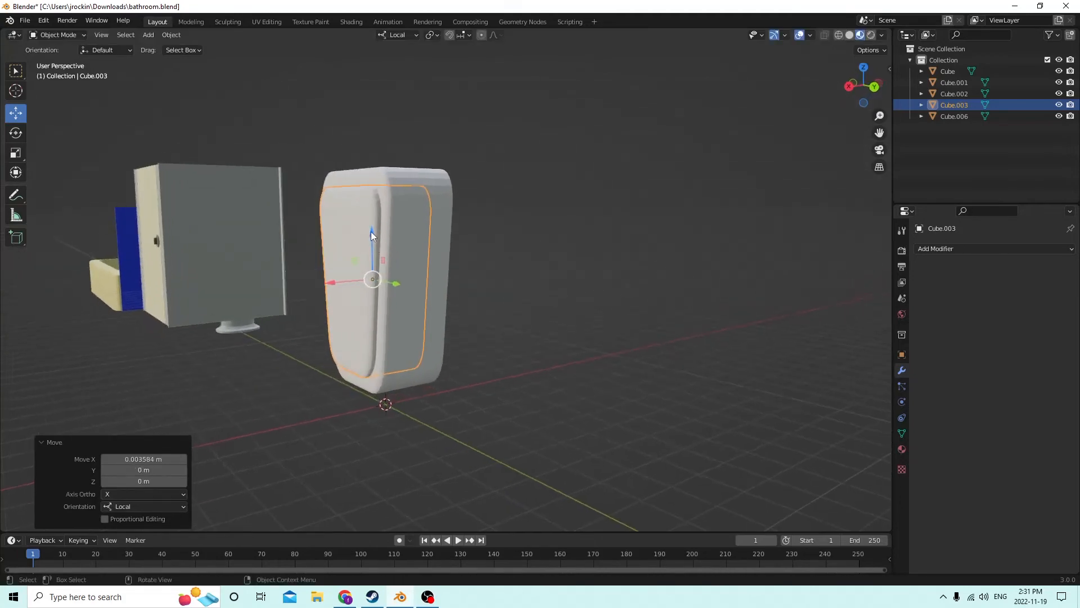
drag(371, 231, 374, 222)
middle_drag(373, 222, 336, 221)
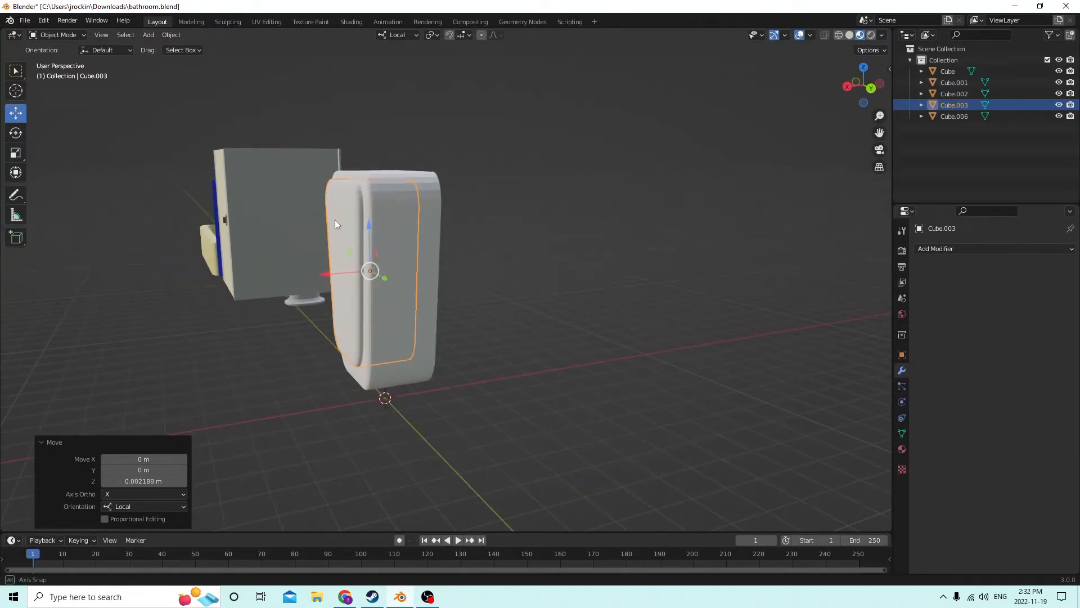
Step: Try to enlarge the smaller copy's front face by scaling it to 1.328 in Edit Mode
middle_drag(335, 220, 614, 242)
key(Tab)
scroll(614, 242, up, 1)
click(471, 265)
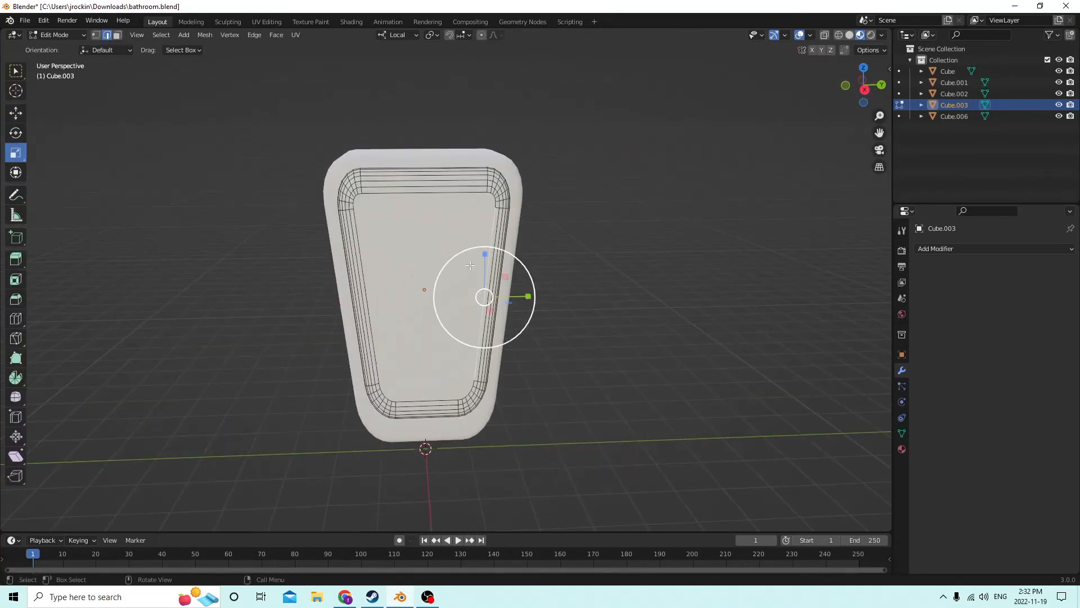
click(118, 35)
click(480, 274)
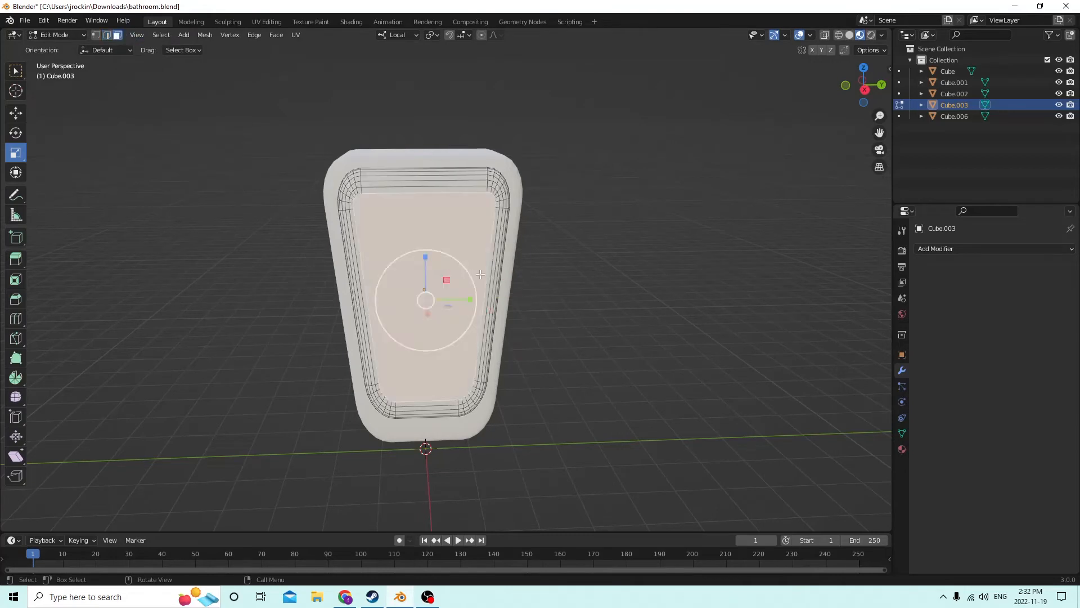
key(s)
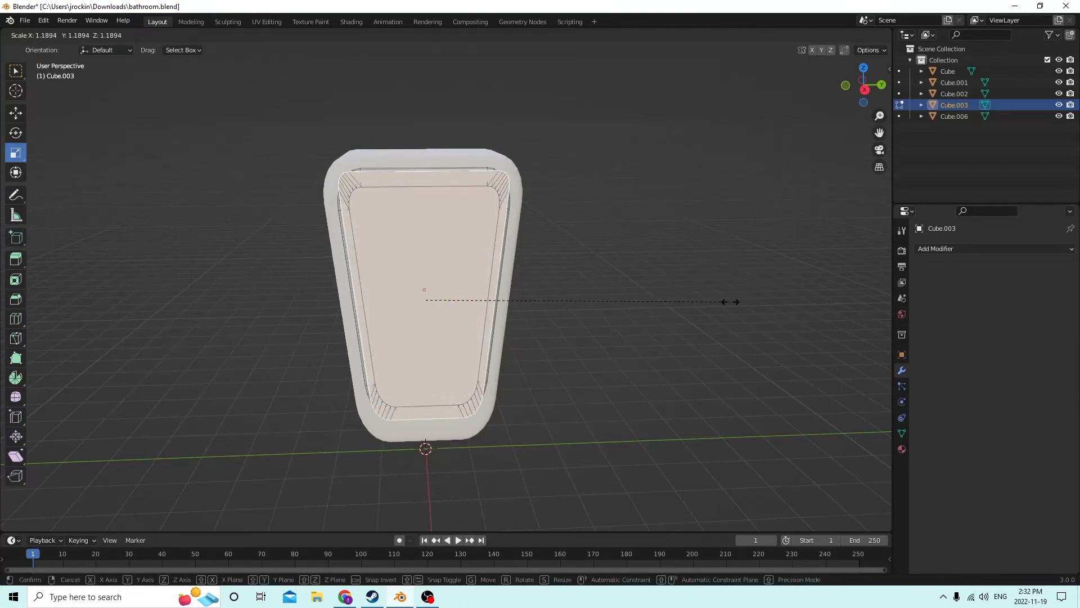
click(762, 300)
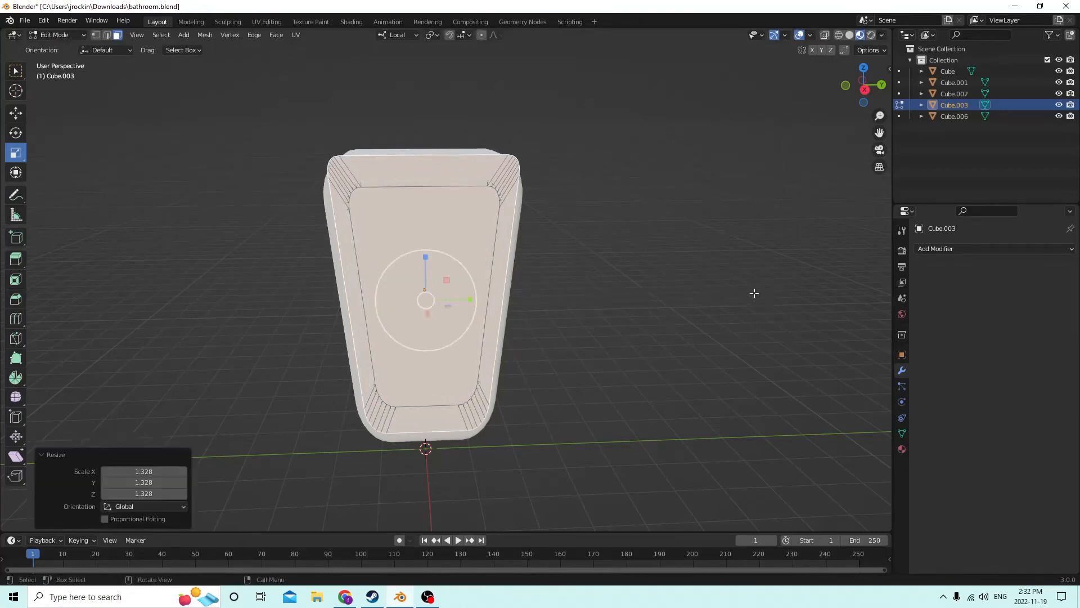
Step: Undo the enlargement of the copy's front face and return to Object Mode
middle_drag(755, 292, 641, 325)
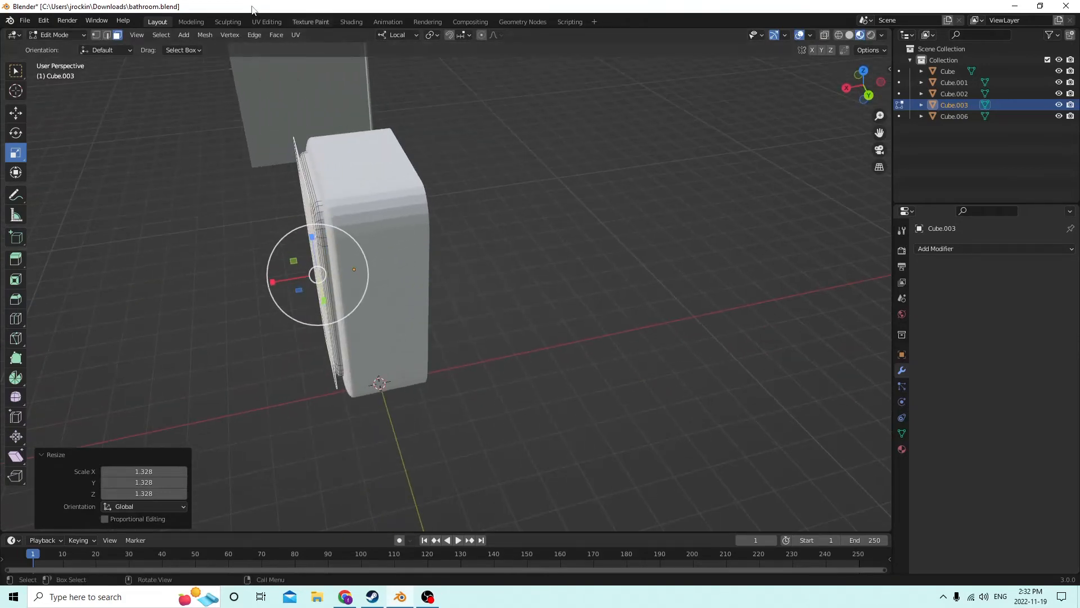
click(44, 22)
click(60, 36)
middle_drag(246, 117, 439, 124)
middle_drag(550, 163, 503, 184)
key(Tab)
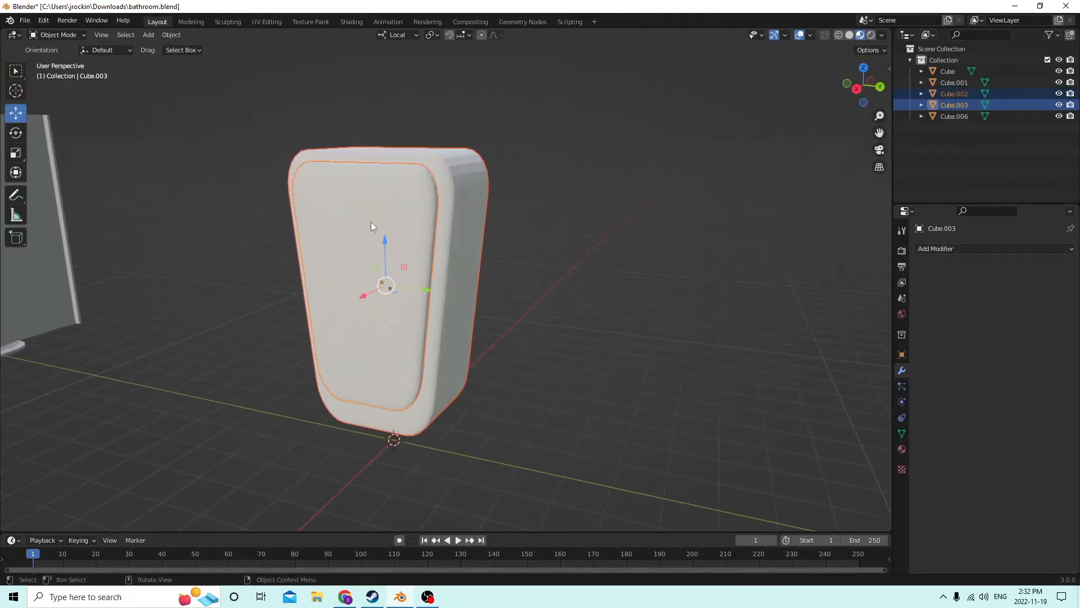
Step: Try to hollow out the tapered body by subtracting the smaller copy with a Bool Tool difference
click(367, 227)
click(390, 242)
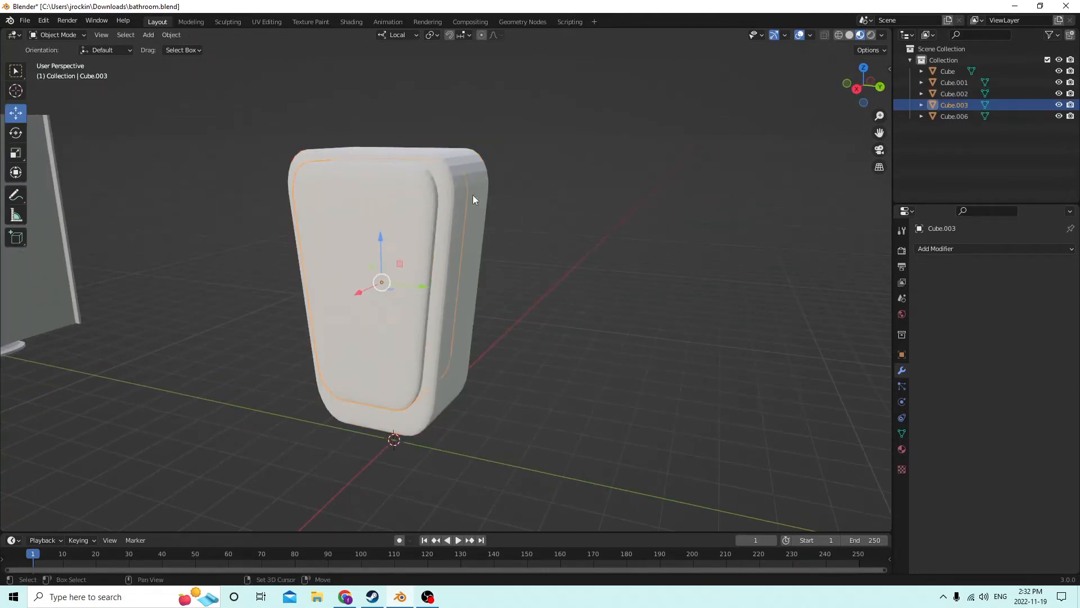
shift+click(471, 194)
middle_drag(462, 193, 393, 194)
click(167, 37)
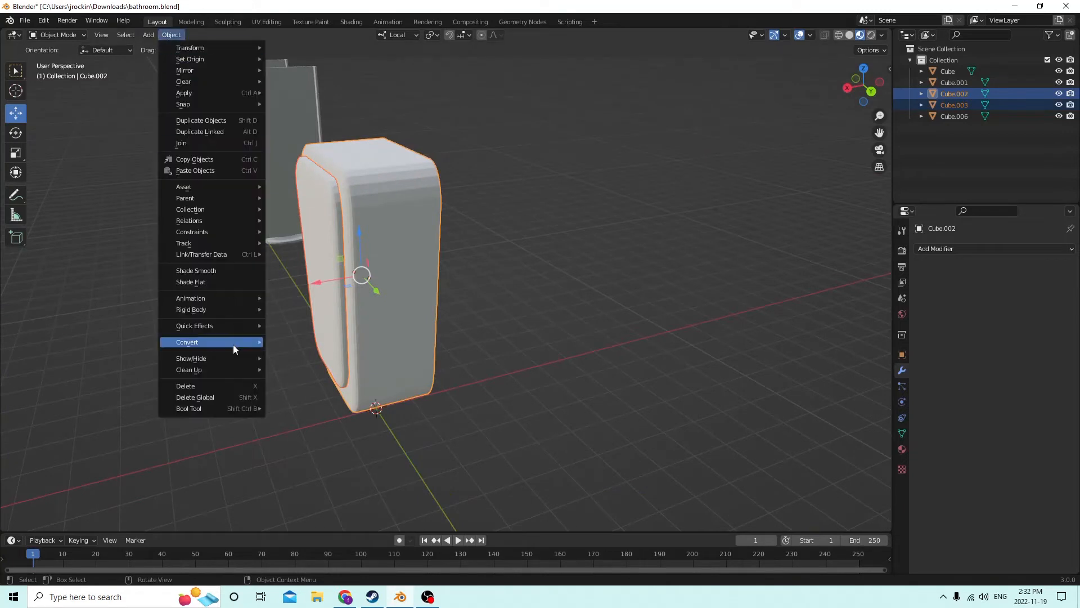
mouse_move(207, 408)
click(295, 420)
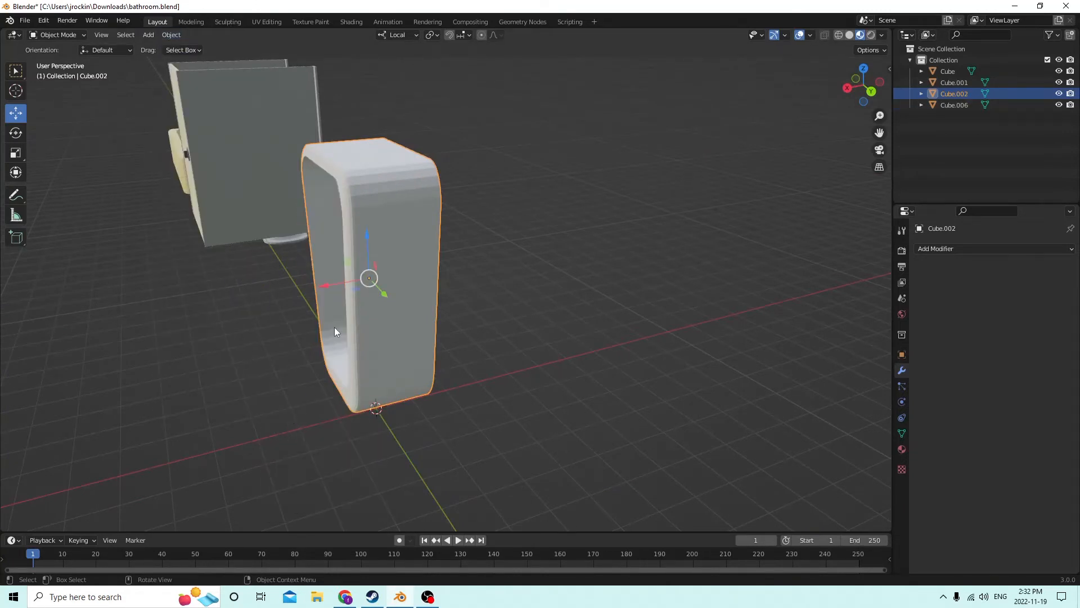
middle_drag(334, 327, 408, 306)
scroll(404, 299, up, 4)
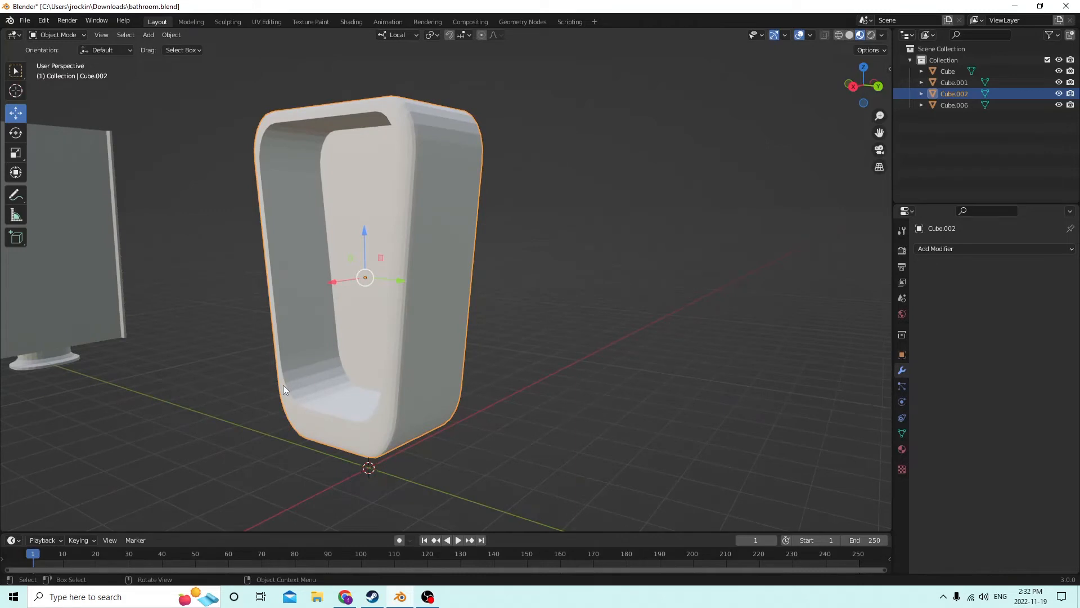
Step: Check the recess mesh in Edit Mode and undo the Boolean cut to restore both solid blocks
middle_drag(282, 385, 242, 162)
key(Tab)
key(Tab)
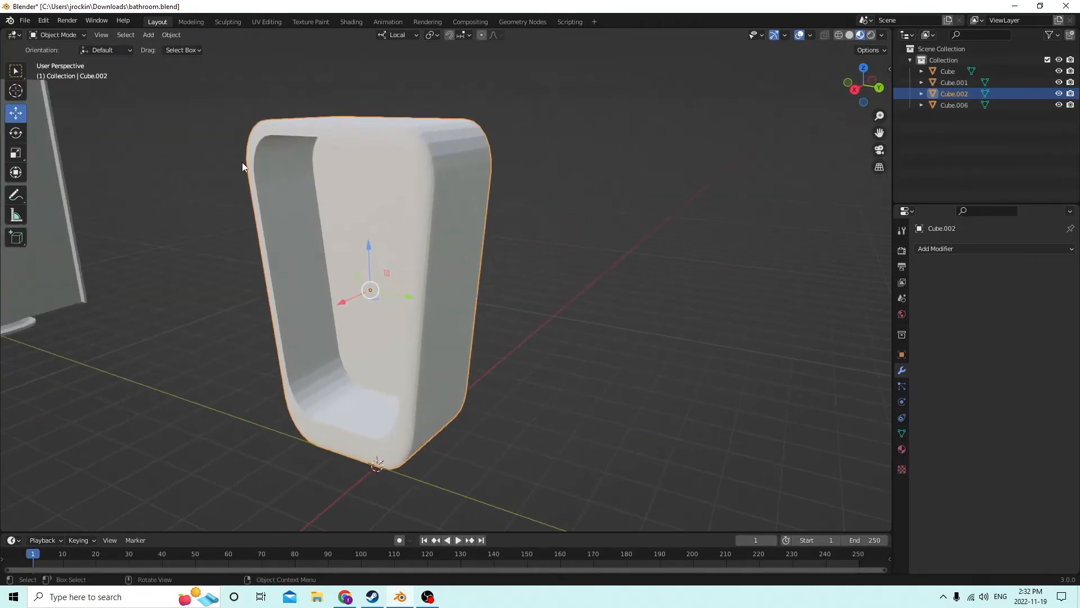
click(52, 23)
click(59, 34)
click(52, 23)
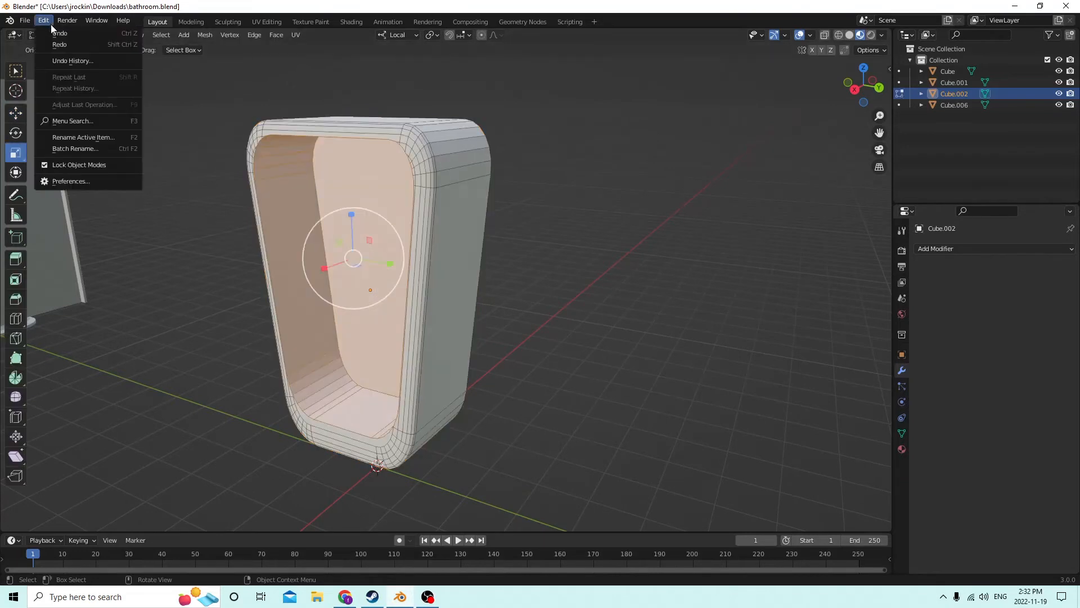
click(59, 33)
click(43, 22)
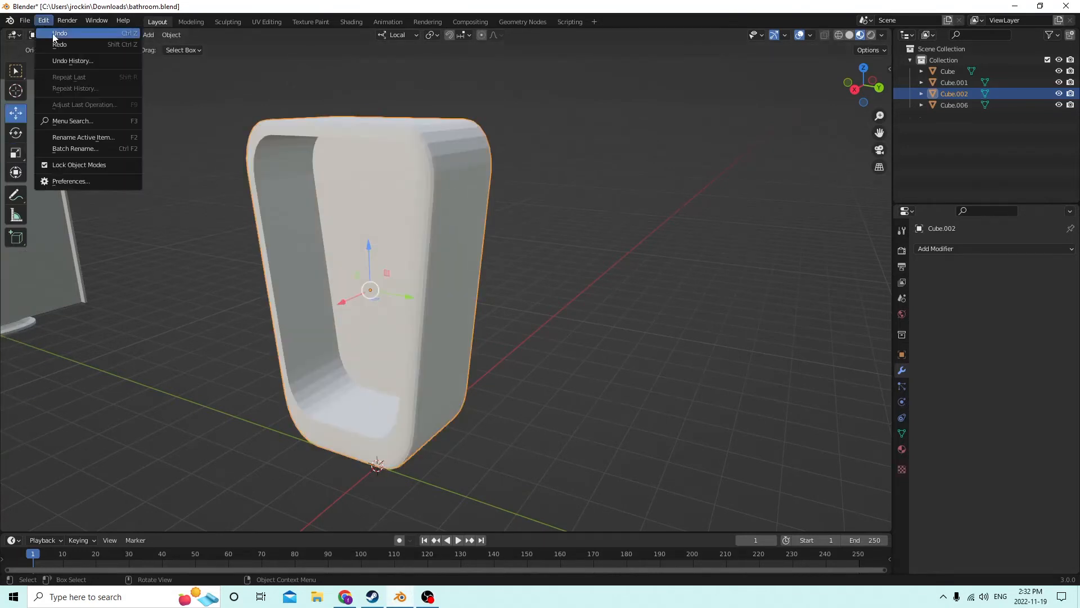
click(56, 33)
Step: Duplicate the body and its inner block together and move the copies about 0.03 m forward along the local X axis
middle_drag(312, 187, 360, 197)
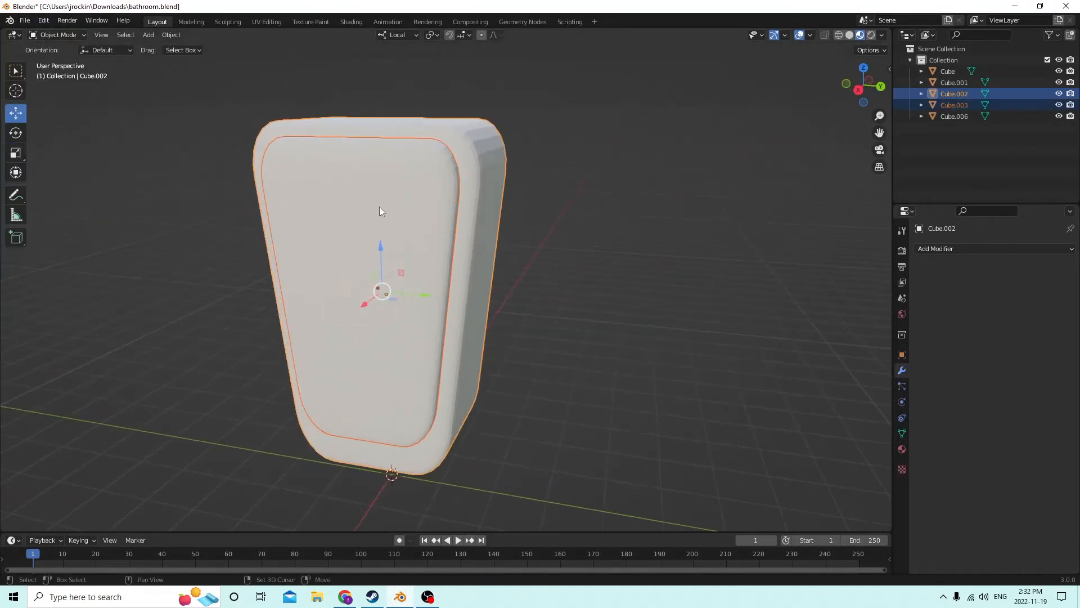
key(shift+d)
right_click(451, 184)
middle_drag(451, 184, 436, 220)
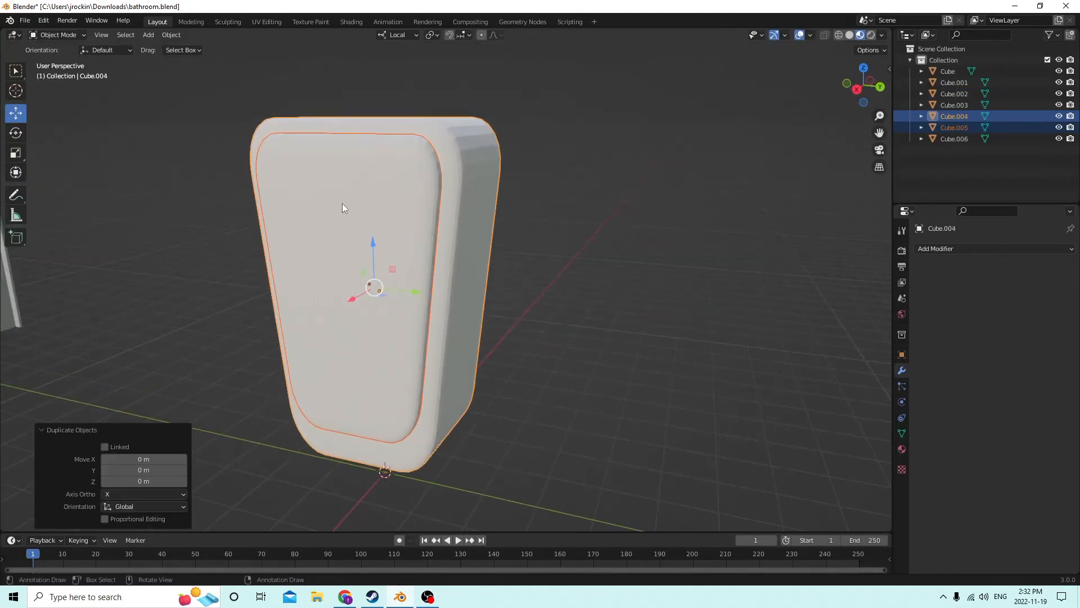
middle_drag(342, 203, 243, 266)
drag(309, 282, 168, 247)
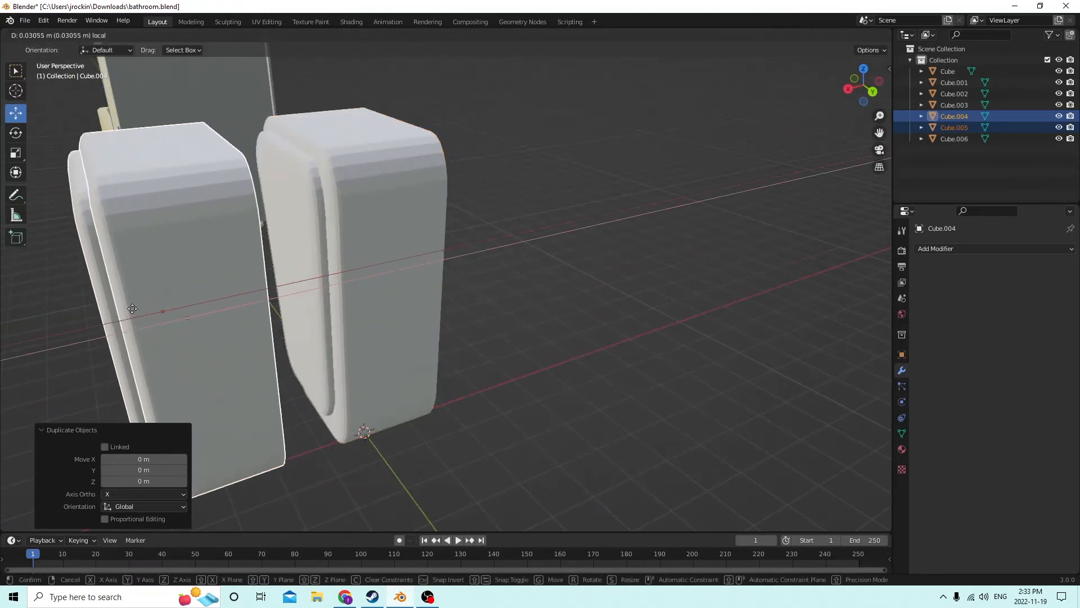
click(167, 247)
Step: Delete the duplicated outer body, keeping only the duplicated inner block in front
click(193, 232)
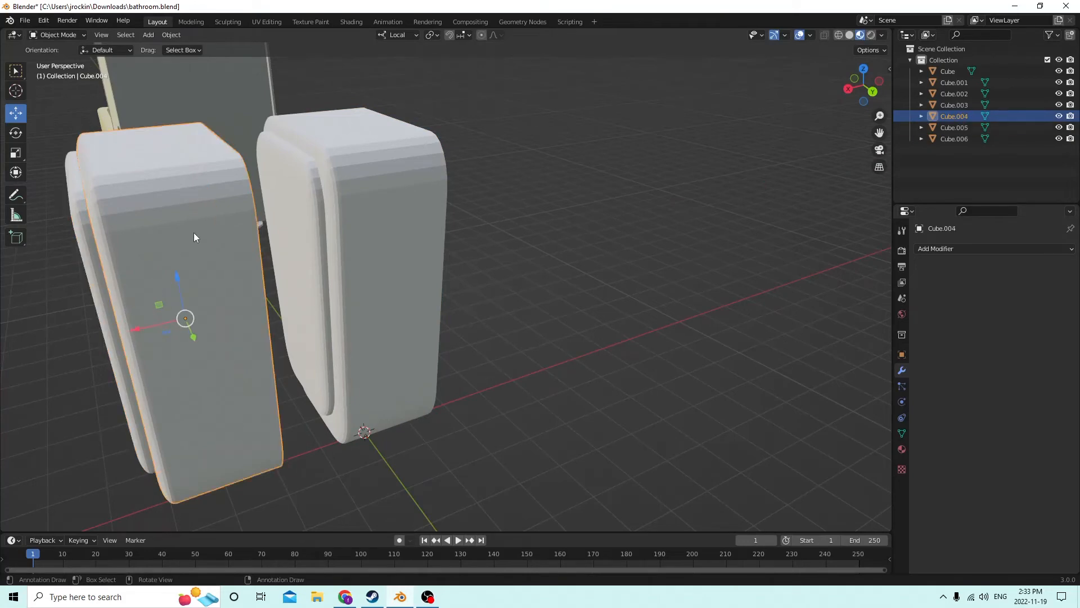
key(Delete)
middle_drag(194, 232, 228, 241)
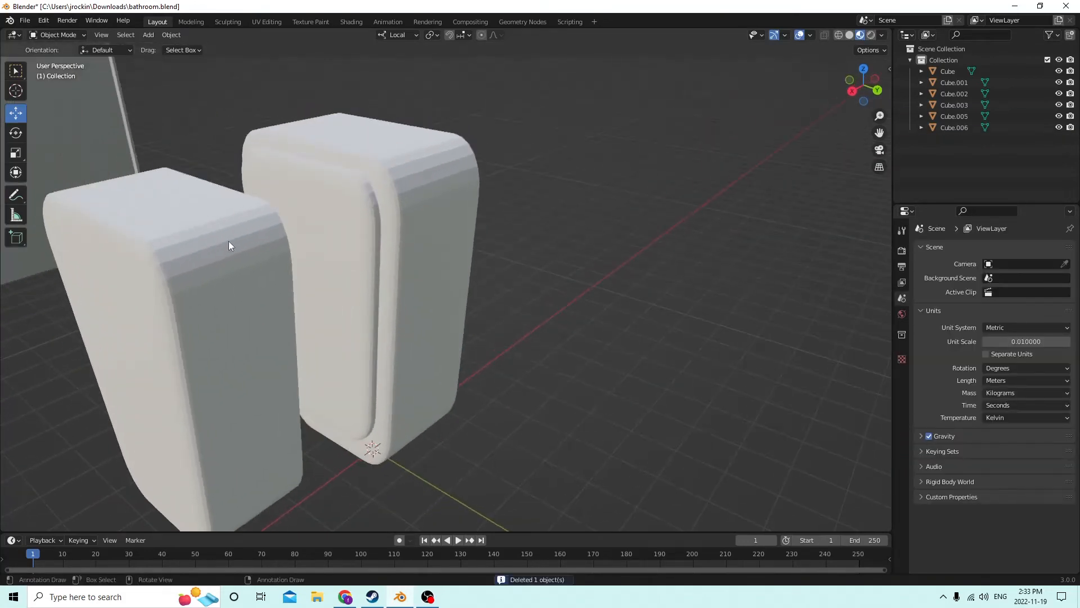
Step: Scale down the original inner block inside the tapered body uniformly
click(350, 238)
middle_drag(349, 239, 349, 204)
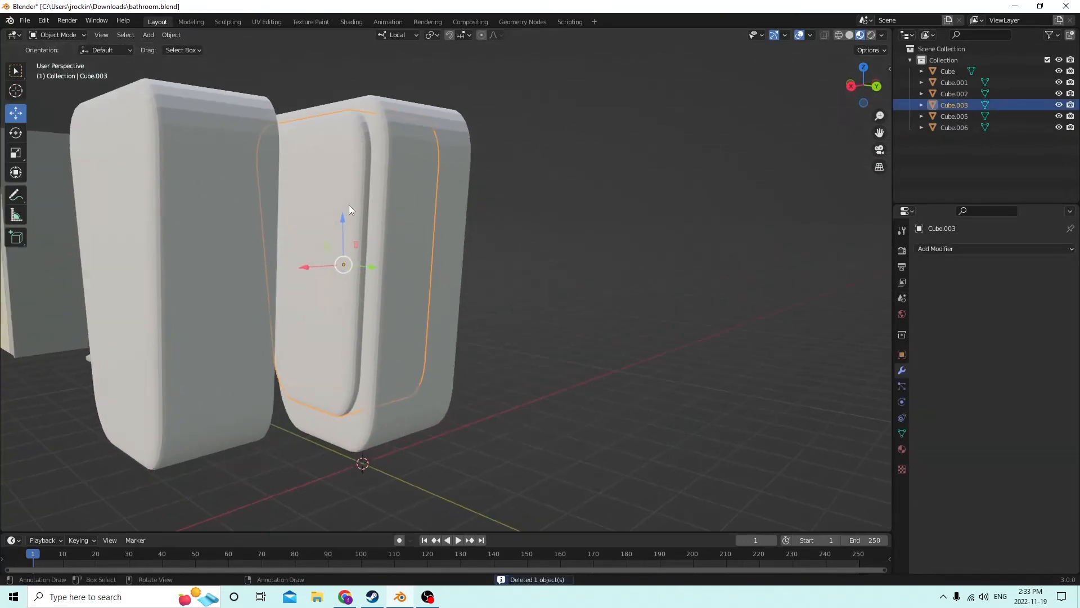
key(s)
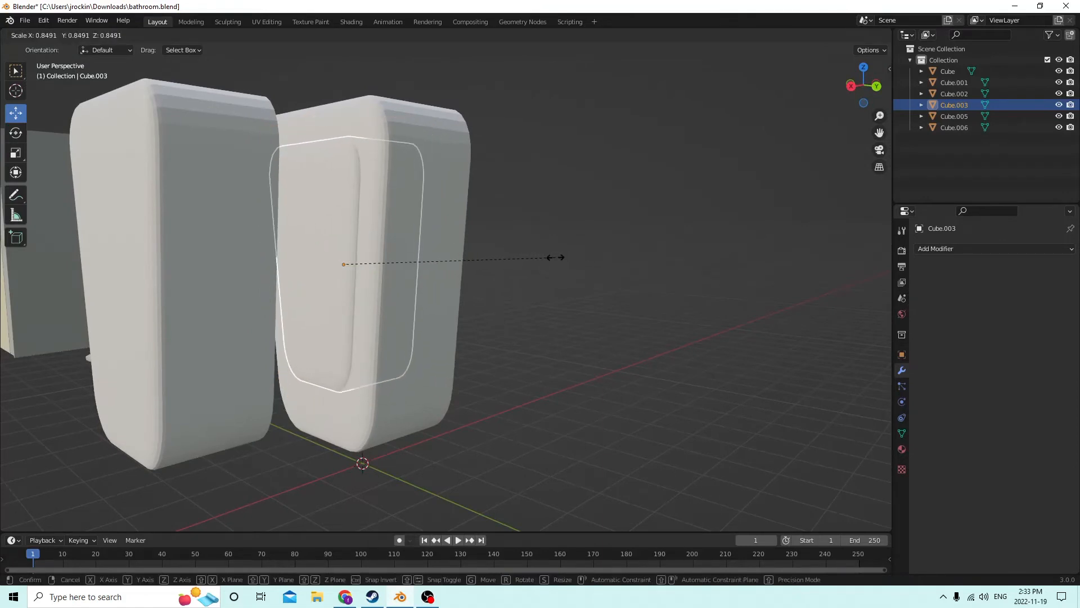
click(523, 266)
Step: Move the reduced inner block about 0.0029 m up along Z and about 0.0011 m forward along its local X axis
middle_drag(523, 266, 313, 236)
mouse_move(330, 221)
mouse_down()
mouse_move(354, 220)
mouse_move(331, 203)
mouse_up()
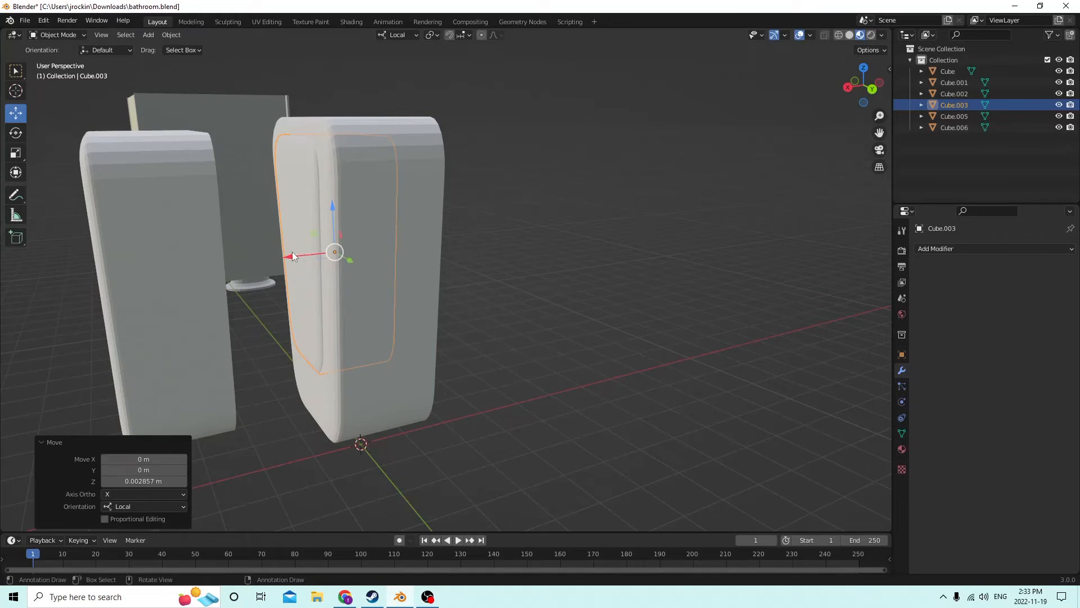
drag(293, 252, 278, 254)
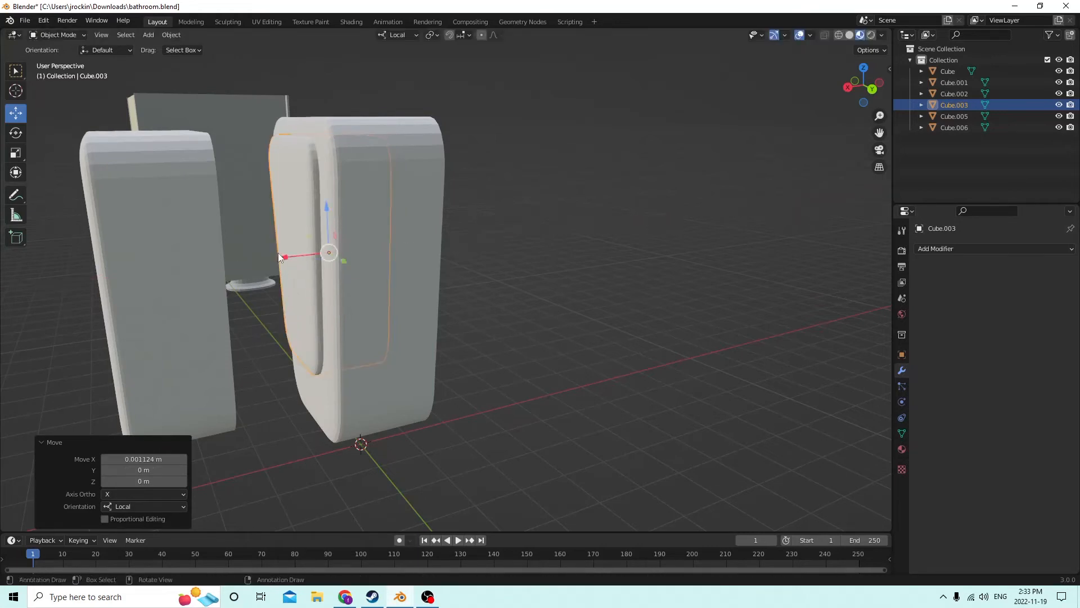
Step: Subtract the smaller inner block from the tapered body with an Auto Boolean Difference
middle_drag(277, 253, 302, 266)
shift+click(406, 302)
middle_drag(407, 302, 445, 301)
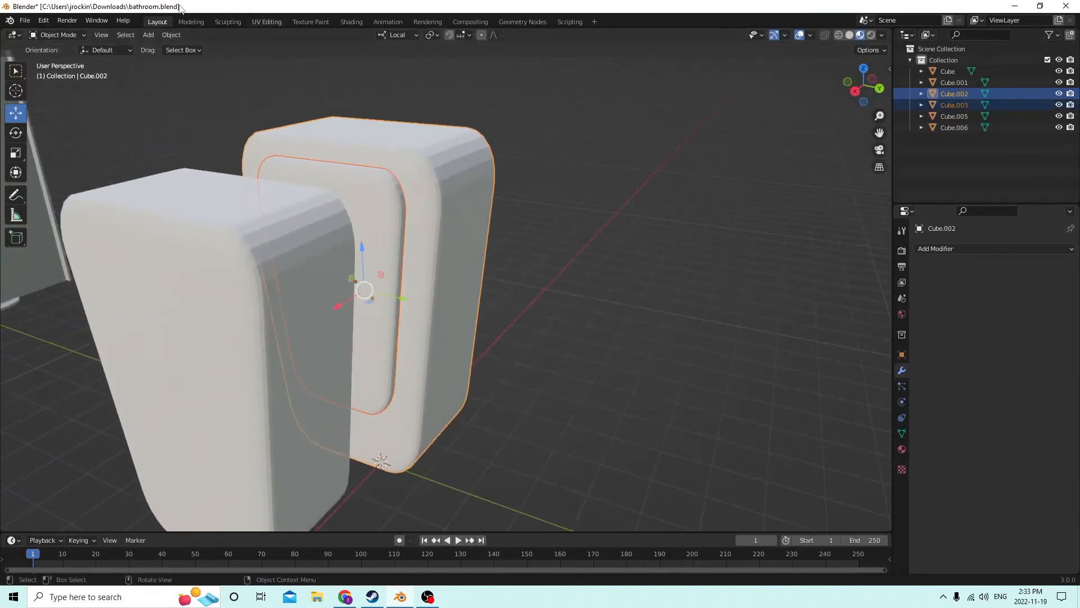
click(171, 36)
mouse_move(231, 409)
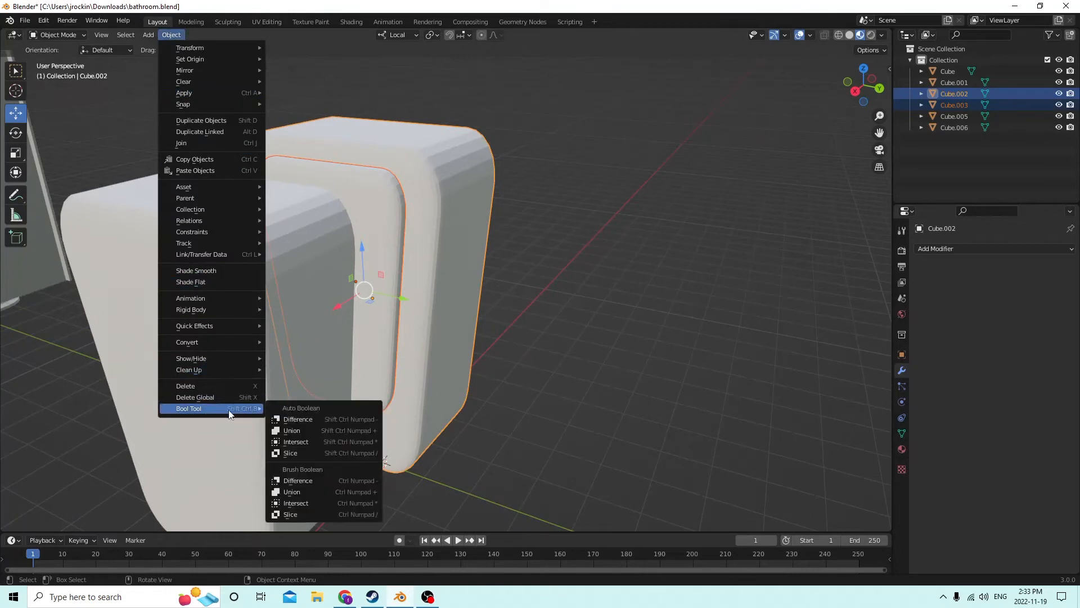
click(287, 419)
Step: Move the duplicated inner block in front about 0.033 m back along its local X axis into the hollowed body
middle_drag(287, 419, 201, 284)
click(215, 276)
drag(119, 300, 295, 271)
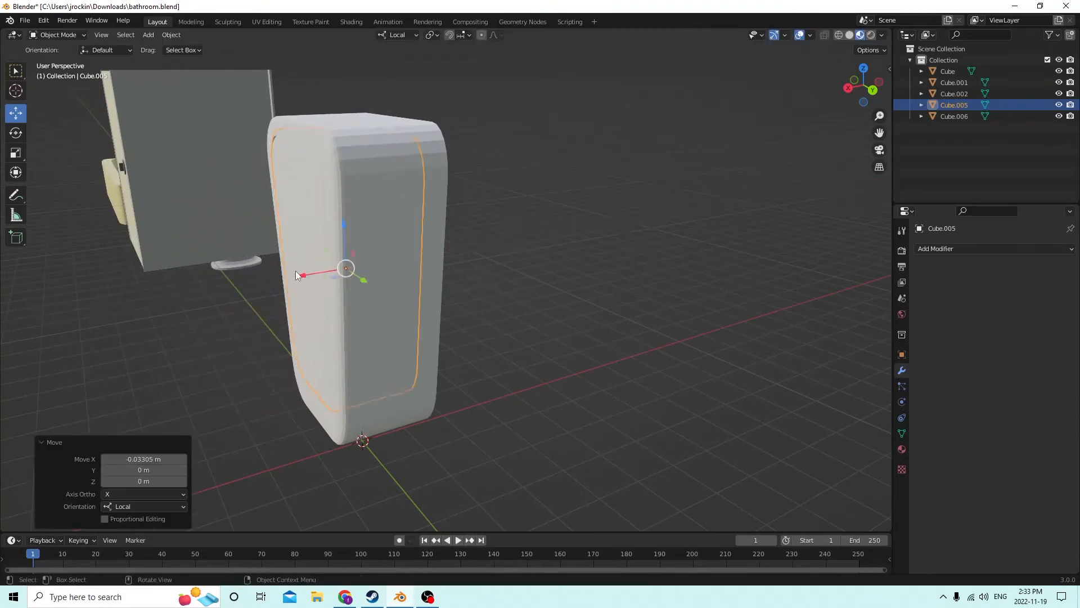
Step: Scale the inner block uniformly by 0.886 and lower it along its local Z axis within the recess
middle_drag(295, 271, 497, 262)
key(s)
click(620, 268)
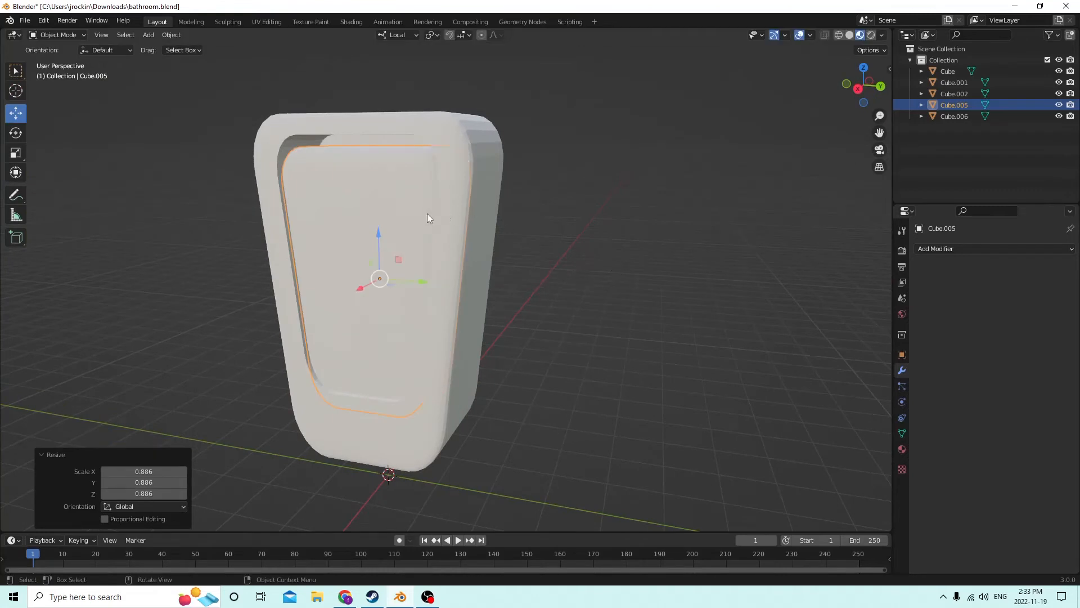
drag(377, 235, 377, 267)
Step: Scale the inner block uniformly by a further 0.915 and lower it slightly along its local Z axis
middle_drag(359, 261, 549, 300)
key(s)
click(531, 294)
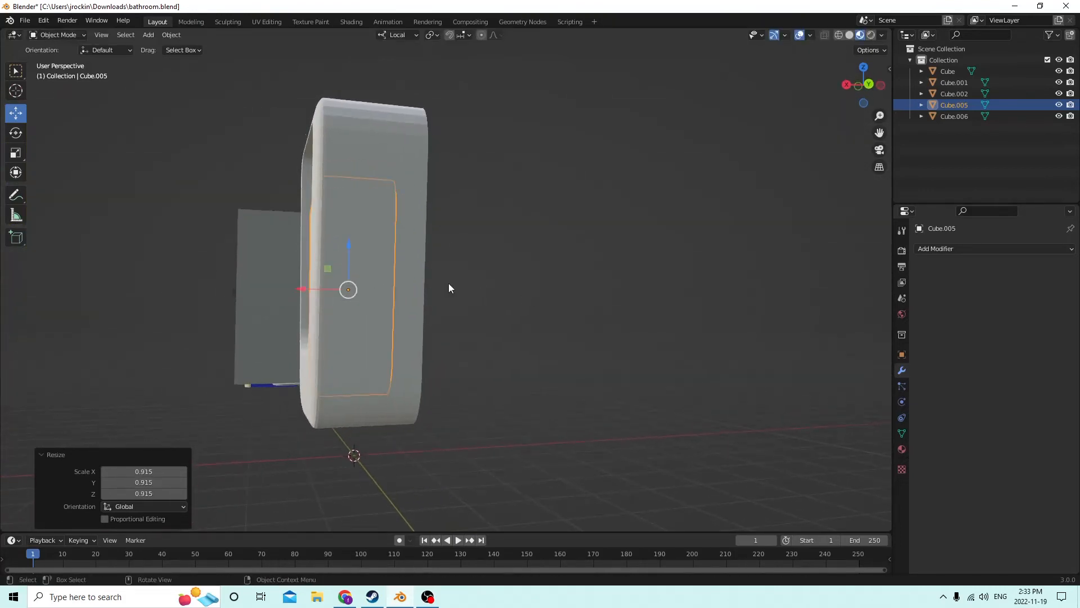
middle_drag(448, 282, 417, 282)
drag(360, 257, 360, 260)
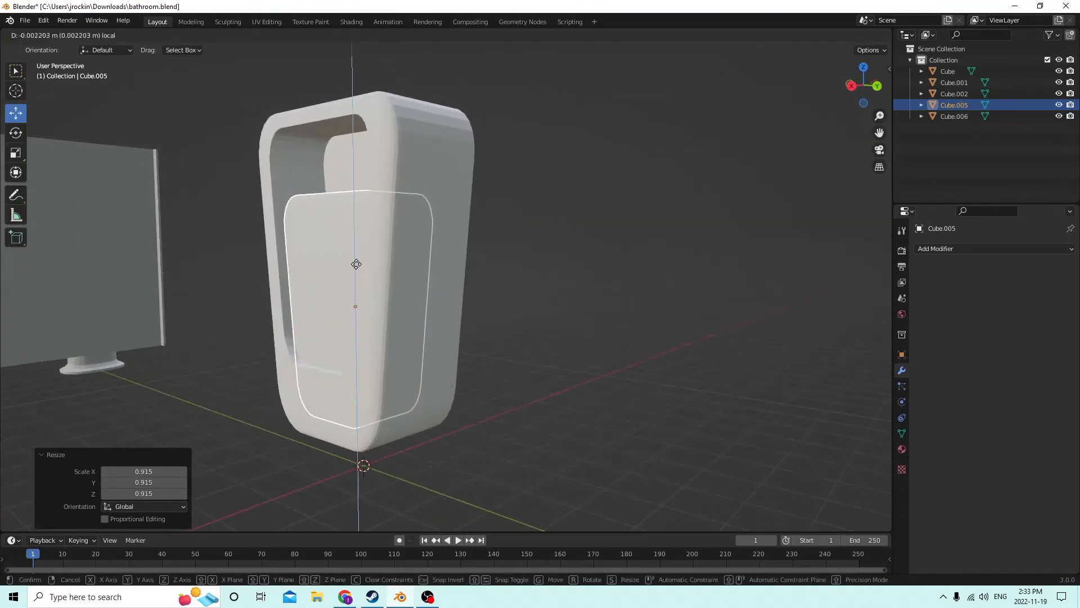
Step: Try to subtract the lowered inner block from the hollowed body with an Auto Boolean Difference, and undo the cut
middle_drag(360, 260, 411, 211)
shift+click(521, 194)
click(171, 35)
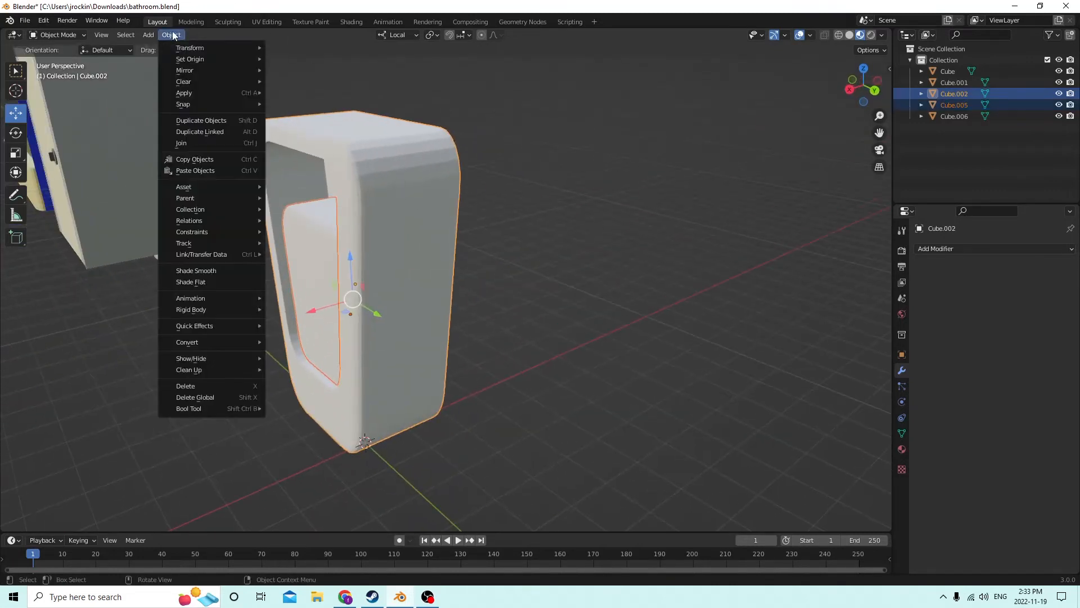
mouse_move(238, 410)
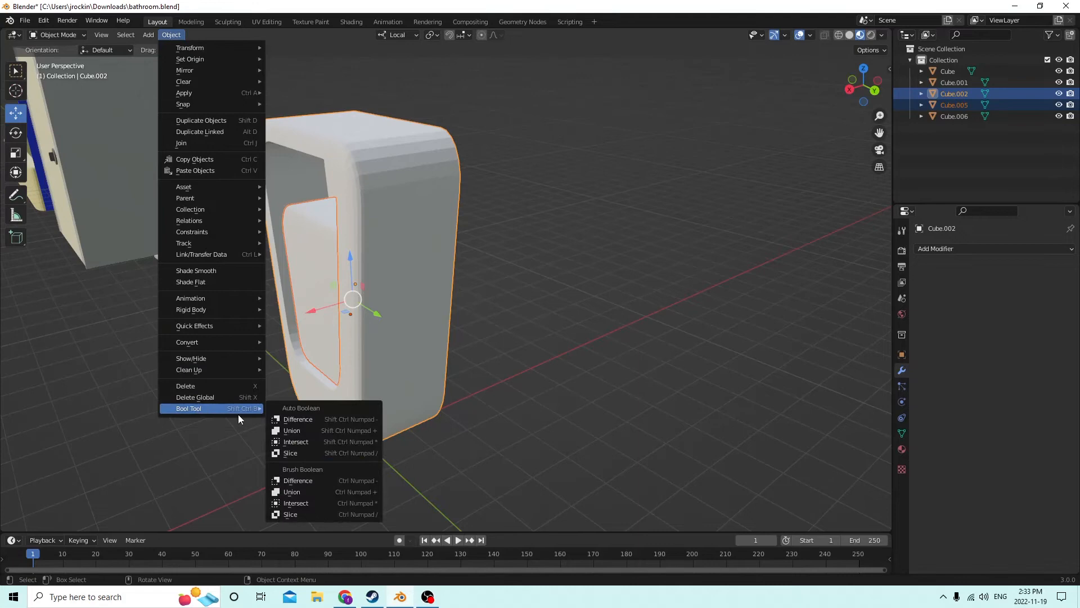
click(303, 420)
middle_drag(294, 404, 4, 121)
click(44, 20)
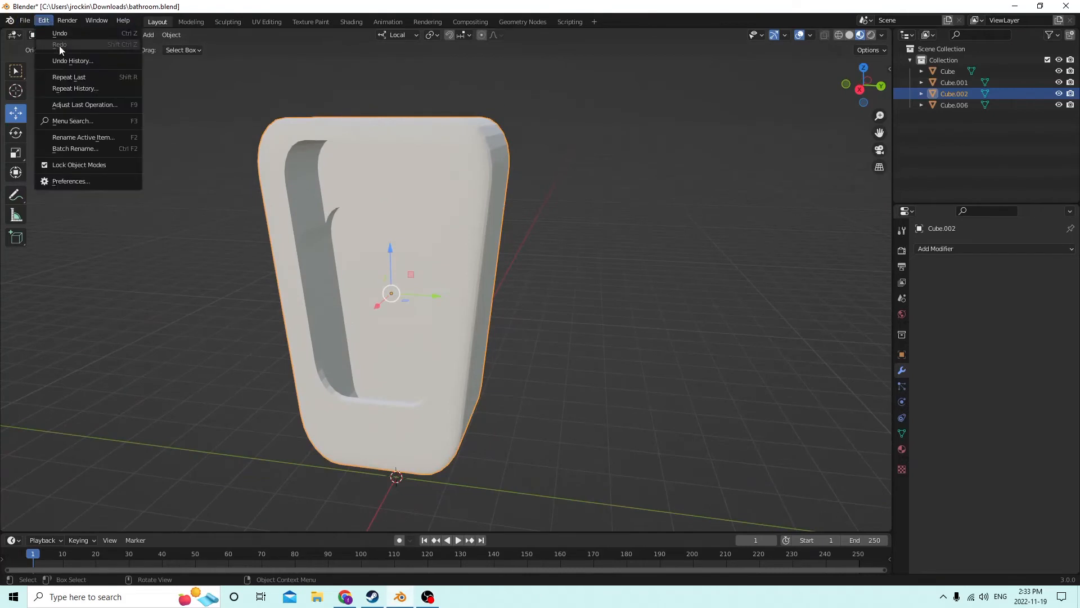
click(54, 35)
Step: Stretch the inner block by 1.296 along its local Z axis and raise it toward the top of the recess
middle_drag(306, 155, 336, 146)
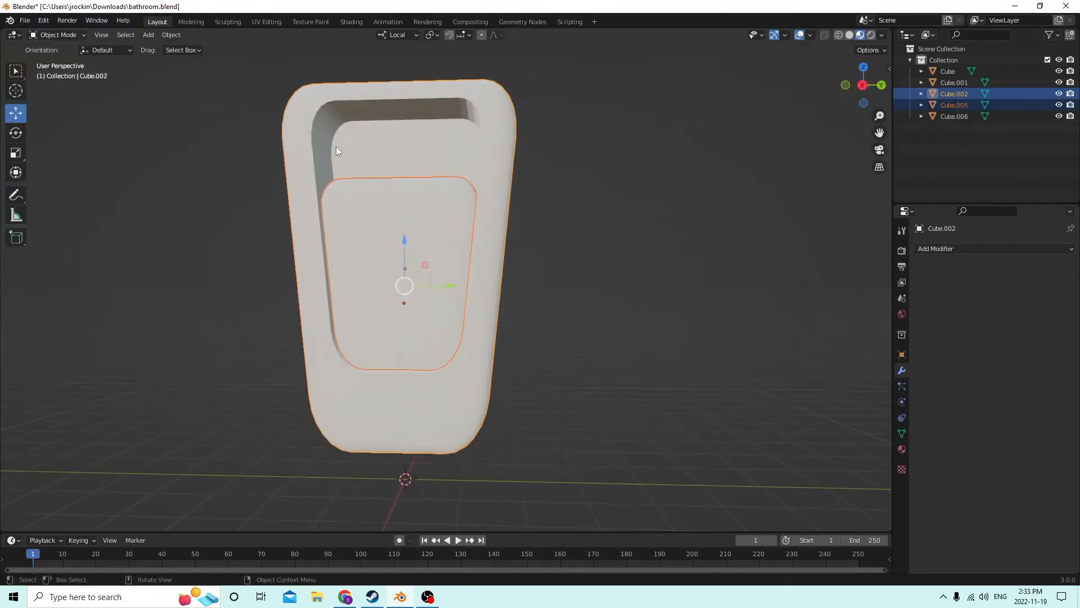
click(15, 153)
mouse_move(404, 241)
mouse_down()
mouse_move(400, 227)
mouse_move(397, 253)
mouse_move(398, 223)
mouse_up()
right_click(400, 227)
click(401, 201)
click(22, 119)
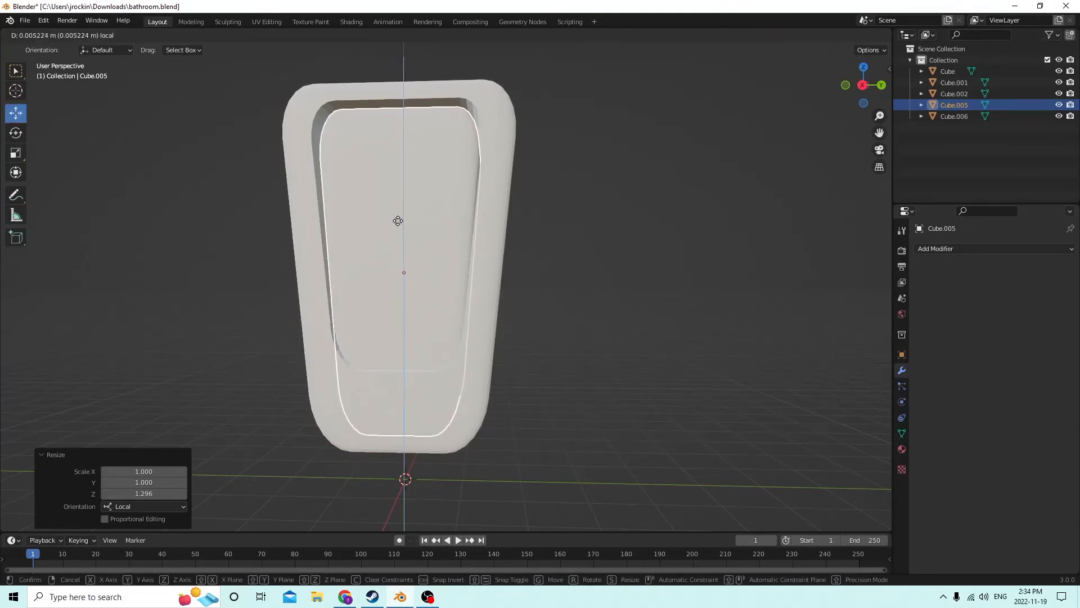
Step: Subtract the stretched inner block from the hollowed body with an Auto Boolean Difference to deepen the recess
middle_drag(391, 254, 374, 214)
shift+click(463, 224)
click(172, 35)
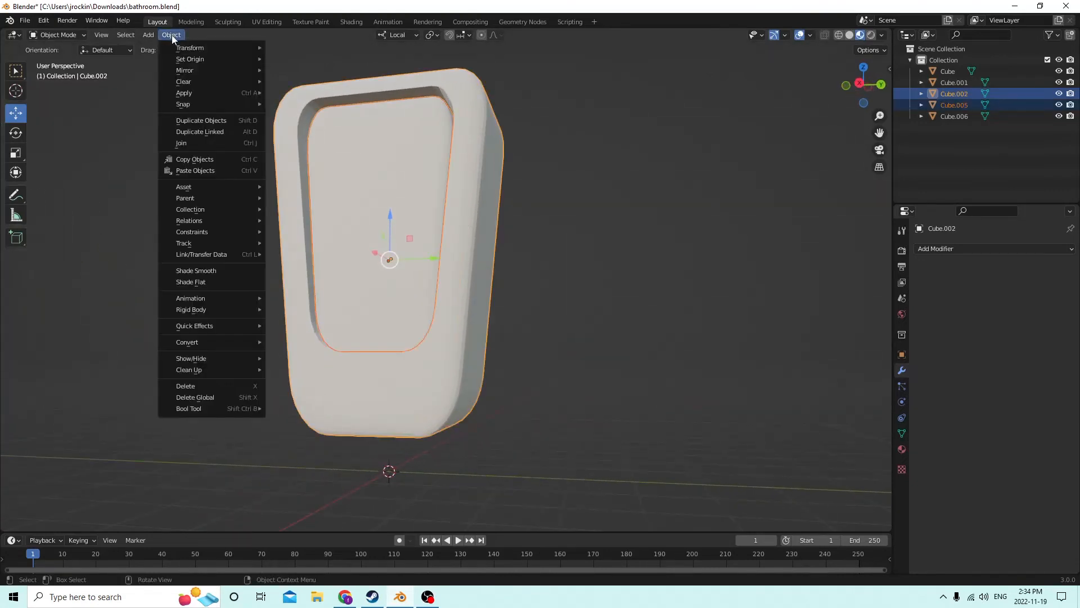
mouse_move(210, 408)
click(307, 419)
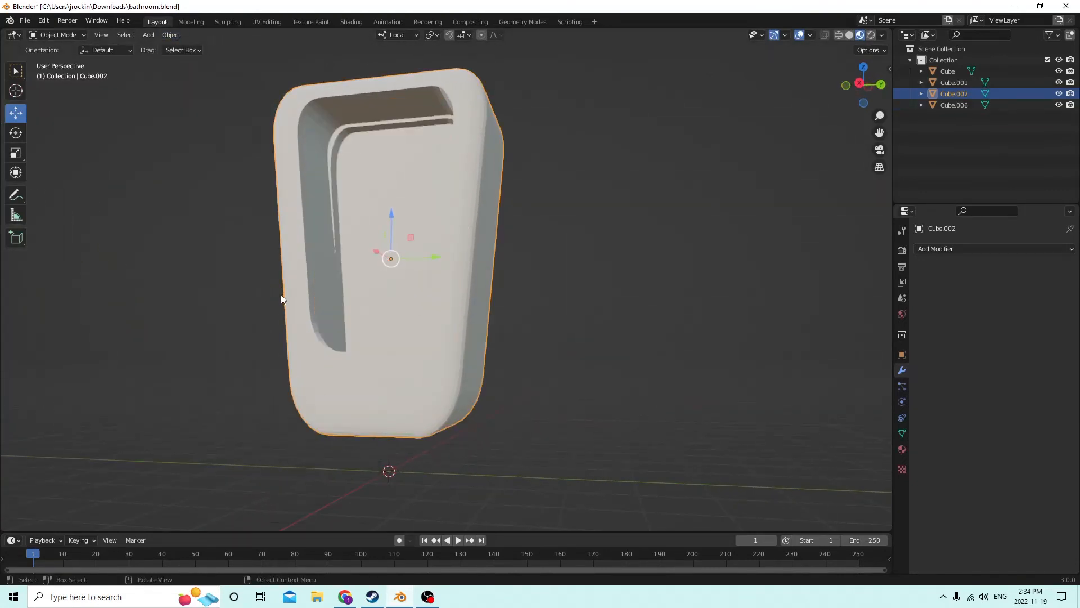
middle_drag(284, 294, 419, 214)
key(Tab)
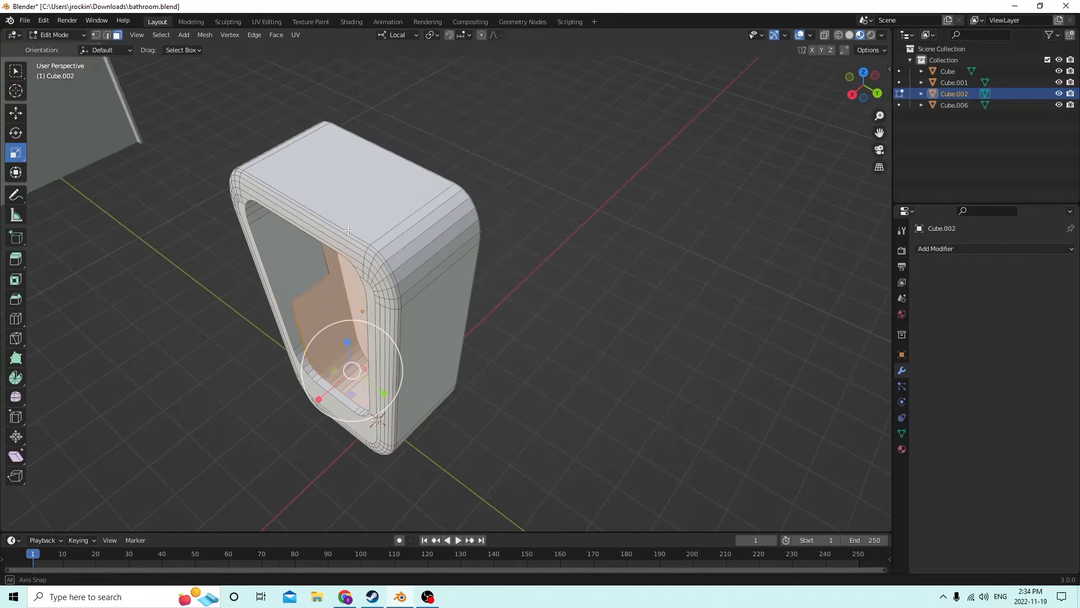
click(584, 212)
middle_drag(583, 213, 651, 167)
key(Tab)
Step: Add a cylinder mesh and raise it about 0.072 m along Z to the top of the tapered body
key(shift+a)
mouse_move(648, 168)
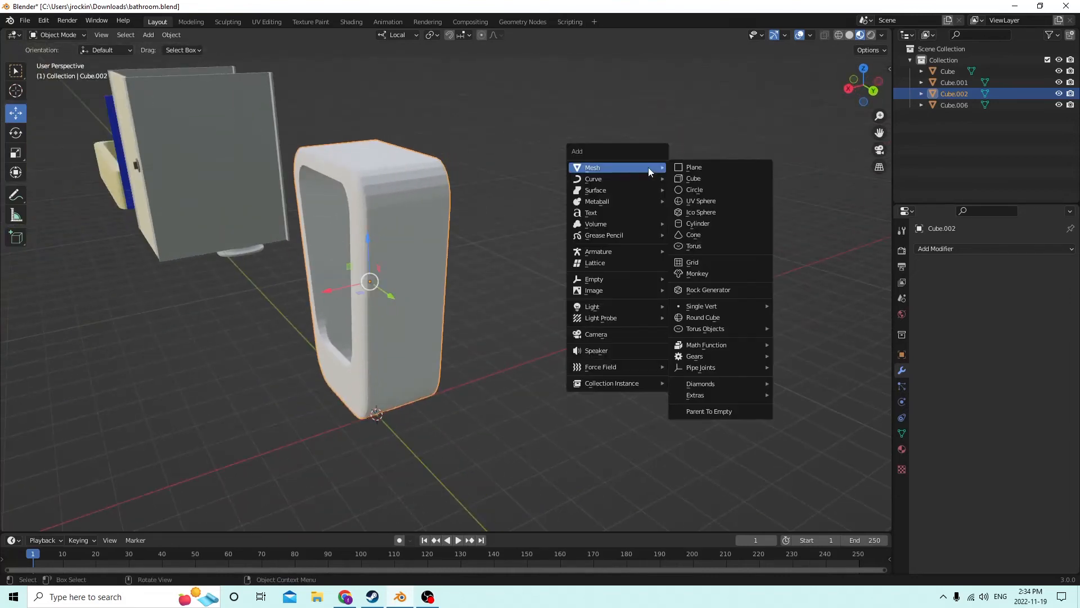
click(680, 224)
middle_drag(581, 209, 518, 198)
drag(369, 377, 369, 79)
Step: Shrink the cylinder uniformly, shift it about 0.0046 m along its local X axis, and scale it again by 0.483
middle_drag(369, 79, 606, 144)
key(s)
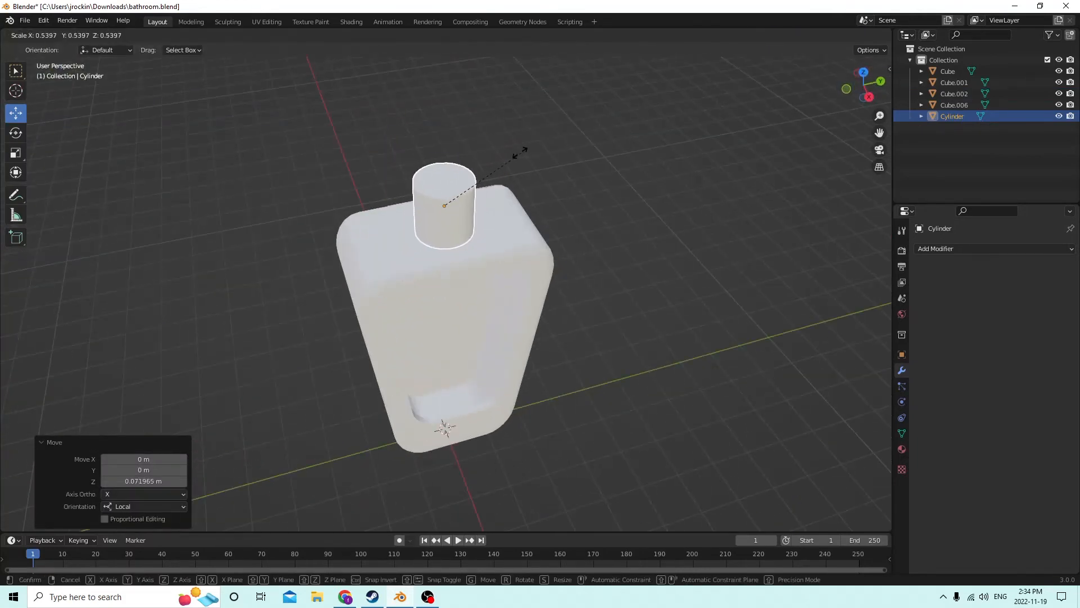
click(475, 151)
middle_drag(475, 151, 310, 183)
drag(310, 184, 309, 184)
middle_drag(308, 183, 383, 149)
key(s)
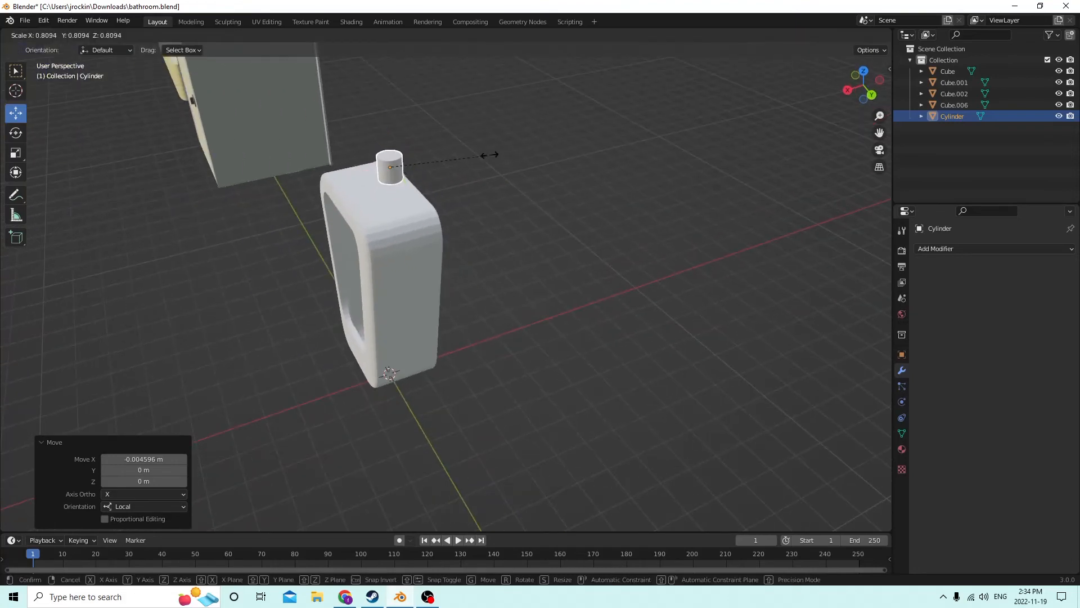
click(314, 133)
Step: Stretch the cylinder by 1.564 along its local Z axis, and delete it
click(16, 152)
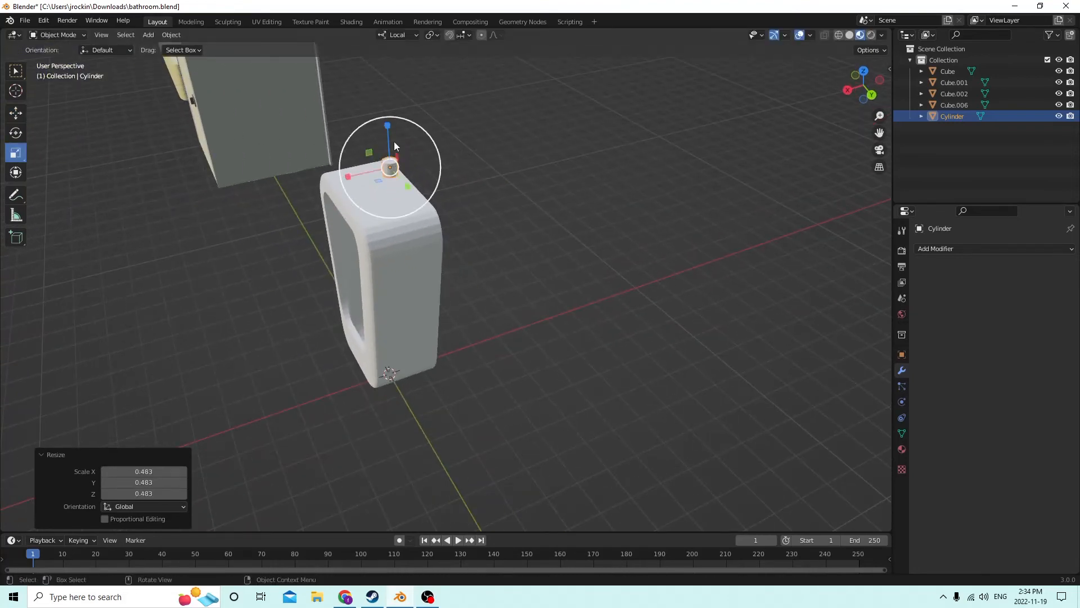
middle_drag(393, 141, 379, 86)
drag(381, 76, 379, 535)
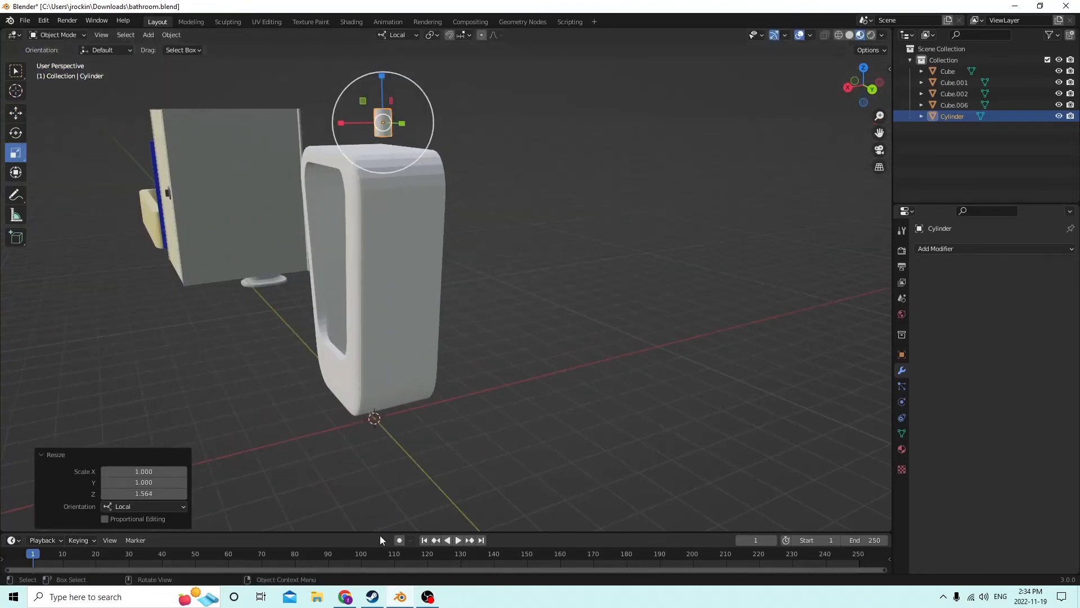
middle_drag(495, 442, 544, 366)
key(Delete)
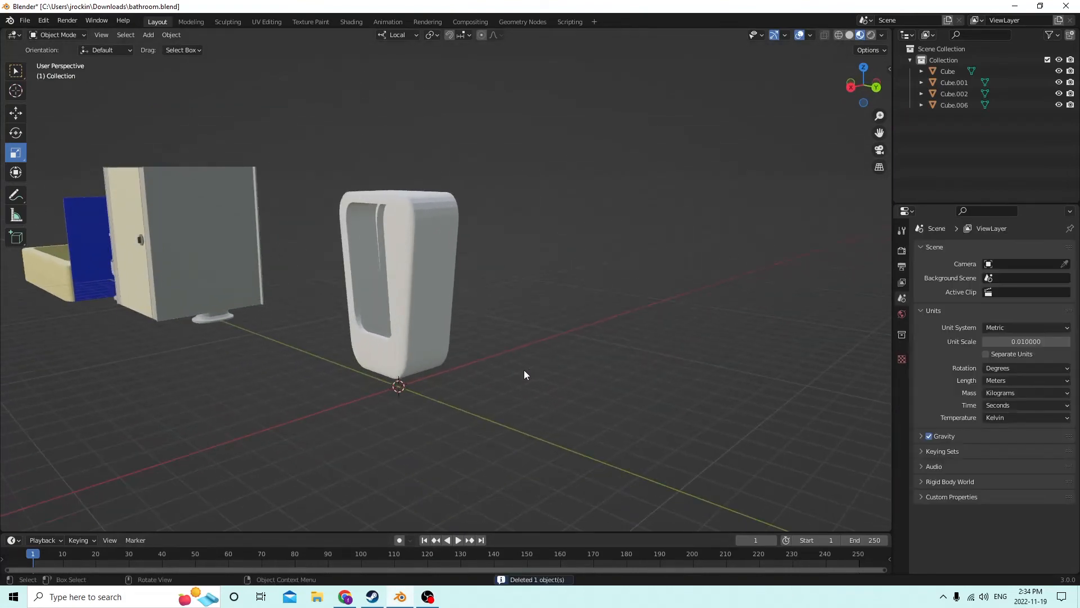
Step: Add a Bezier curve with a 0.01 m radius at the world origin below the tapered body
key(shift+a)
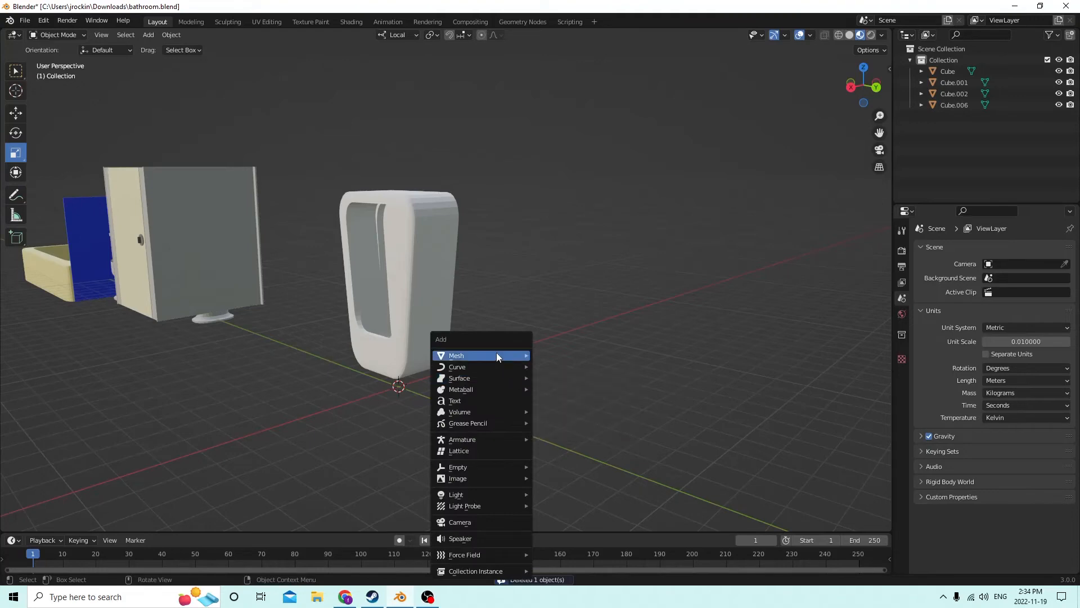
mouse_move(490, 369)
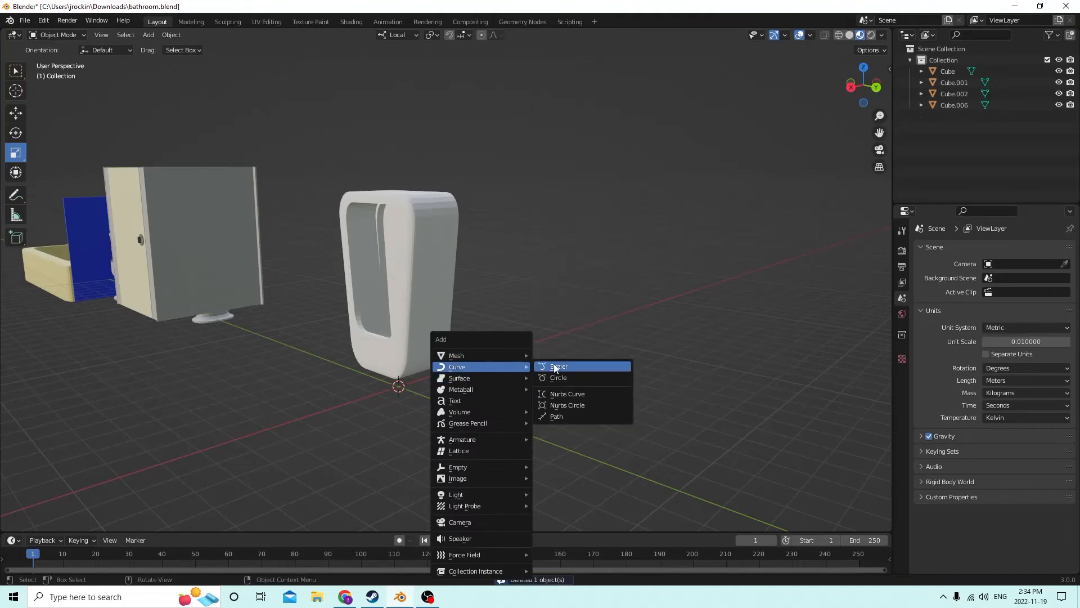
click(557, 366)
middle_drag(557, 367, 658, 296)
middle_drag(593, 352, 629, 360)
drag(882, 131, 813, 12)
middle_drag(522, 293, 487, 339)
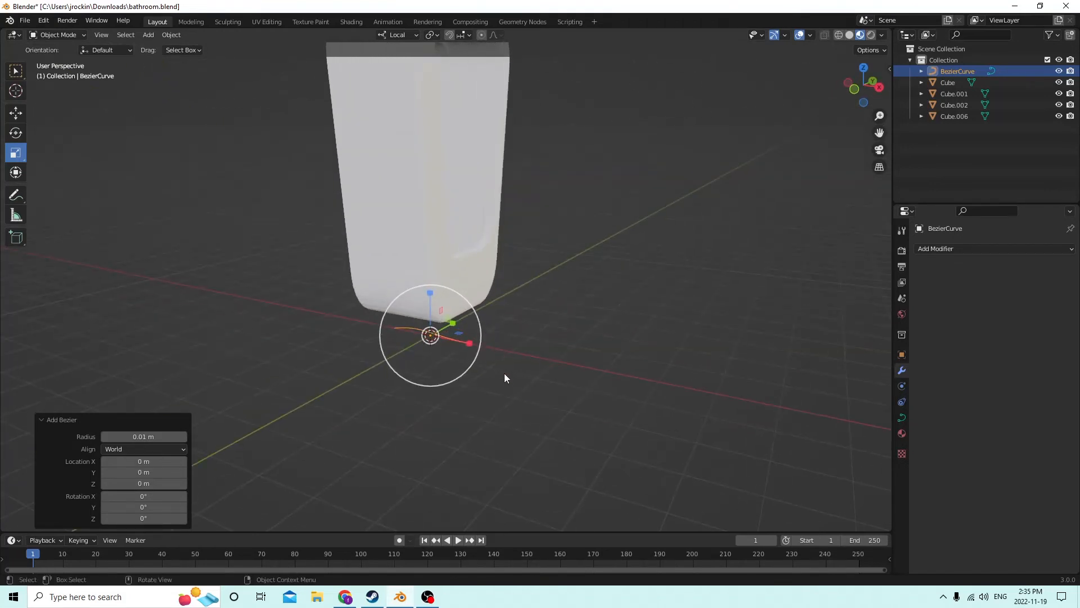
middle_drag(504, 377, 517, 362)
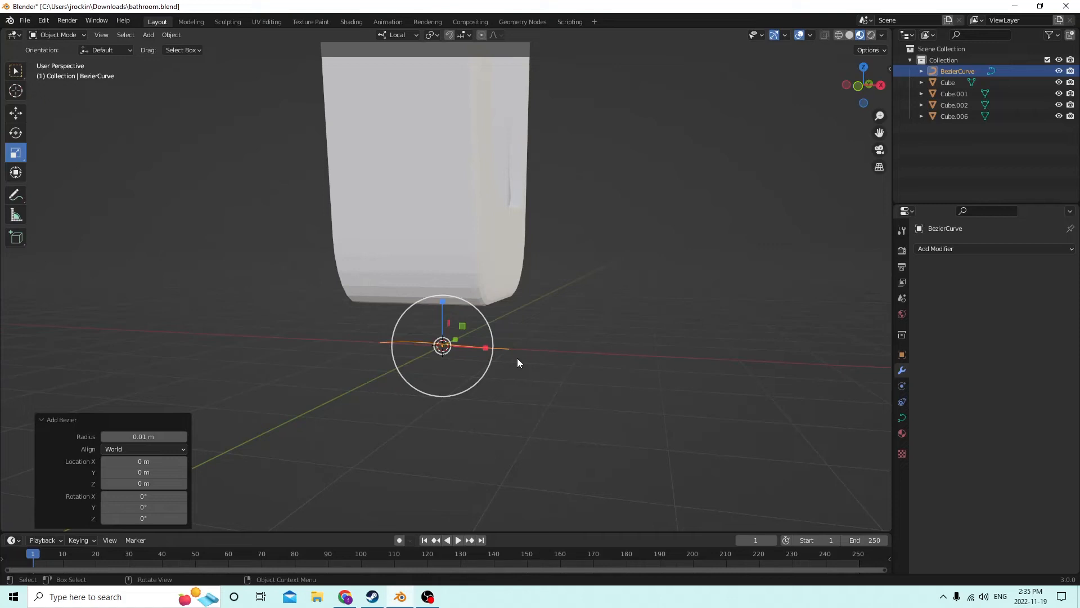
middle_drag(535, 360, 471, 343)
Step: In Edit Mode, lower the inner handle of the curve's positive-X end point about 0.0173 m along Z
key(Tab)
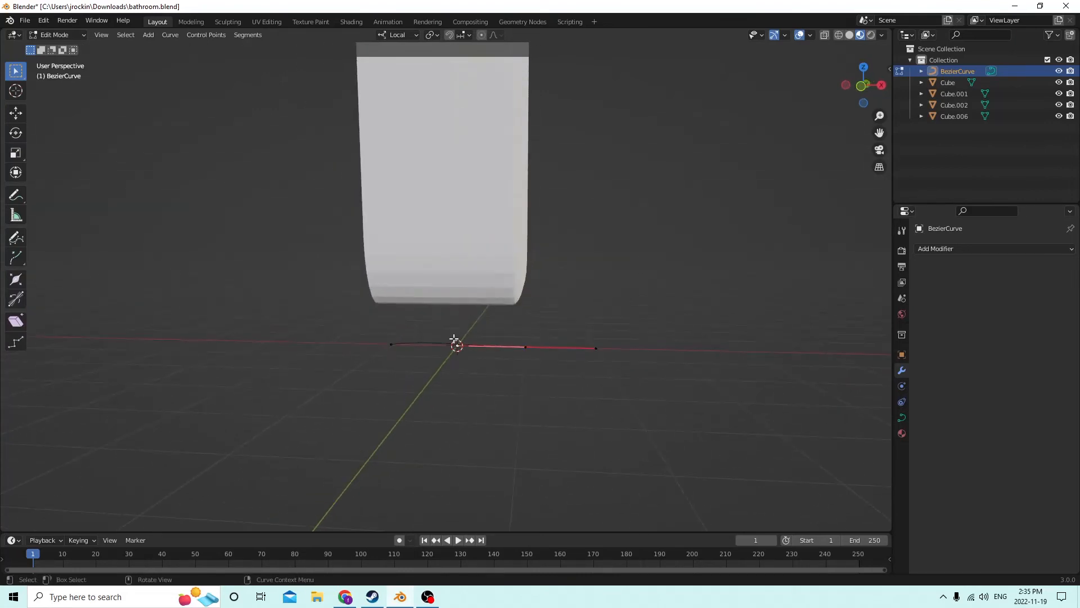
key(space)
key(space)
click(16, 113)
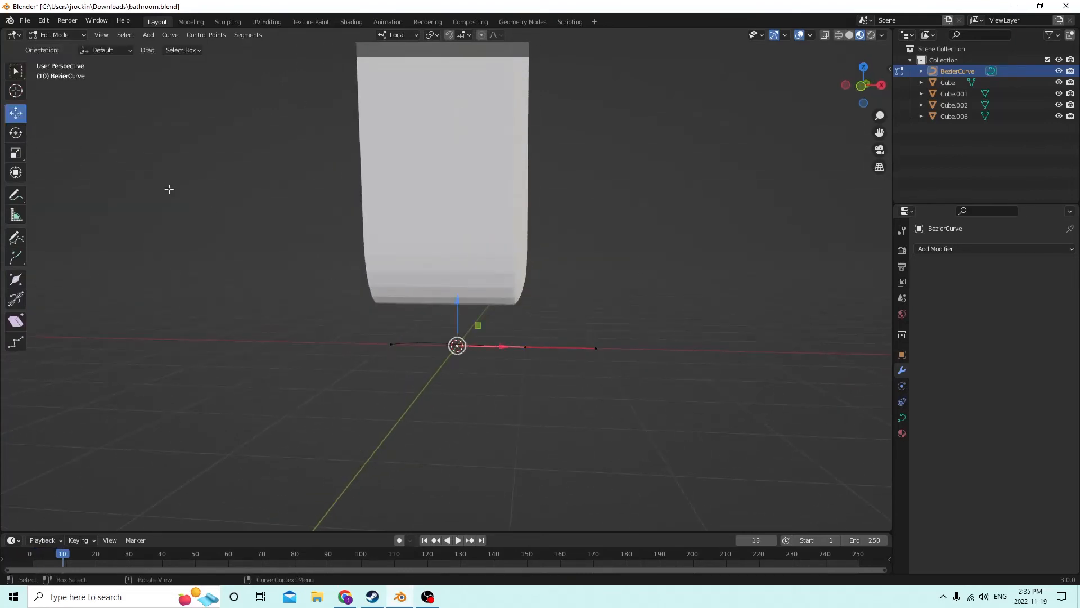
drag(458, 299, 454, 312)
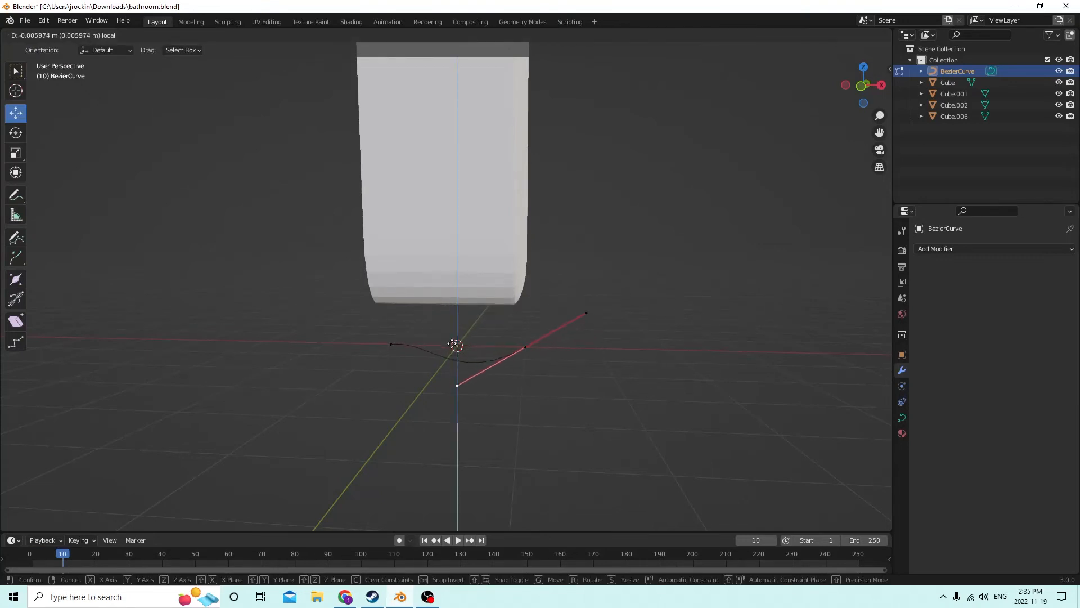
drag(470, 369, 514, 416)
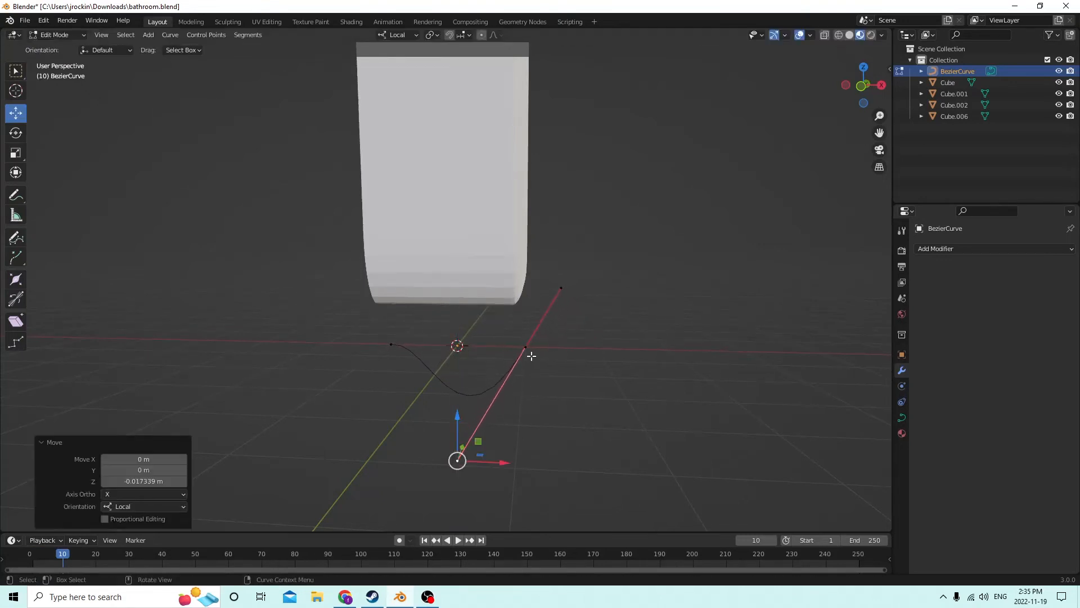
Step: Move the upper handle of the positive-X end point about 0.0046 m inward along X to make its tangent nearly vertical
click(526, 349)
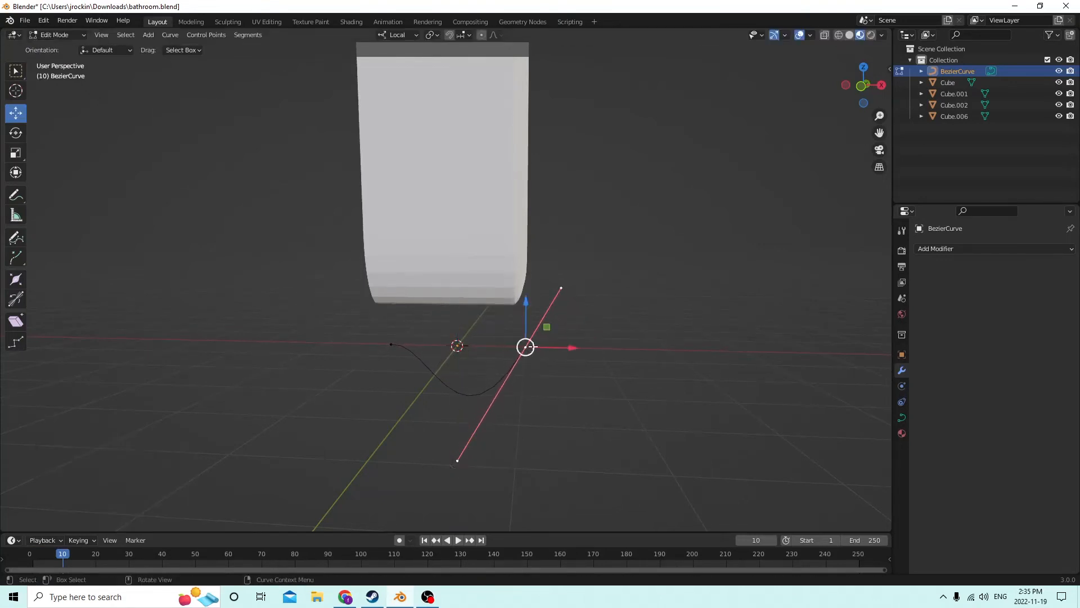
click(561, 290)
drag(610, 290, 574, 286)
middle_drag(575, 285, 501, 291)
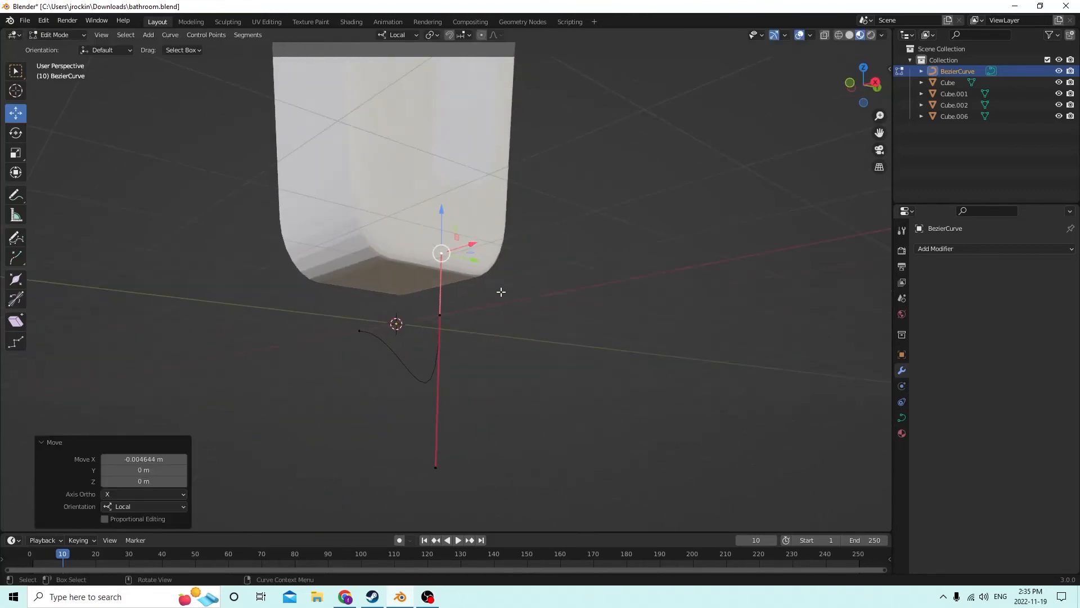
Step: Raise the end point's lower handle about 0.0114 m along Z and adjust its upper handle slightly inward along X
click(434, 468)
middle_drag(434, 468, 517, 454)
drag(511, 427, 512, 398)
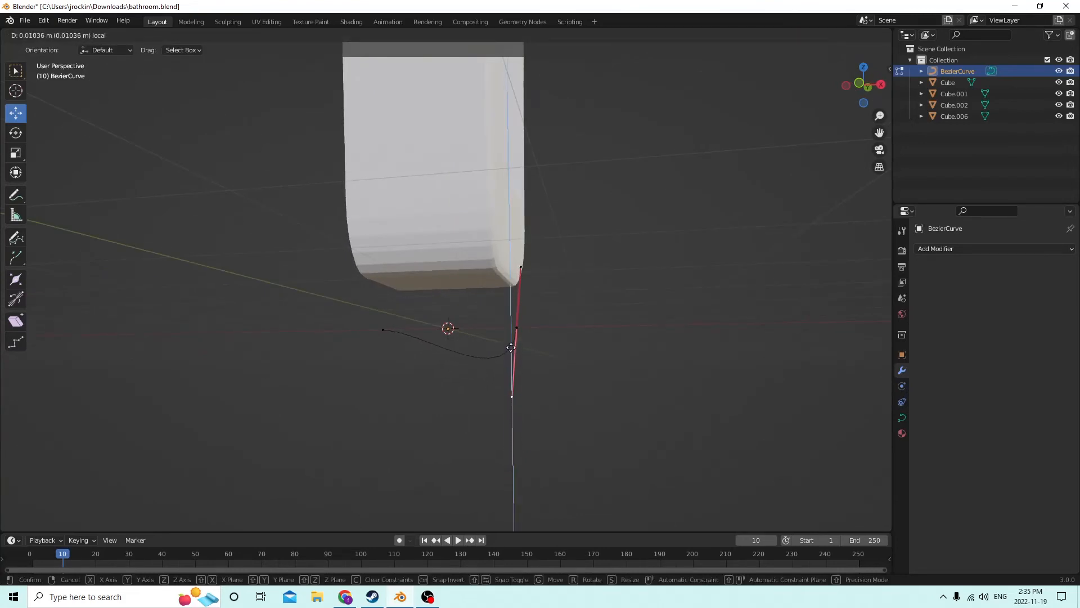
drag(511, 340, 510, 339)
middle_drag(511, 340, 532, 348)
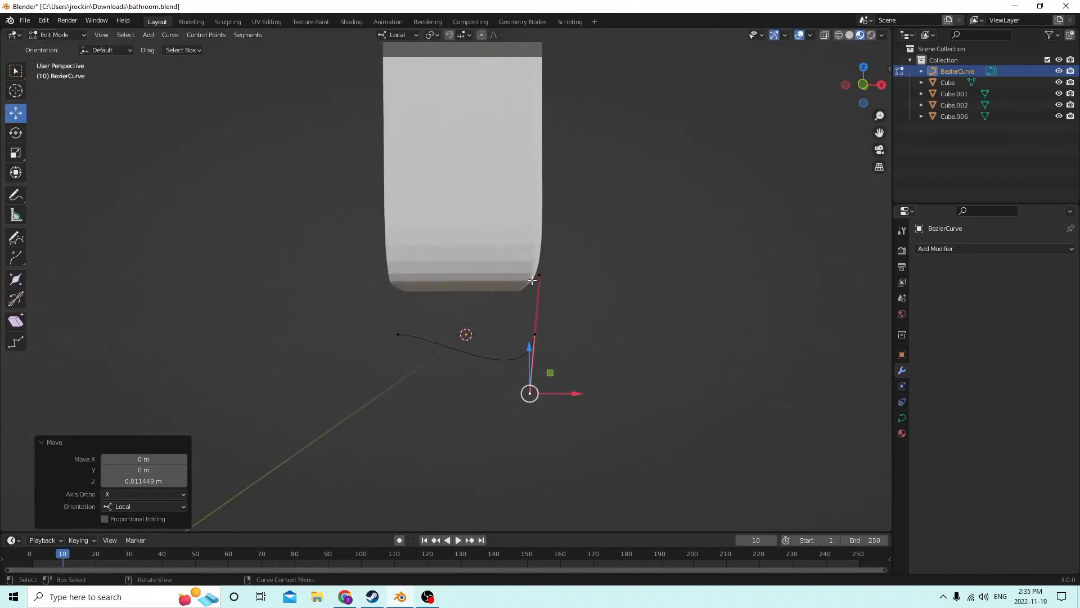
click(541, 273)
drag(582, 275, 573, 271)
Step: Lower the curve's negative-X end point along Z and lower its inner handle about 0.0006 m to flatten the curve's start
click(398, 335)
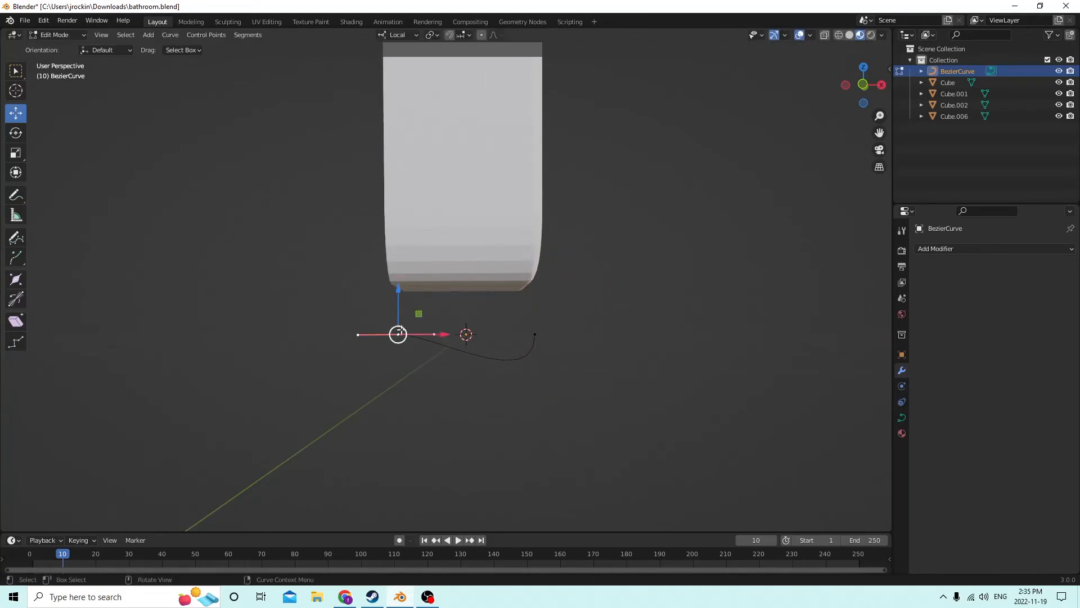
drag(398, 289, 435, 338)
click(433, 376)
drag(476, 380, 488, 378)
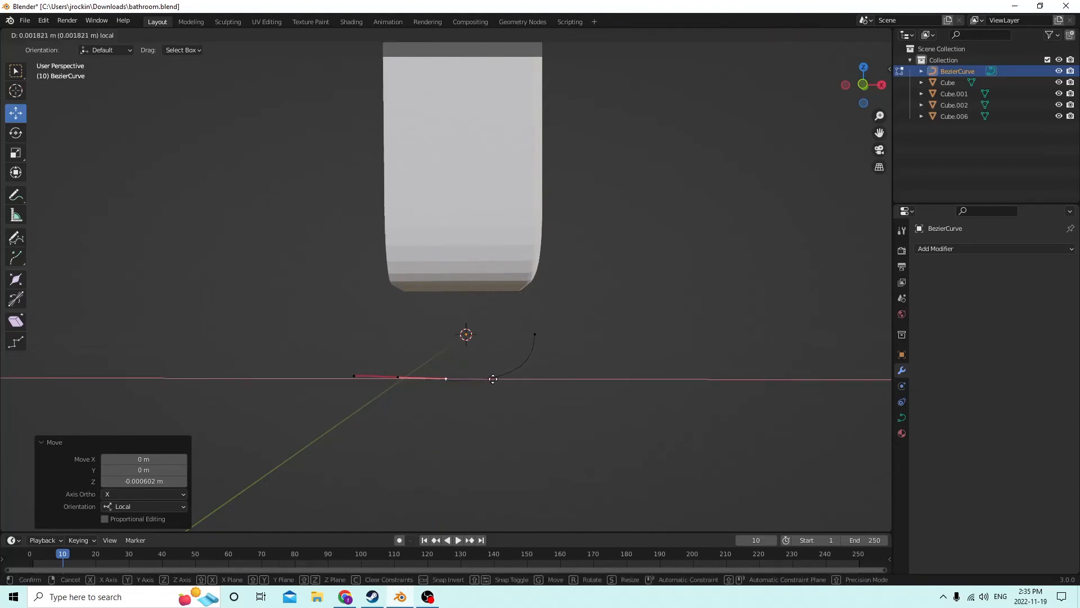
click(403, 378)
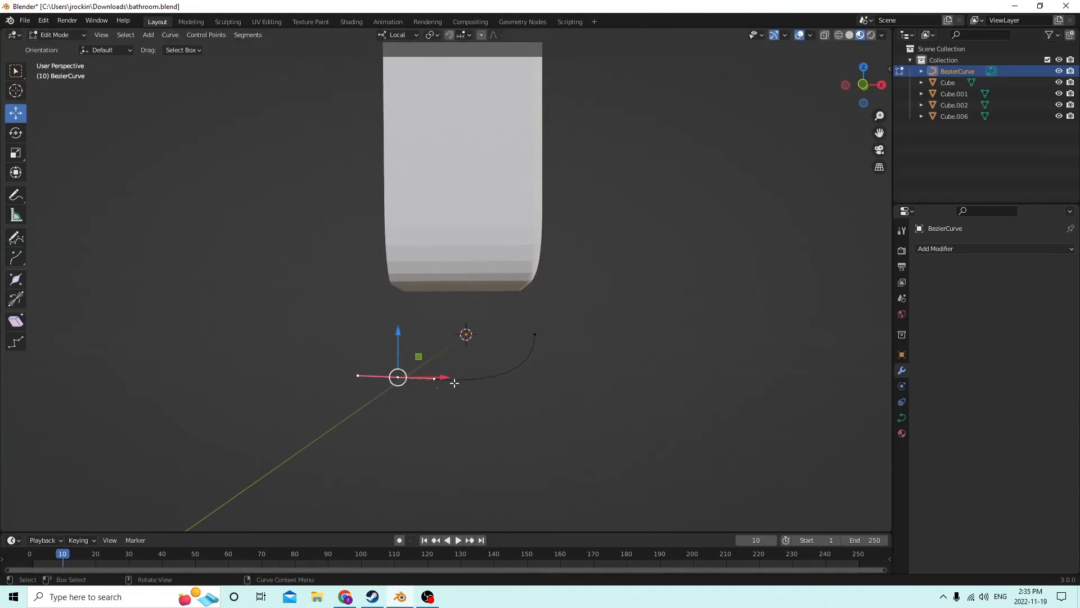
Step: Move the curve's negative-X end point about 0.0039 m inward along X and shift its outer handle about 0.0049 m along Y
drag(443, 379, 517, 375)
mouse_move(516, 371)
middle_down()
mouse_move(504, 355)
mouse_move(514, 343)
mouse_move(504, 377)
middle_up()
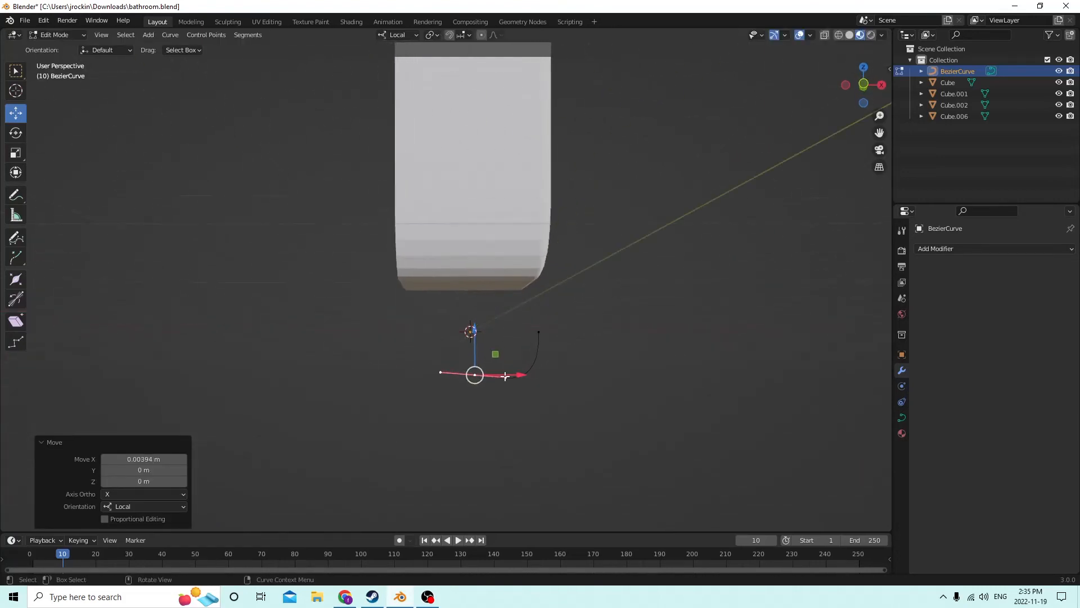
middle_drag(562, 417, 685, 437)
scroll(665, 437, up, 3)
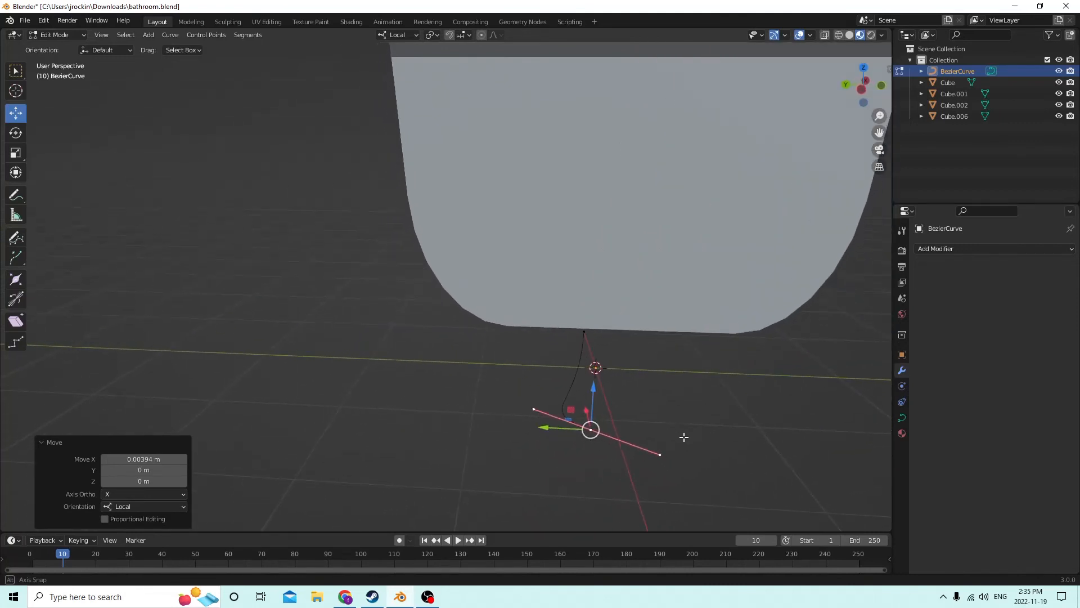
click(657, 454)
drag(616, 458, 550, 460)
middle_drag(551, 460, 453, 408)
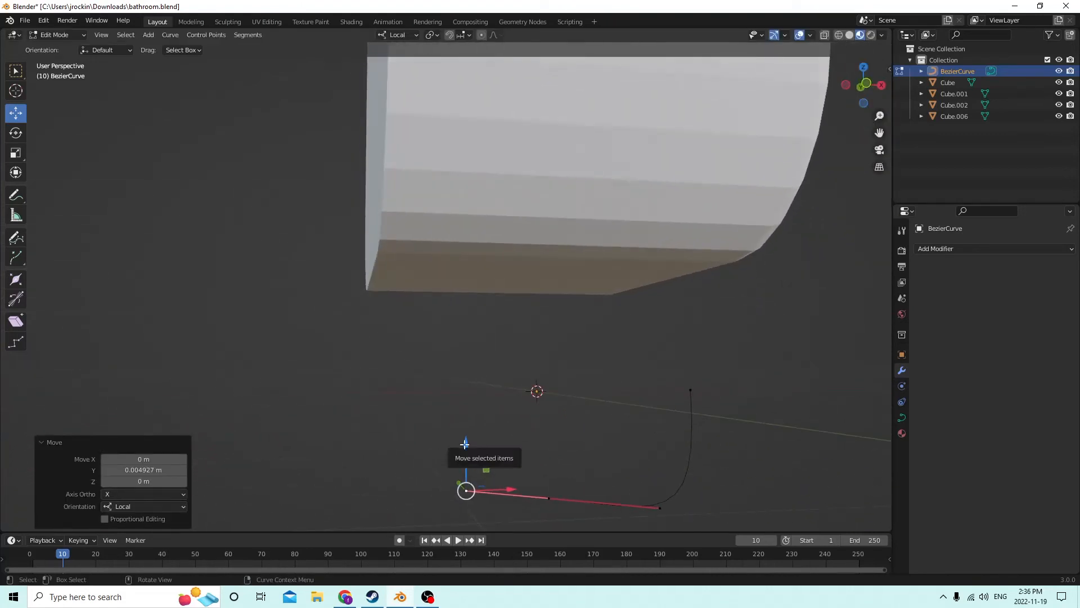
Step: Lower the negative-X end point's outer handle slightly along Z and return to Object Mode
drag(465, 445, 466, 453)
middle_drag(466, 453, 517, 444)
key(Tab)
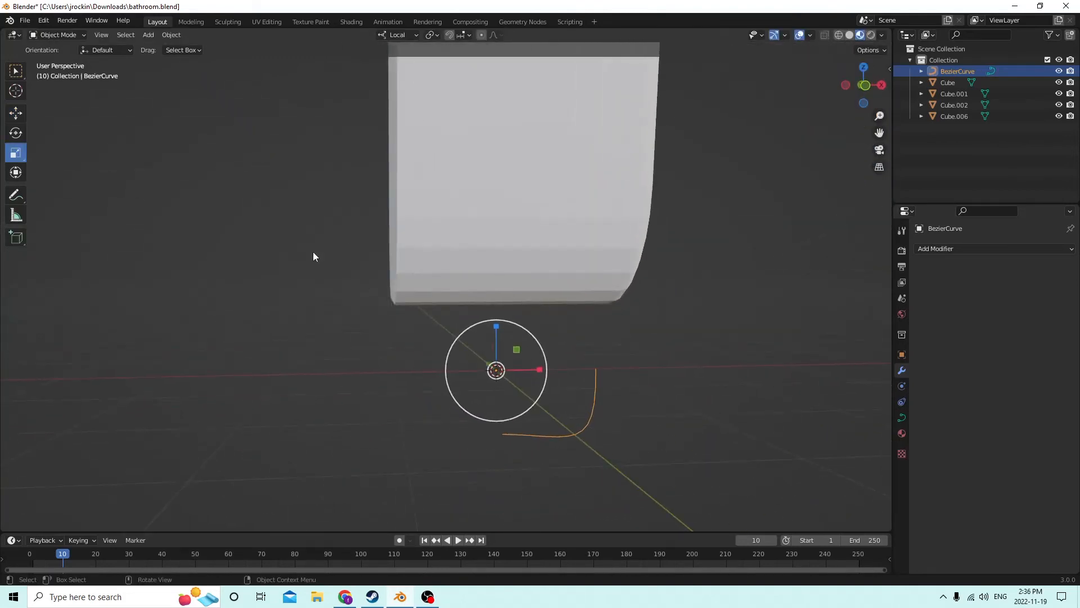
Step: Move the whole curve toward negative X and raise it about 0.0071 m along Z so its upper end meets the fixture's underside
click(16, 114)
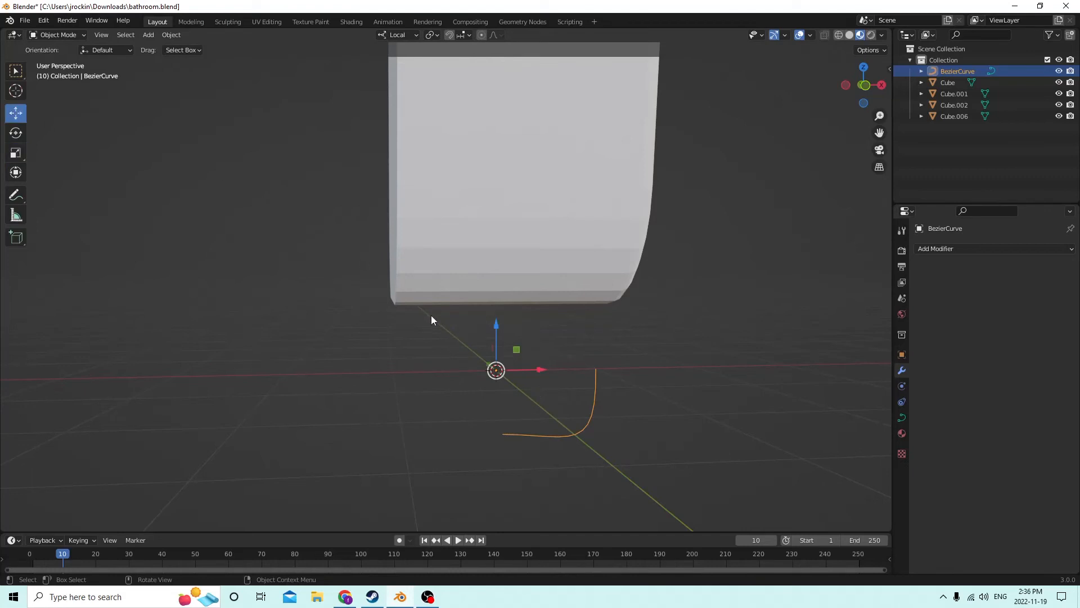
drag(541, 369, 454, 366)
middle_drag(454, 352, 390, 303)
drag(389, 303, 370, 234)
middle_drag(369, 234, 400, 248)
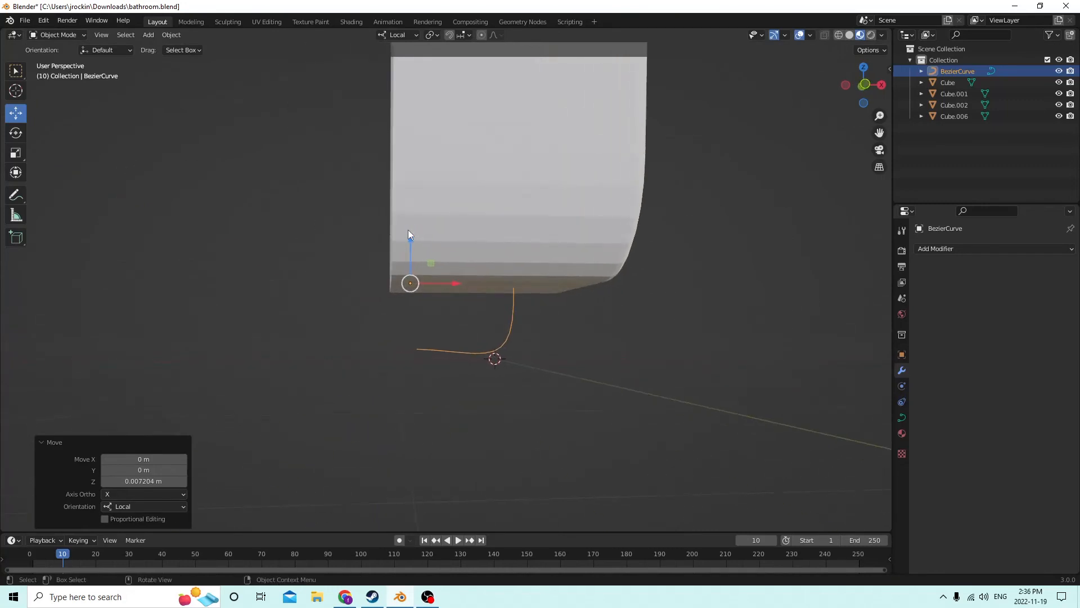
drag(409, 231, 407, 238)
middle_drag(407, 237, 433, 262)
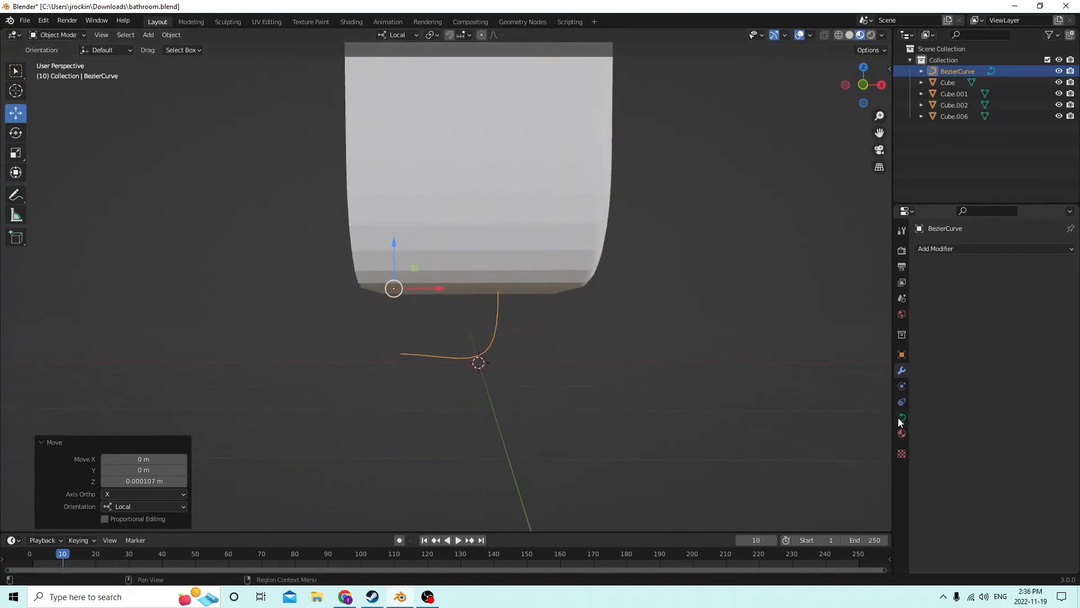
Step: Give the curve a round bevel with a depth of 0.001 m to turn it into a pipe
click(901, 417)
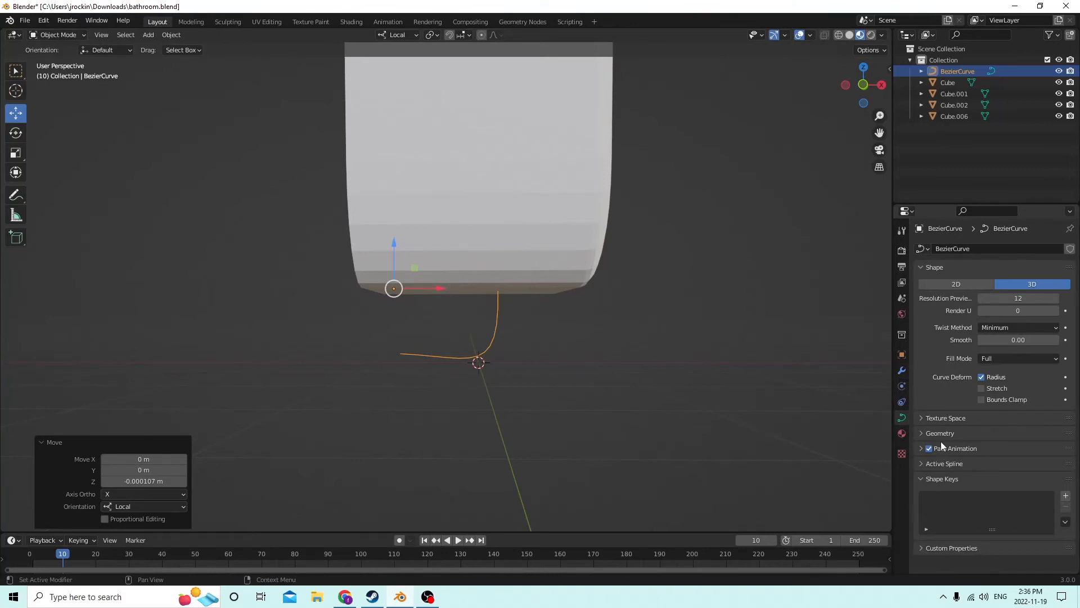
click(939, 433)
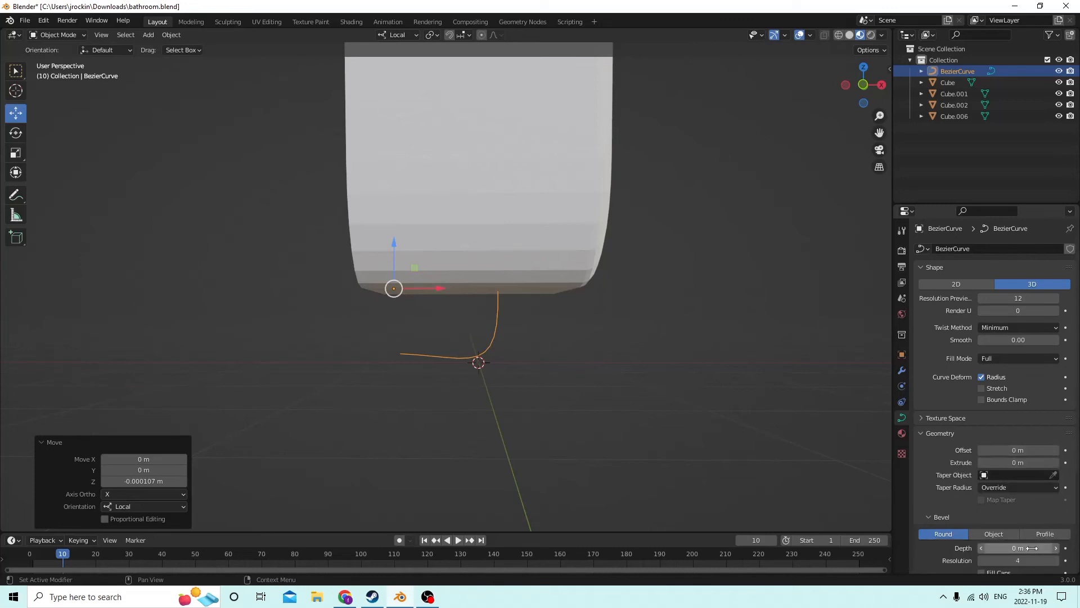
drag(1032, 548, 1042, 548)
middle_drag(775, 452, 515, 396)
Step: In Edit Mode, lower the pipe's negative-X end point about 0.00076 m along Z, and return to Object Mode
key(Tab)
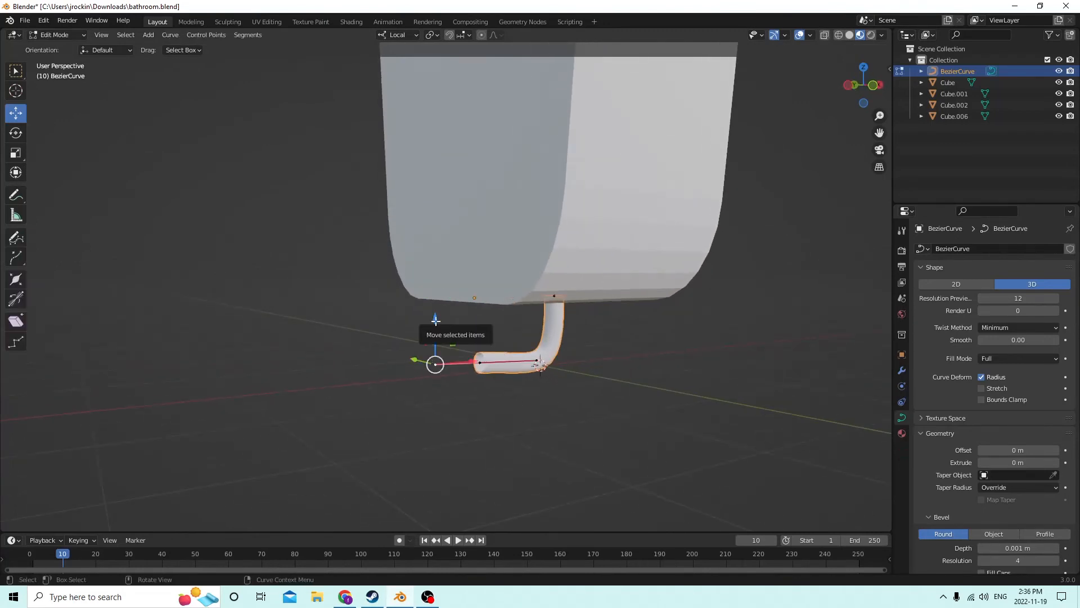
drag(436, 320, 477, 327)
click(481, 365)
middle_drag(476, 327, 433, 335)
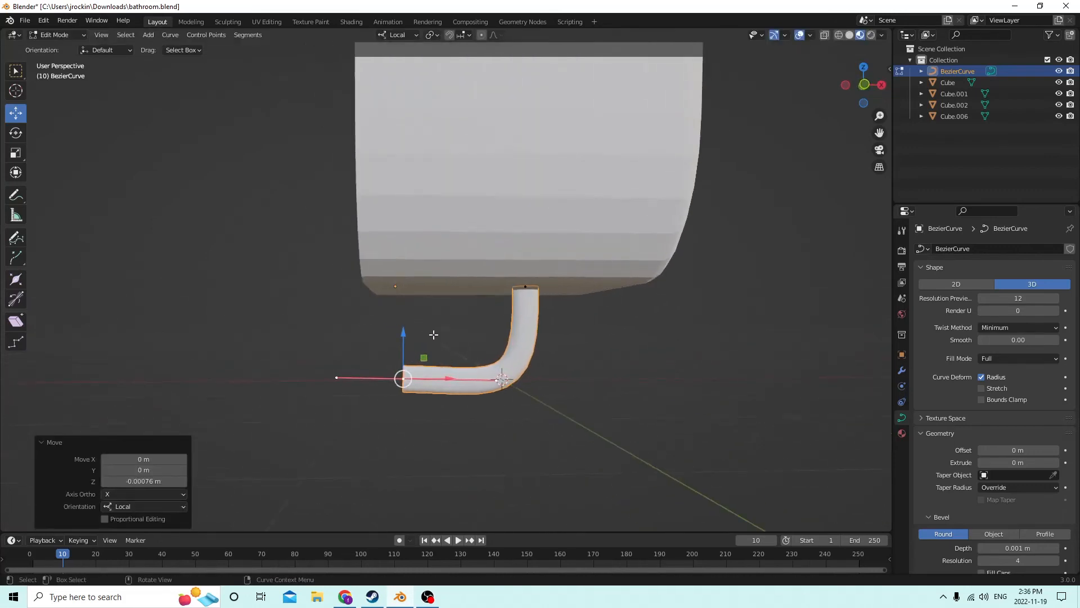
key(Tab)
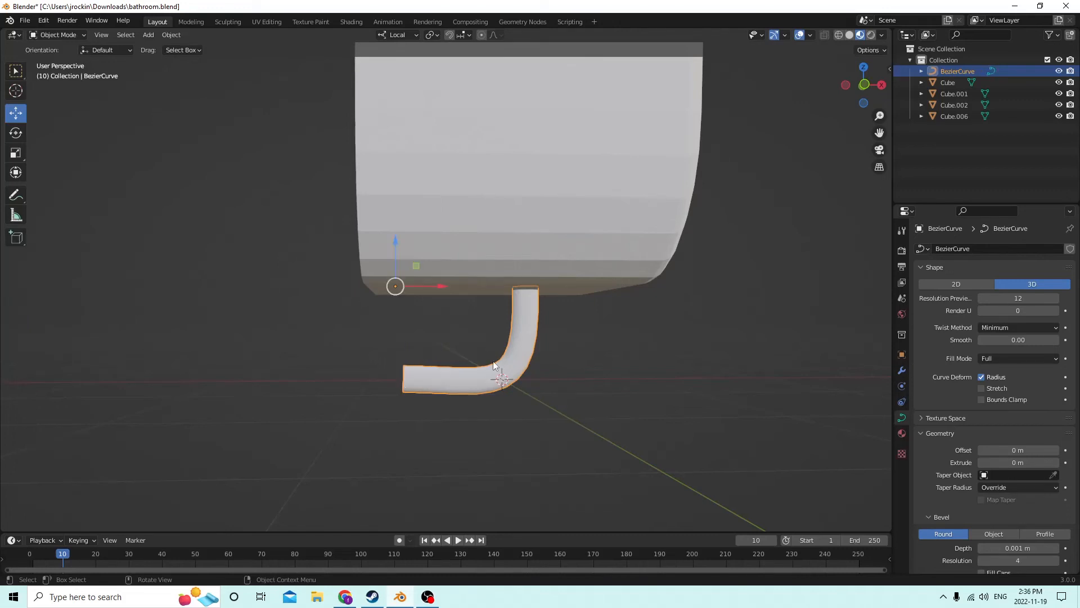
Step: Move the pipe about 0.0019 m toward negative X beneath the fixture
drag(439, 286, 409, 281)
middle_drag(408, 282, 436, 300)
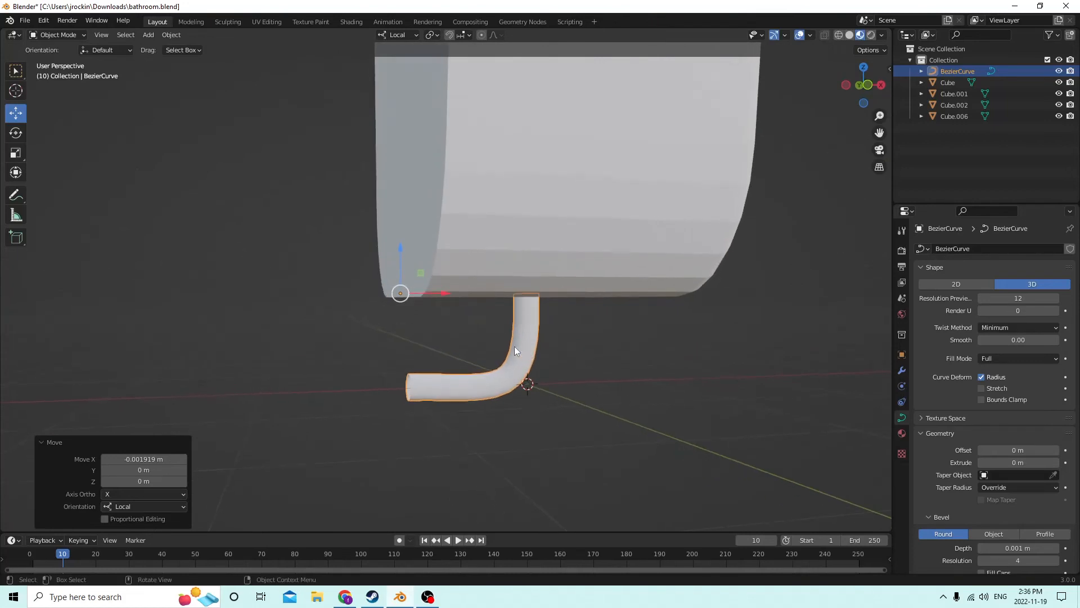
middle_drag(515, 347, 448, 316)
Step: Convert the beveled curve pipe to a mesh
click(407, 381)
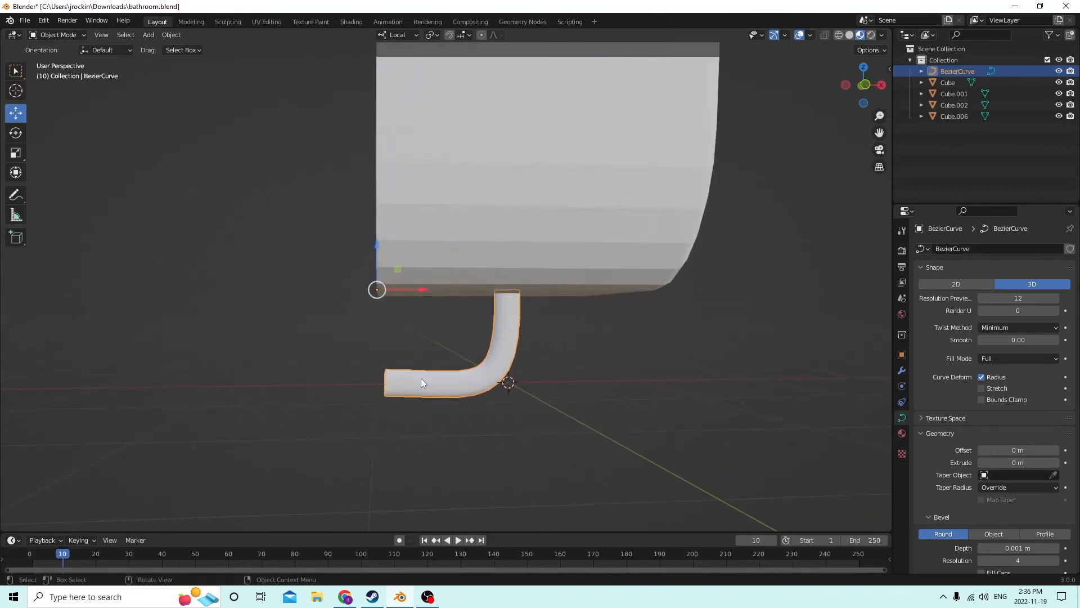
right_click(423, 383)
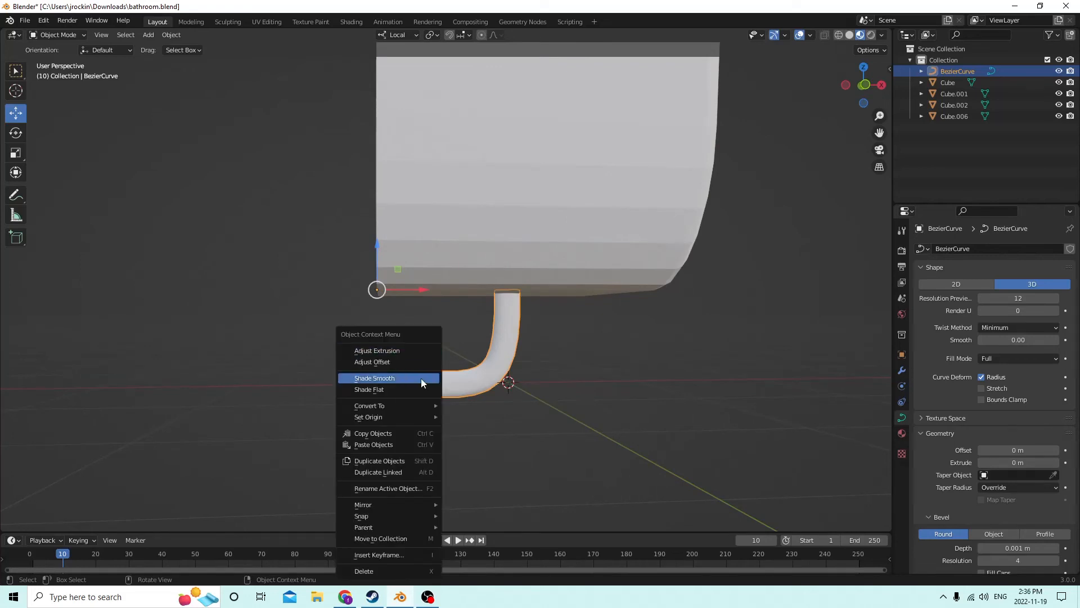
mouse_move(423, 405)
click(477, 417)
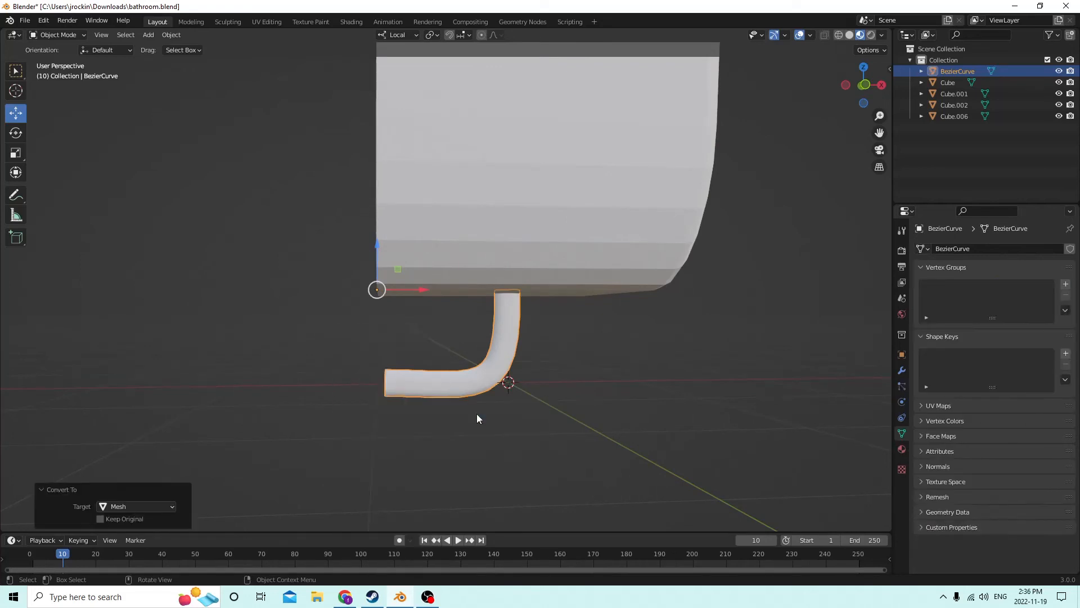
Step: Duplicate the pipe in place and raise the copy about 0.0699 m along Z to the fixture's top
scroll(473, 412, down, 2)
click(490, 337)
mouse_move(489, 337)
middle_down()
mouse_move(473, 353)
mouse_move(488, 310)
mouse_move(487, 338)
middle_up()
key(shift+d)
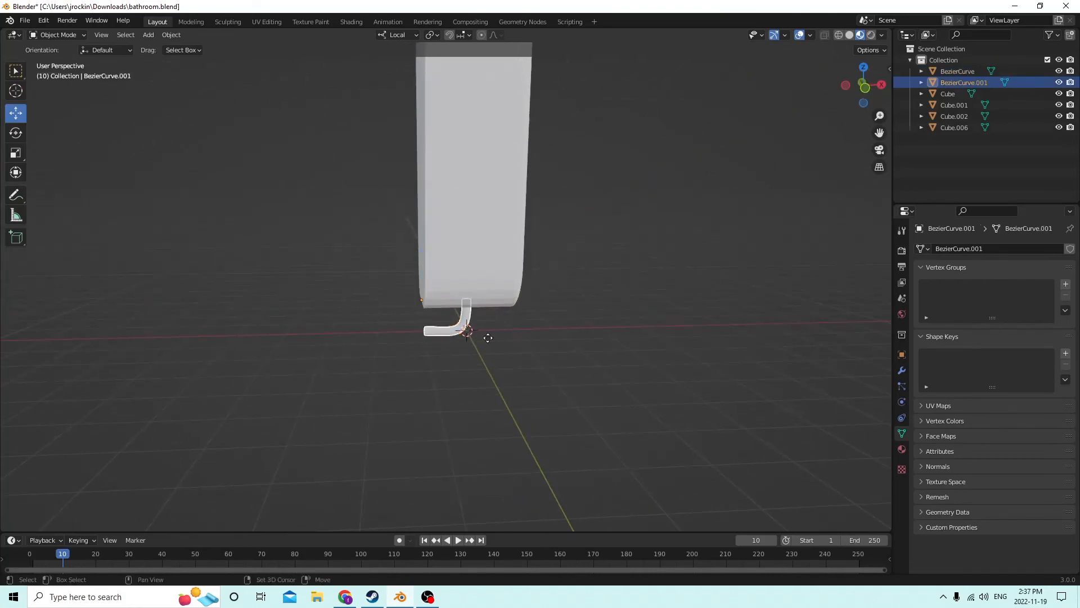
right_click(509, 314)
scroll(428, 302, down, 5)
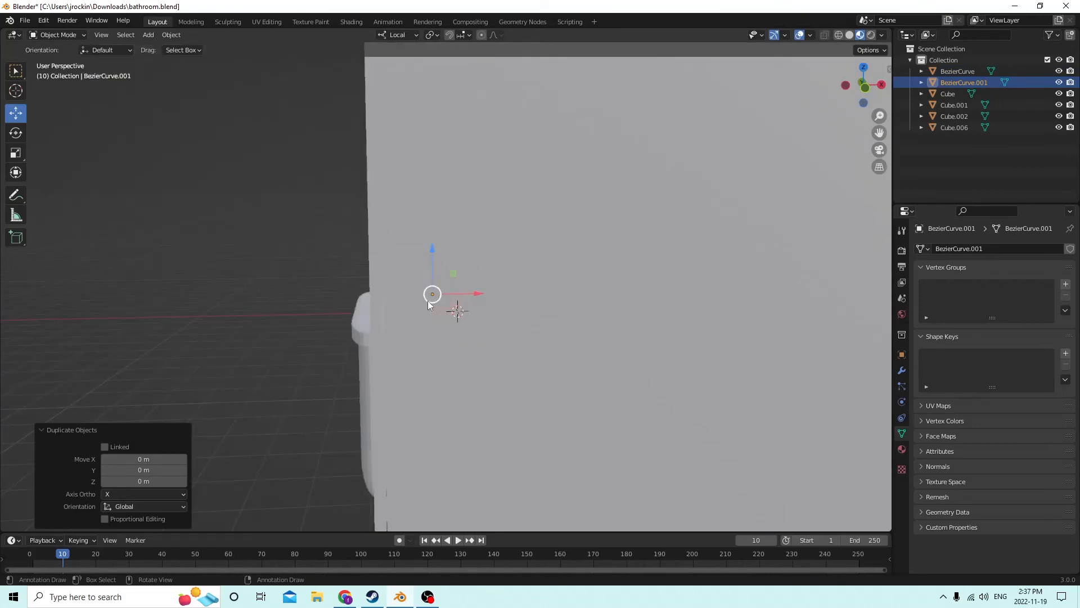
middle_drag(428, 303, 530, 321)
scroll(531, 322, up, 1)
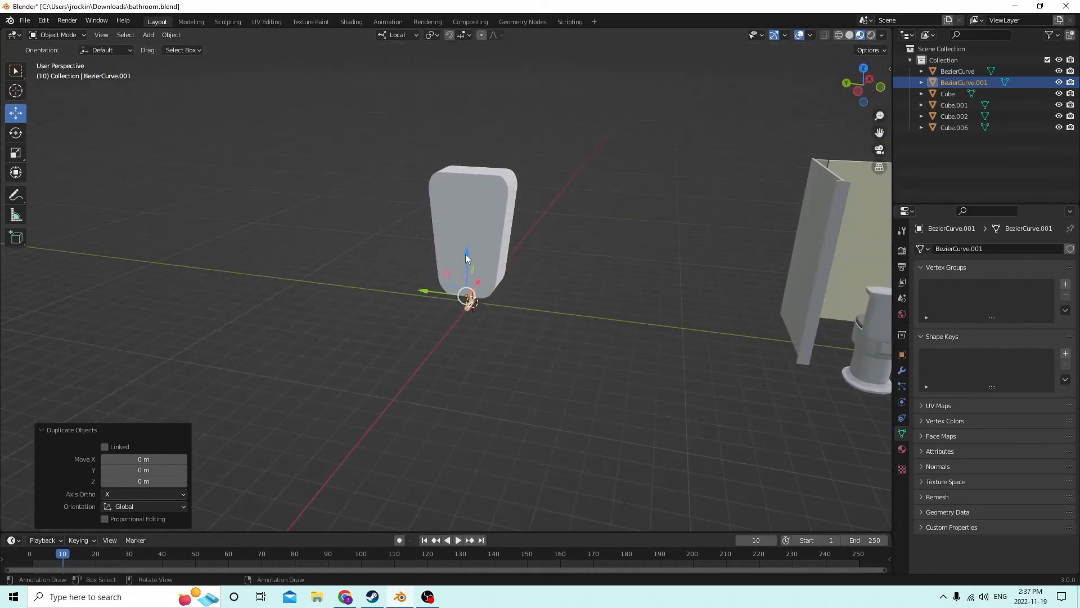
drag(466, 254, 465, 107)
middle_drag(465, 106, 391, 151)
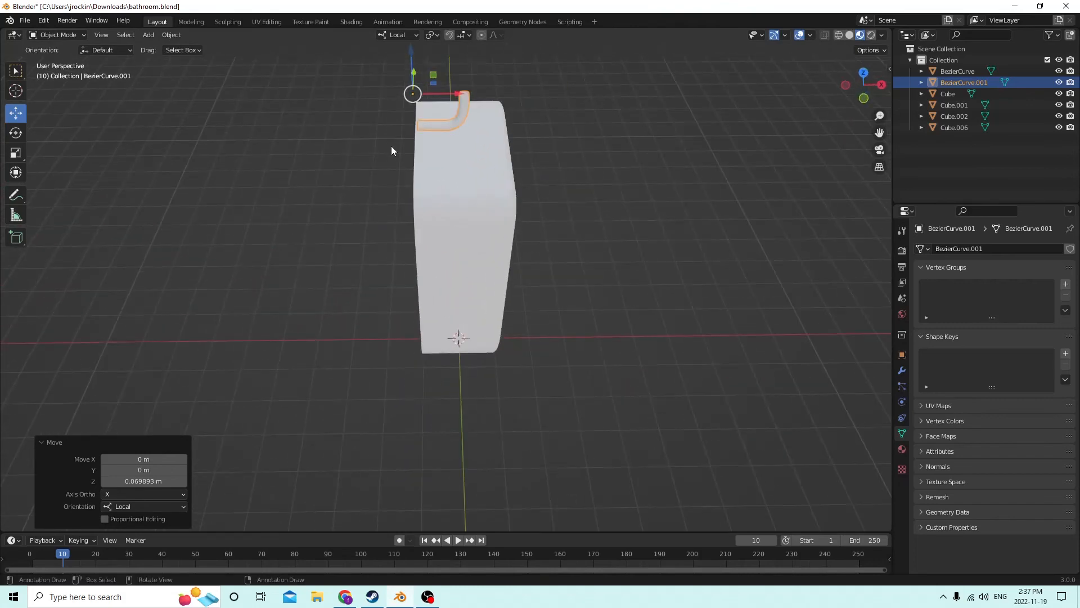
Step: Try rotating the duplicated pipe 180° about Z, and reset its Z rotation to 0°
click(902, 354)
click(1023, 343)
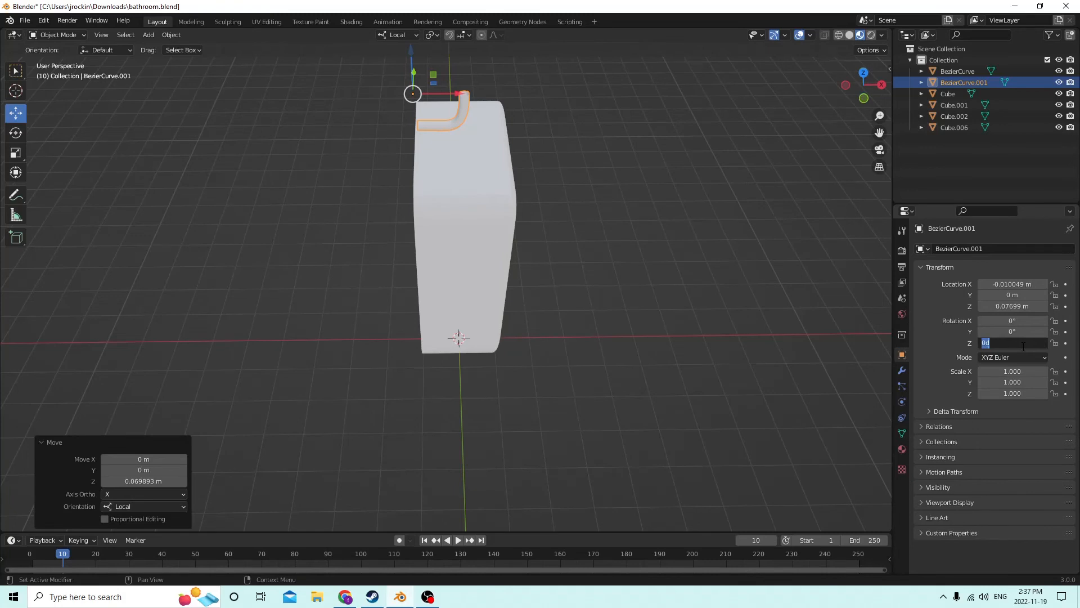
text(180)
key(Return)
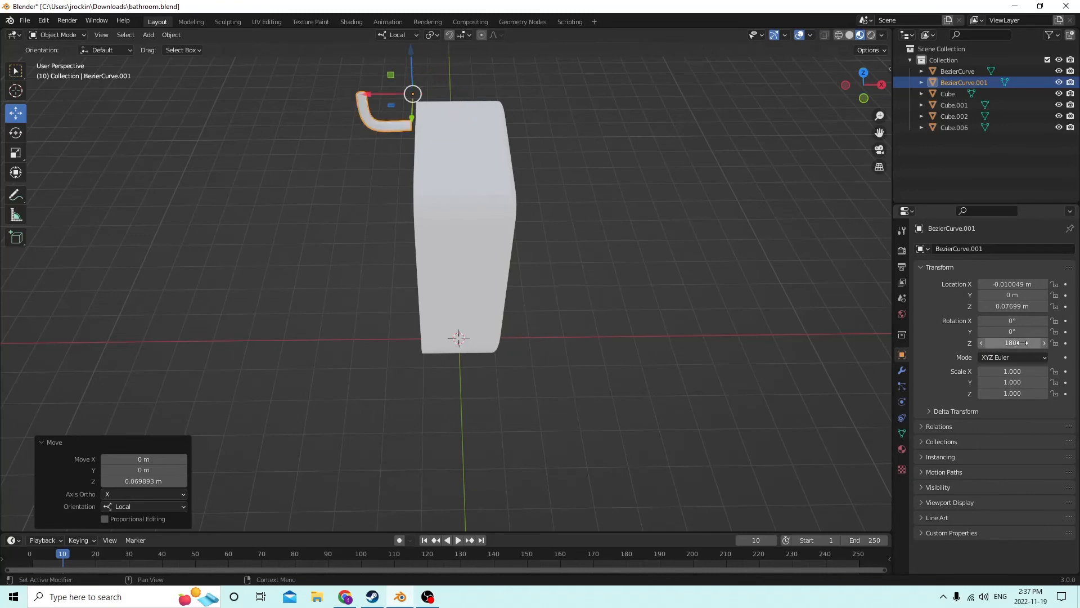
click(1022, 345)
text(0)
key(Return)
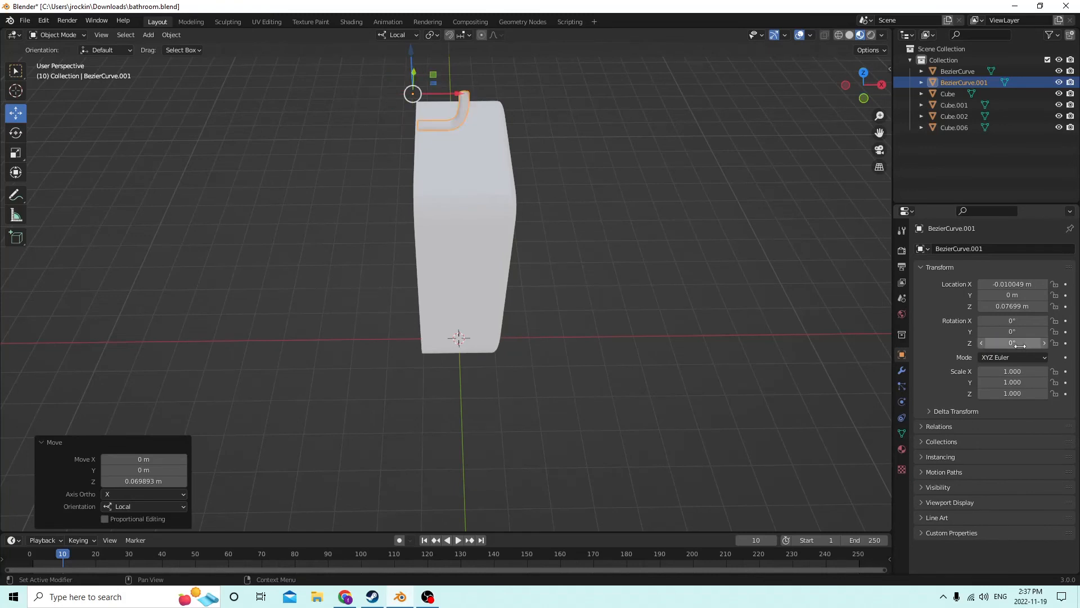
Step: Try rotating the duplicated pipe 180° about Y, and reset its Y rotation to 0°
click(1011, 332)
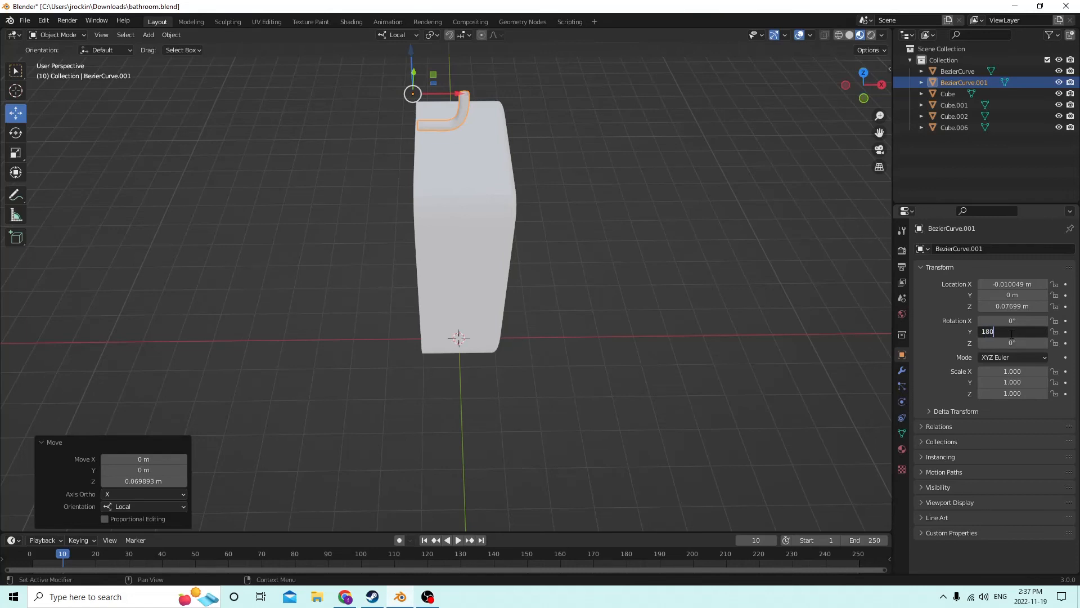
text(180)
key(Return)
click(1011, 331)
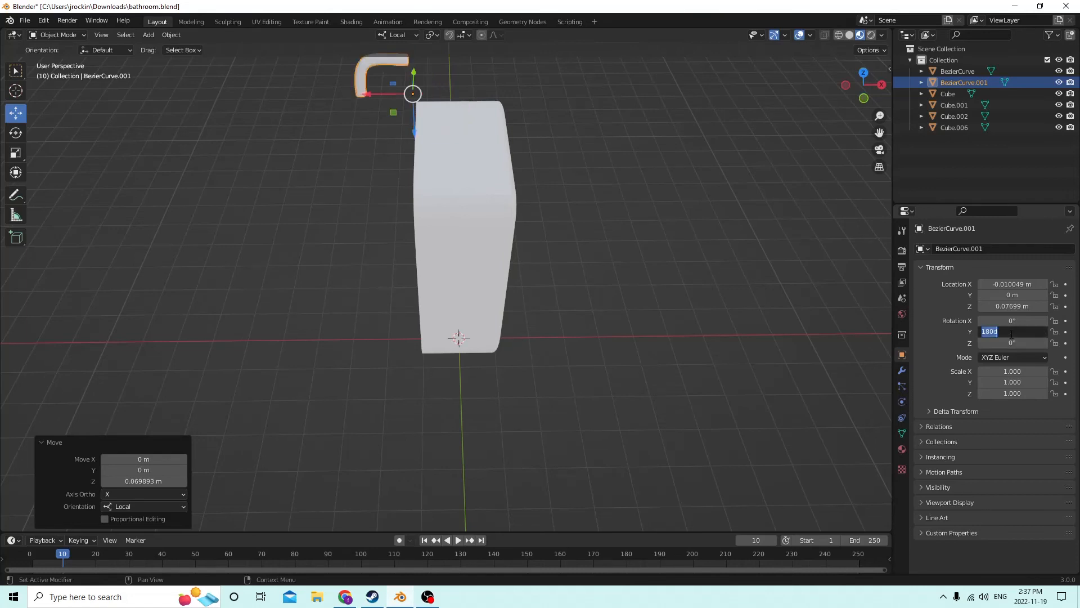
text(0)
key(Return)
Step: Set the duplicated pipe's X rotation to 180° to flip it upside down
click(1006, 320)
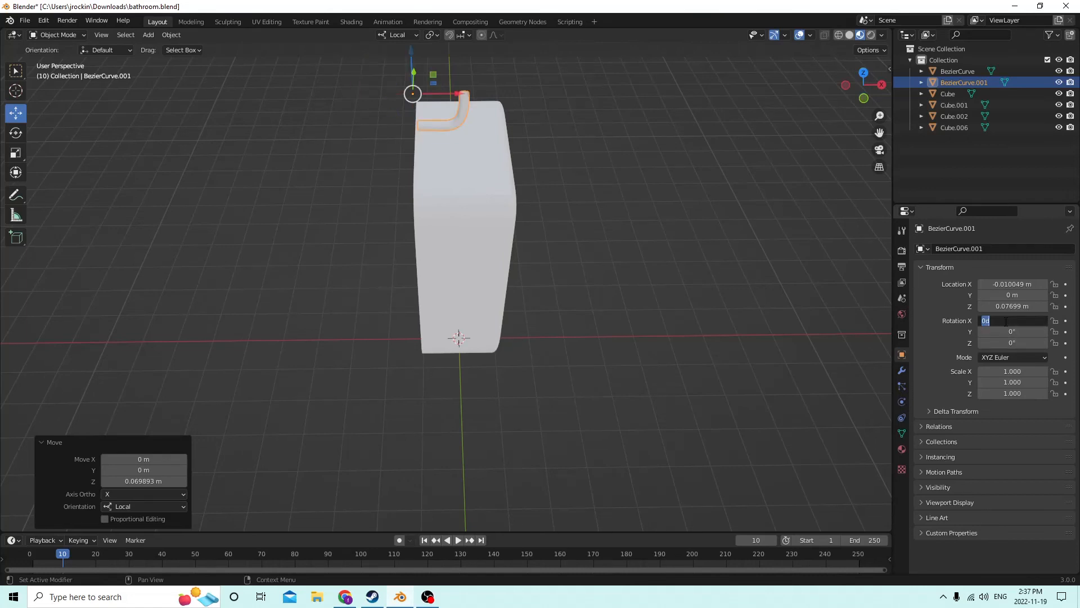
text(180)
key(Return)
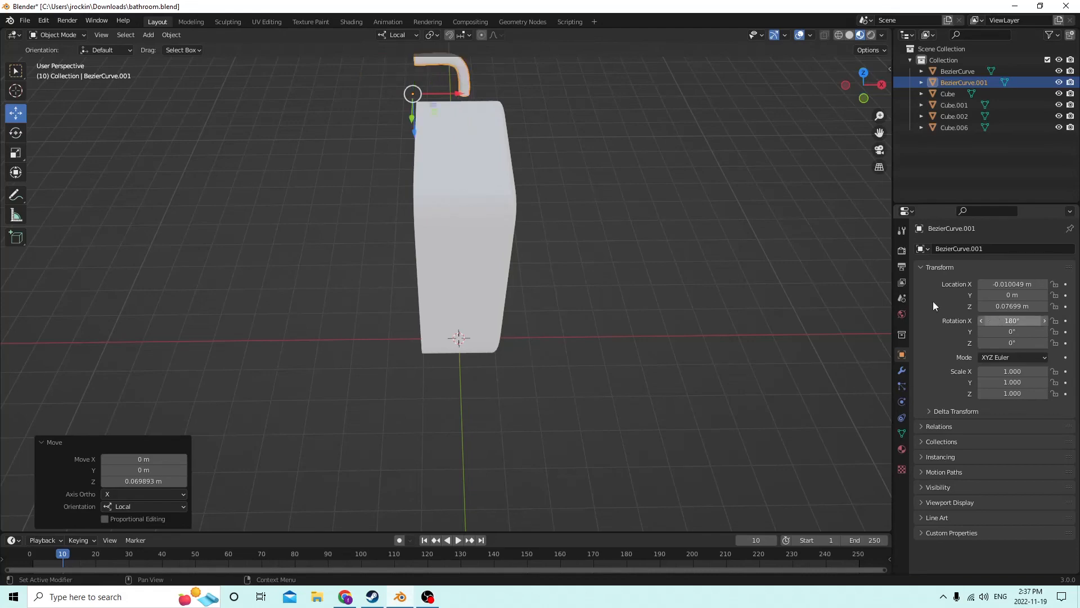
Step: Lower the flipped pipe about 0.0109 m along its local Z axis onto the fixture's top
middle_drag(501, 112, 563, 96)
drag(413, 110, 411, 173)
middle_drag(444, 146, 450, 80)
scroll(480, 123, down, 2)
middle_drag(481, 122, 306, 94)
scroll(273, 113, up, 3)
scroll(308, 129, down, 2)
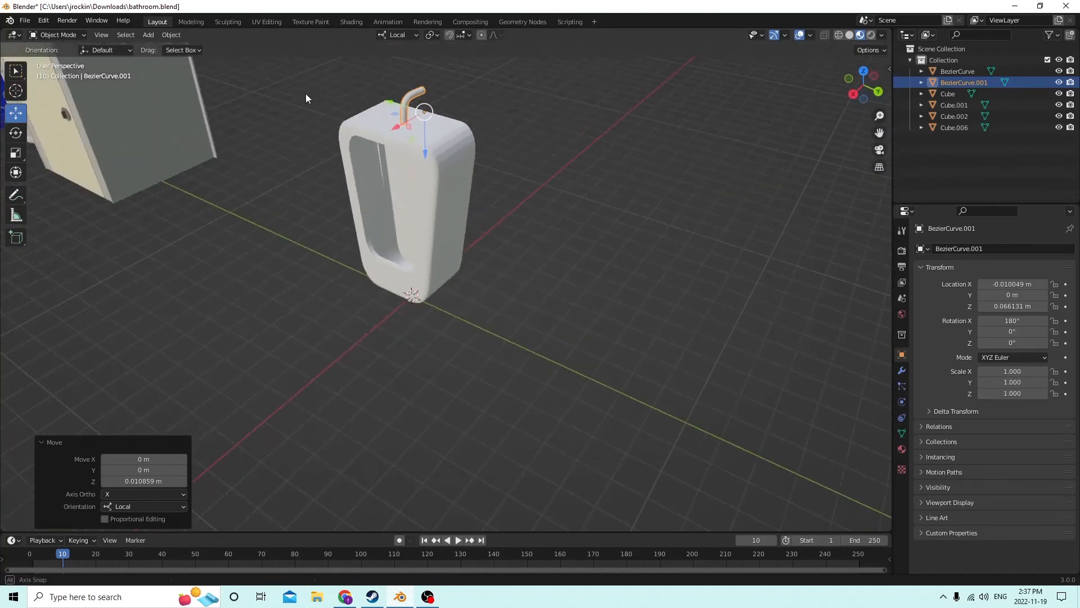
Step: Select both the lower and upper pipes and scale them up together by about 1.26
middle_drag(421, 91, 423, 35)
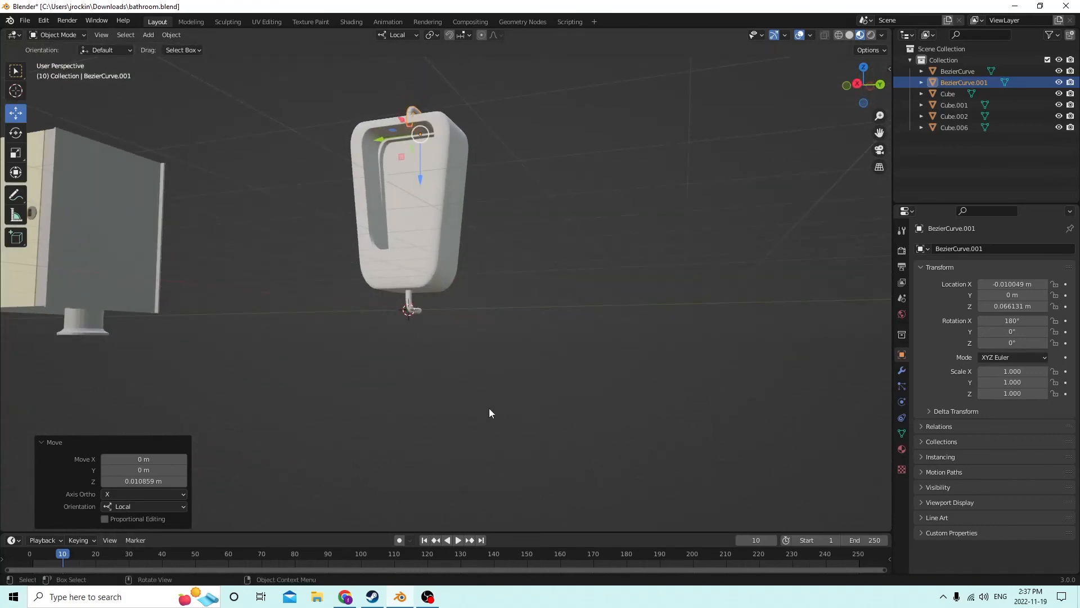
middle_drag(490, 410, 462, 352)
scroll(475, 381, up, 3)
click(393, 318)
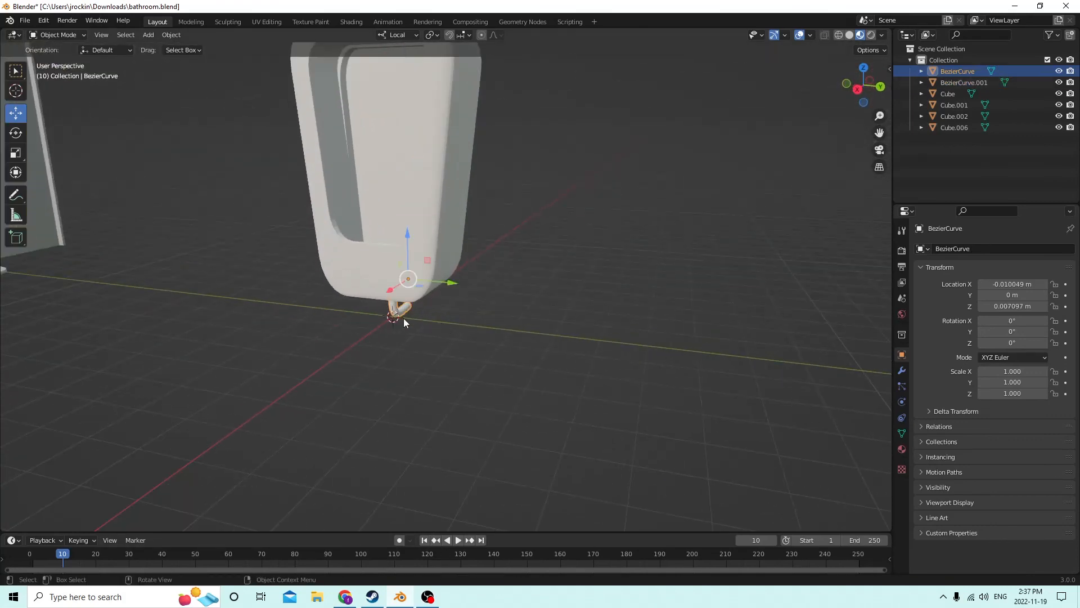
middle_drag(405, 320, 398, 217)
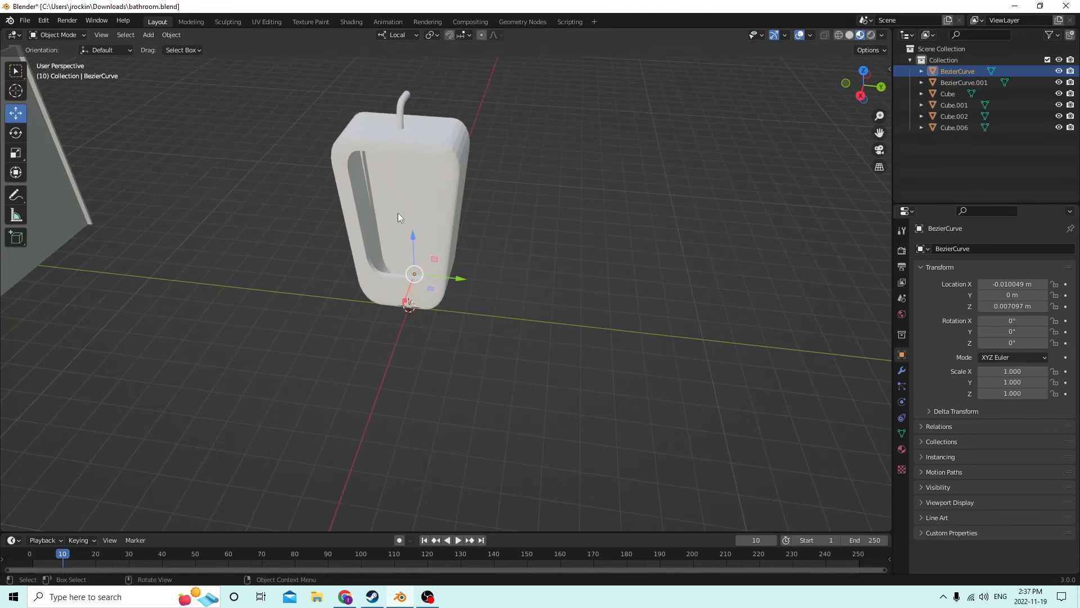
shift+click(405, 99)
key(s)
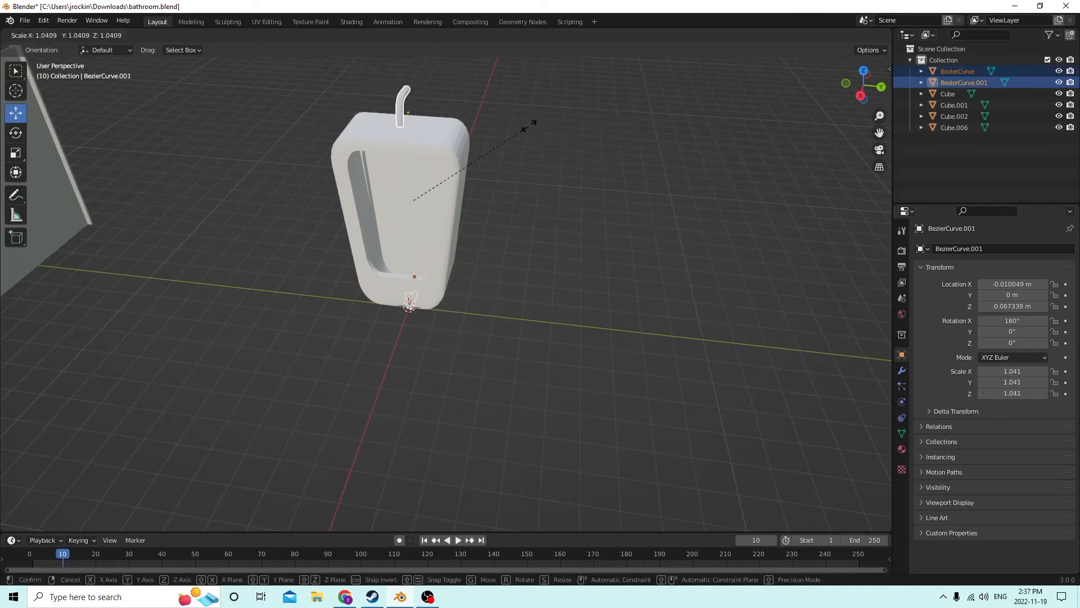
click(562, 126)
middle_drag(563, 126, 394, 61)
Step: Lower the upper pipe about 0.0084 m along its local Z axis so it enters the fixture's top
click(425, 68)
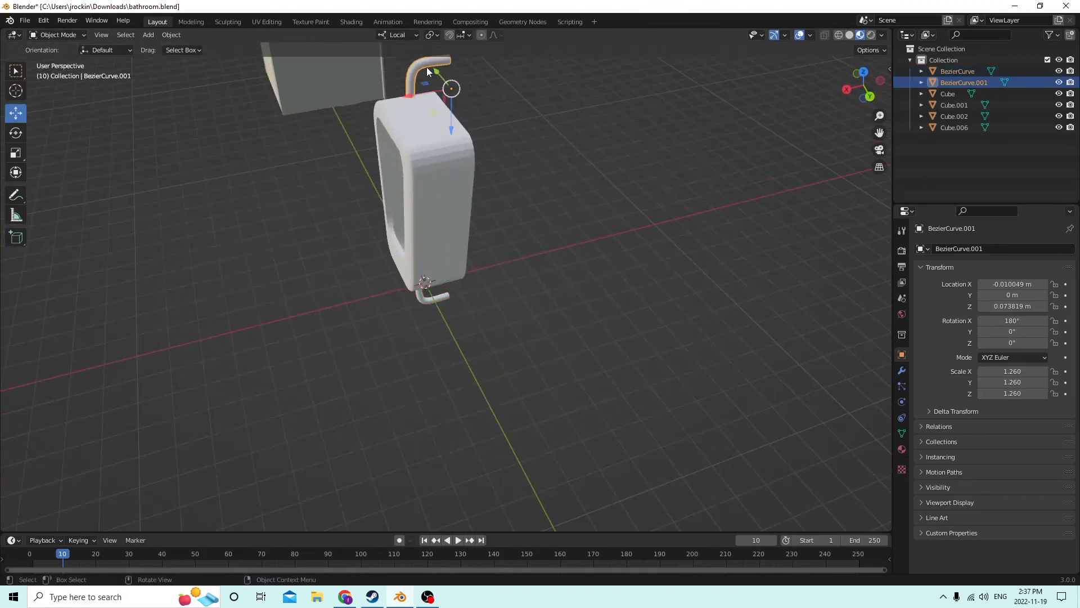
key(g)
key(z)
key(z)
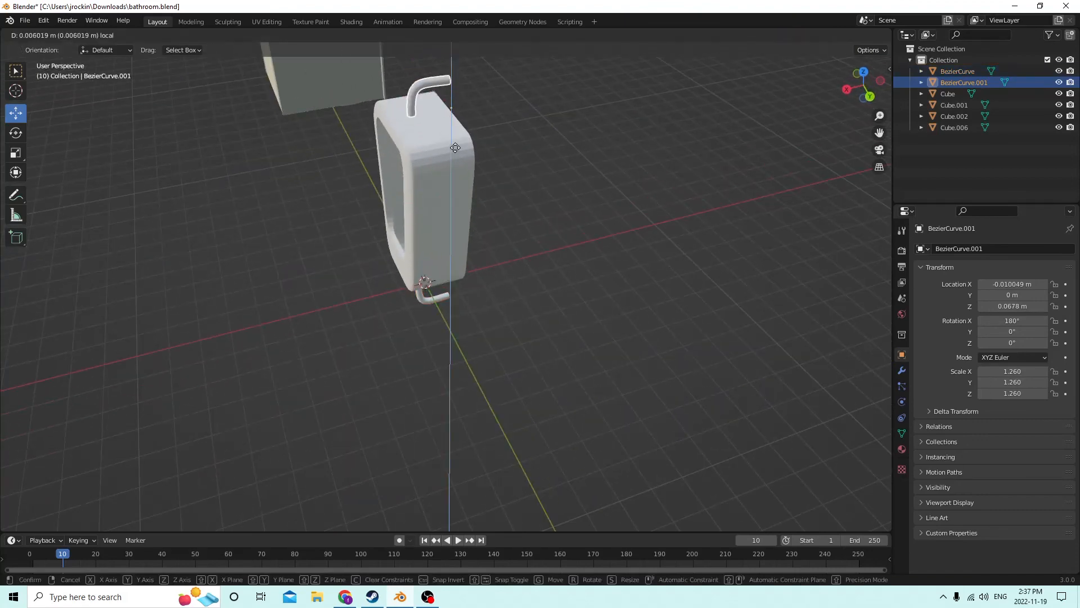
click(459, 159)
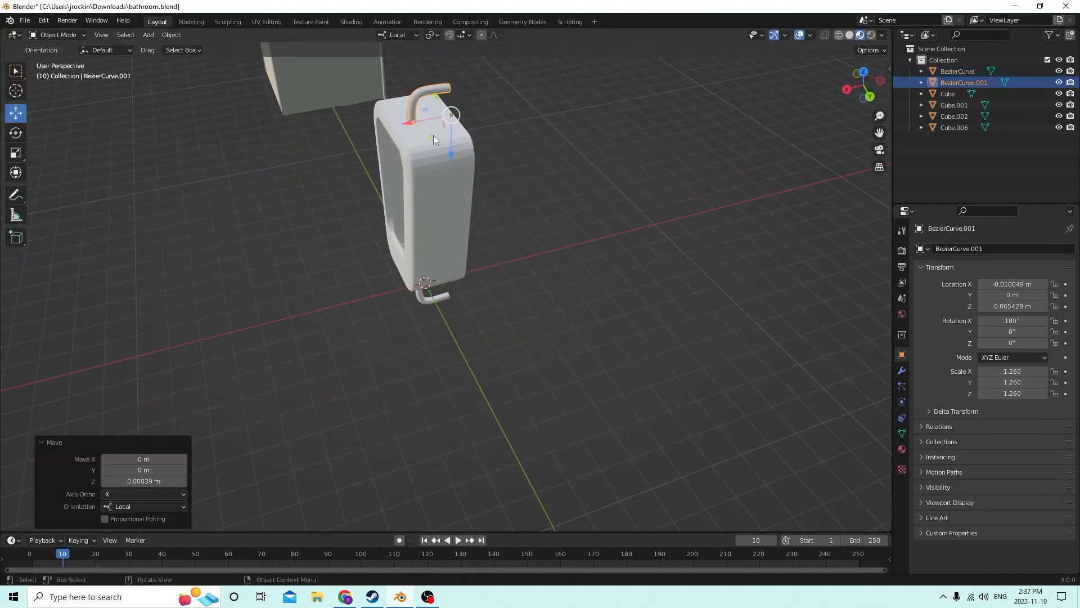
Step: Raise the lower pipe about 0.0086 m along its local Z axis so it meets the fixture's bottom
middle_drag(433, 139, 425, 105)
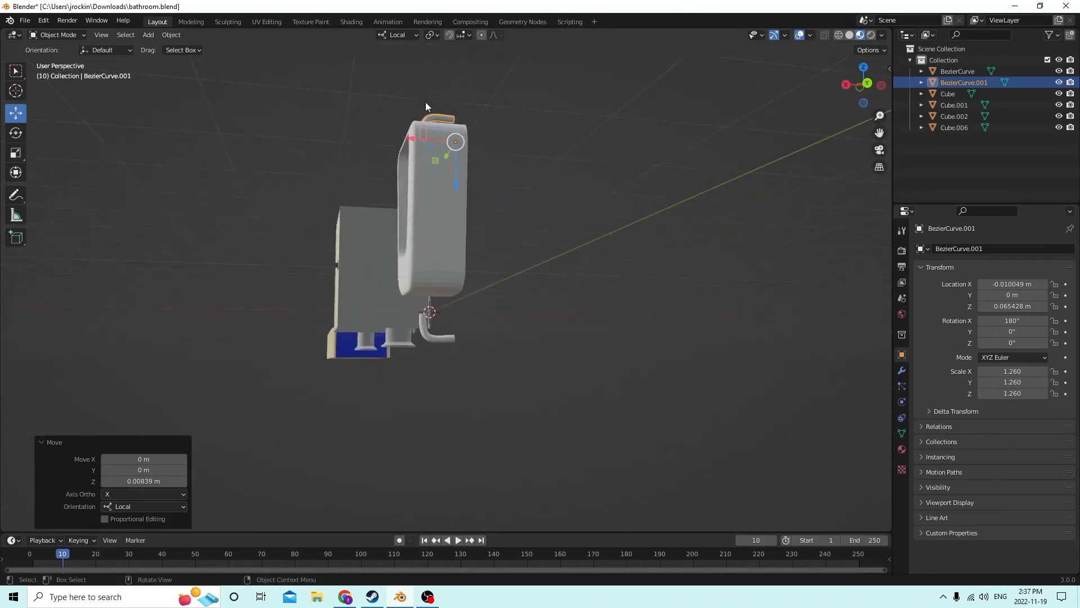
click(424, 333)
middle_drag(424, 333, 437, 304)
drag(450, 262, 454, 251)
mouse_move(454, 251)
middle_down()
mouse_move(540, 259)
mouse_move(535, 247)
mouse_move(441, 253)
middle_up()
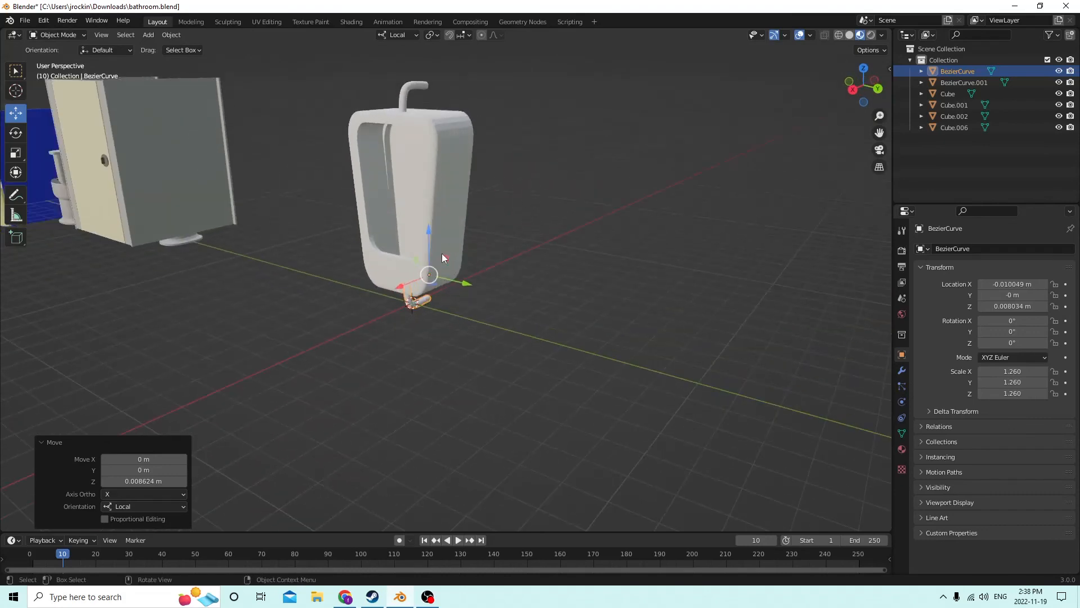
Step: Join the lower pipe, the upper pipe and the urinal body into one object, with the body as the active object
shift+click(403, 94)
shift+click(446, 149)
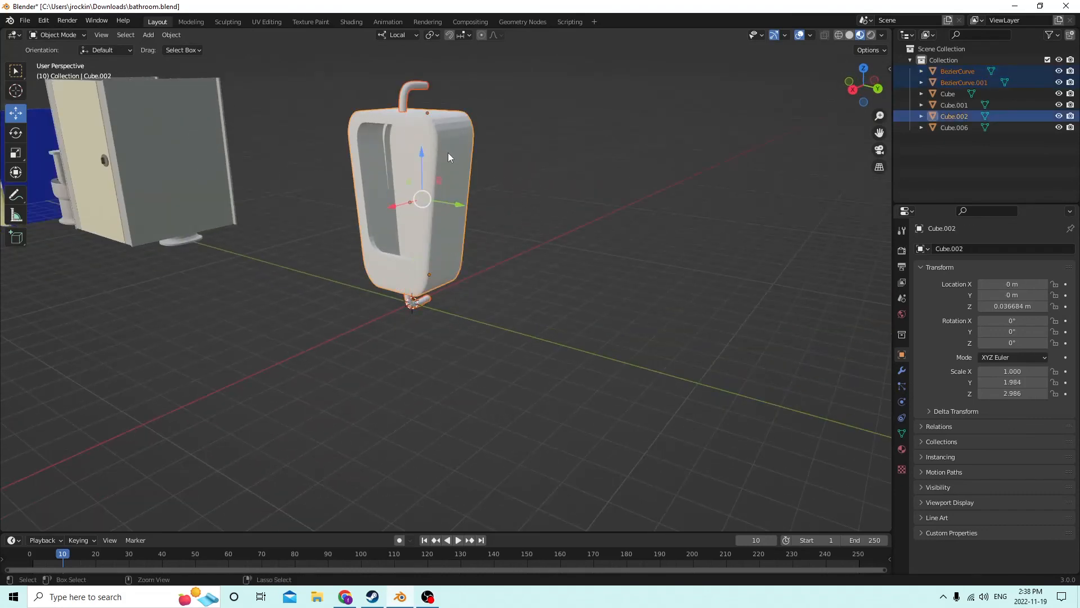
key(ctrl+j)
middle_drag(414, 162, 344, 164)
click(556, 256)
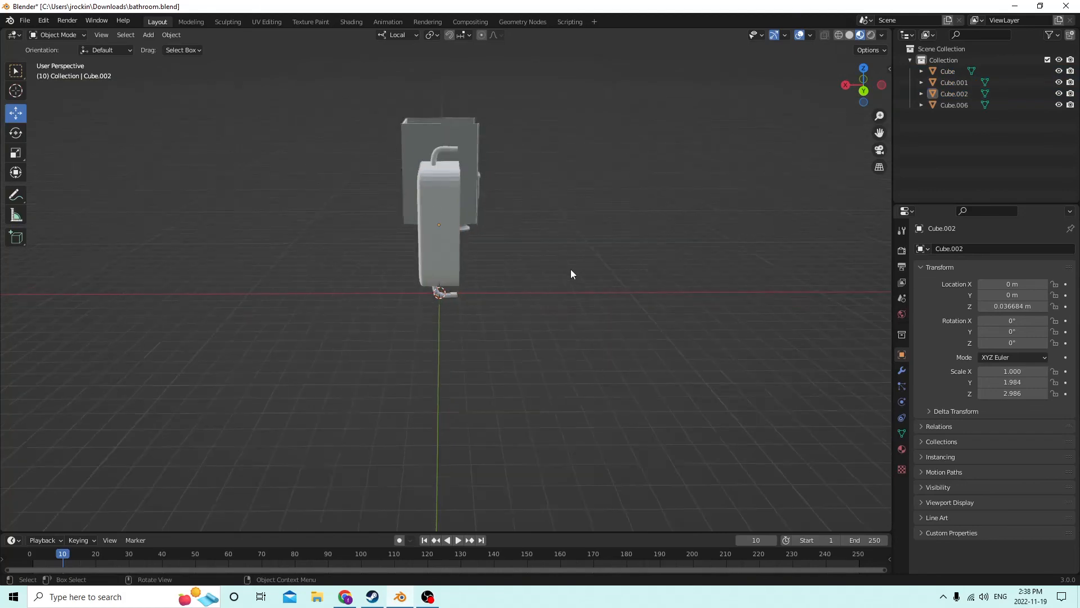
middle_drag(570, 270, 711, 254)
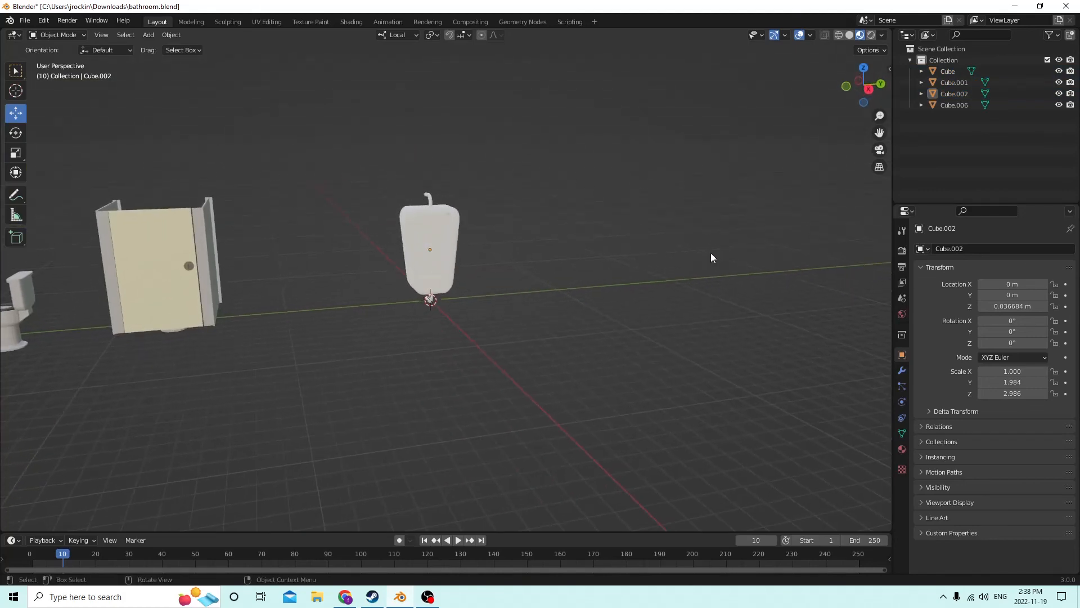
mouse_move(675, 190)
middle_down()
mouse_move(697, 201)
mouse_move(678, 206)
middle_up()
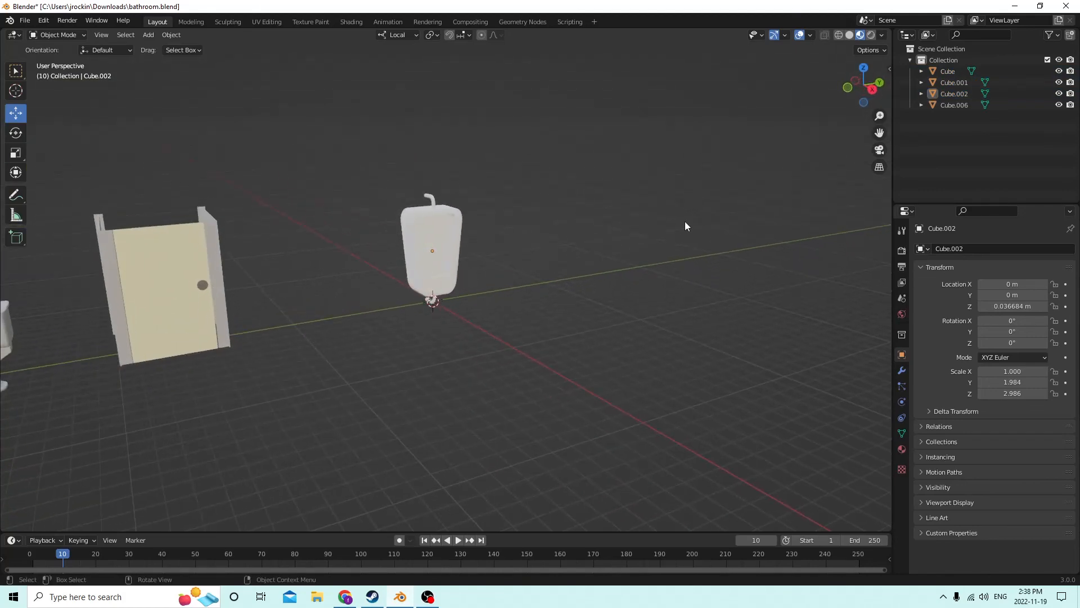
Step: Add a new material to the joined urinal and give it a pale yellow-green base color
scroll(617, 290, up, 5)
middle_drag(587, 266, 554, 257)
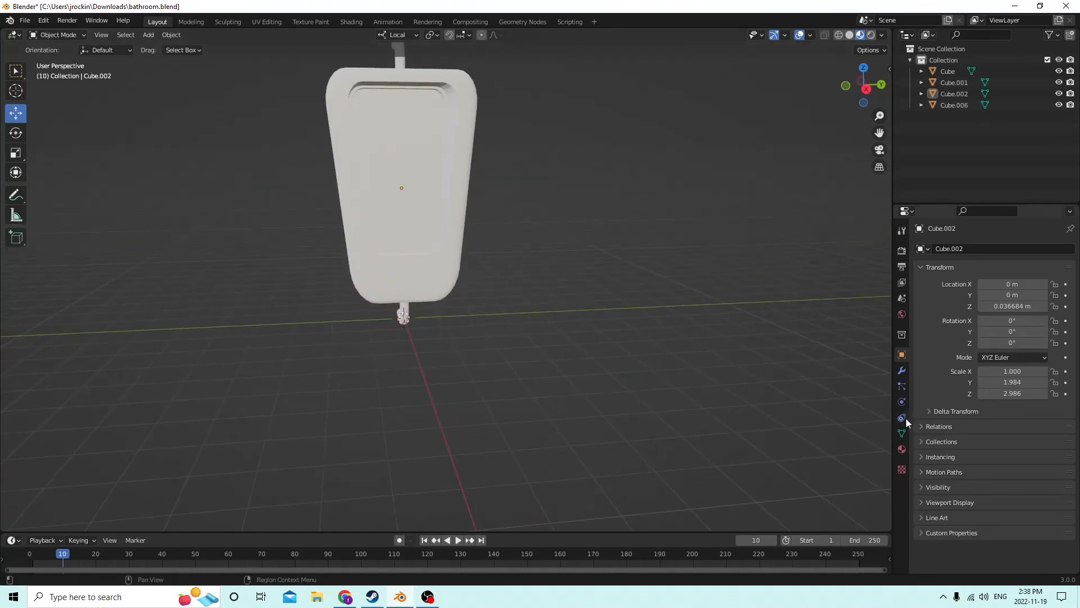
click(901, 450)
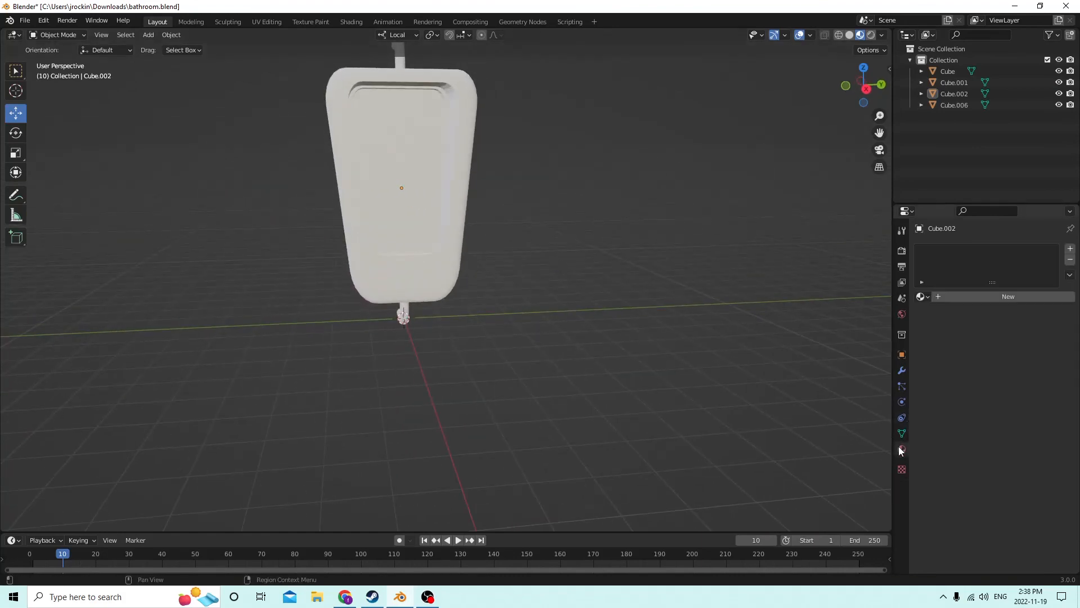
click(1028, 295)
click(1020, 416)
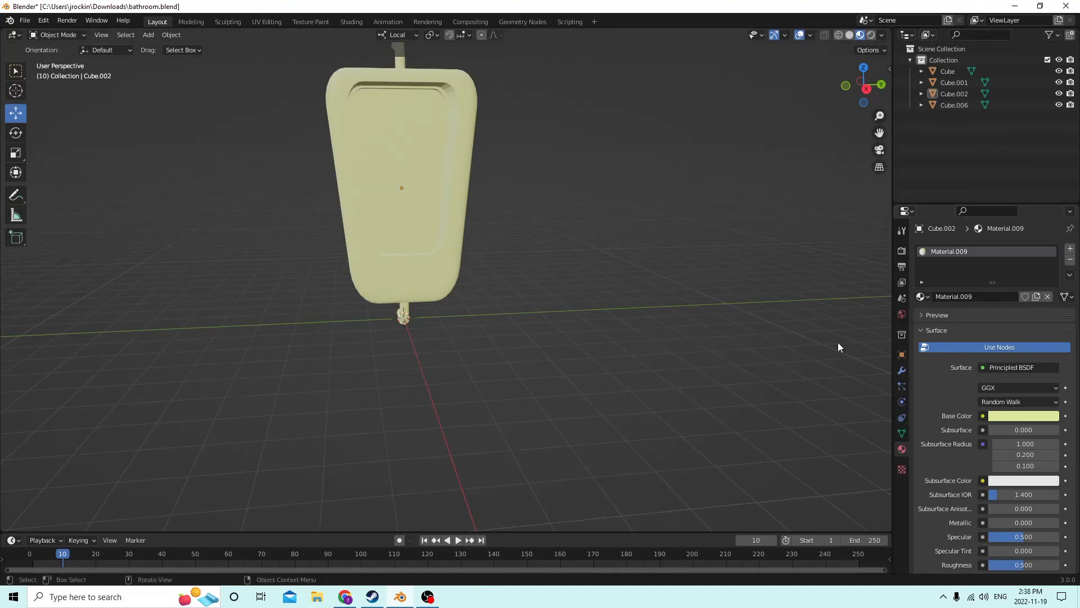
Step: Assign a second material with a dark grey base color (value about 0.102) to the linked faces of both bent pipes
key(Tab)
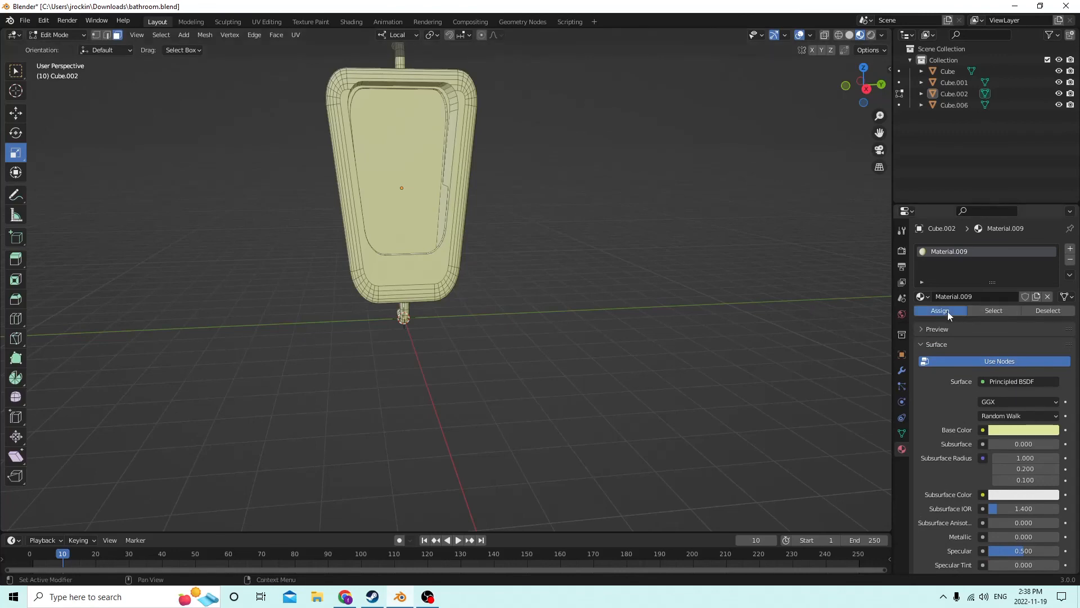
middle_drag(690, 248, 658, 314)
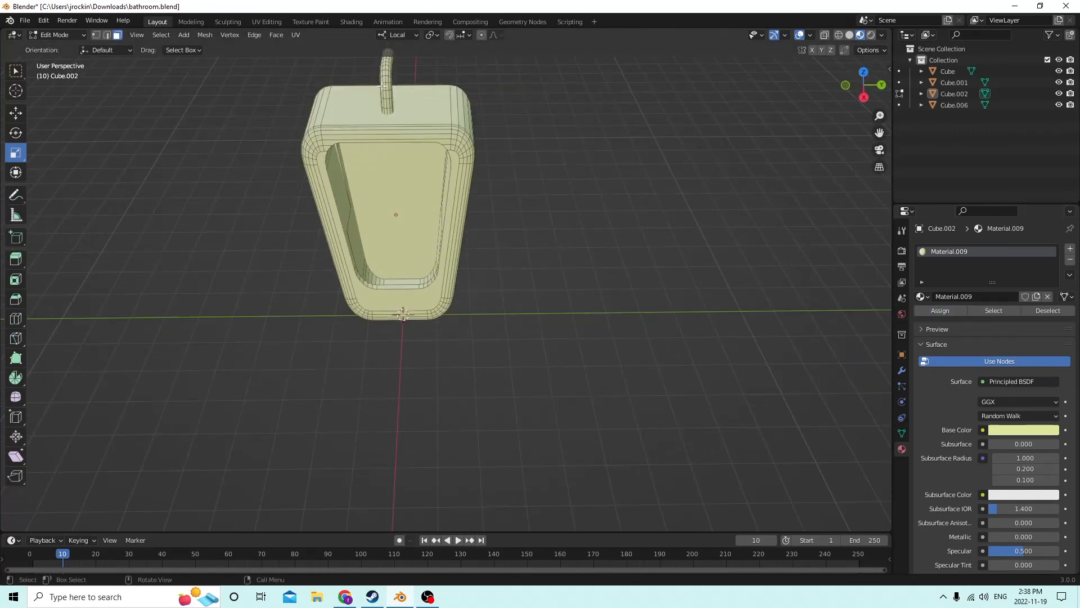
key(l)
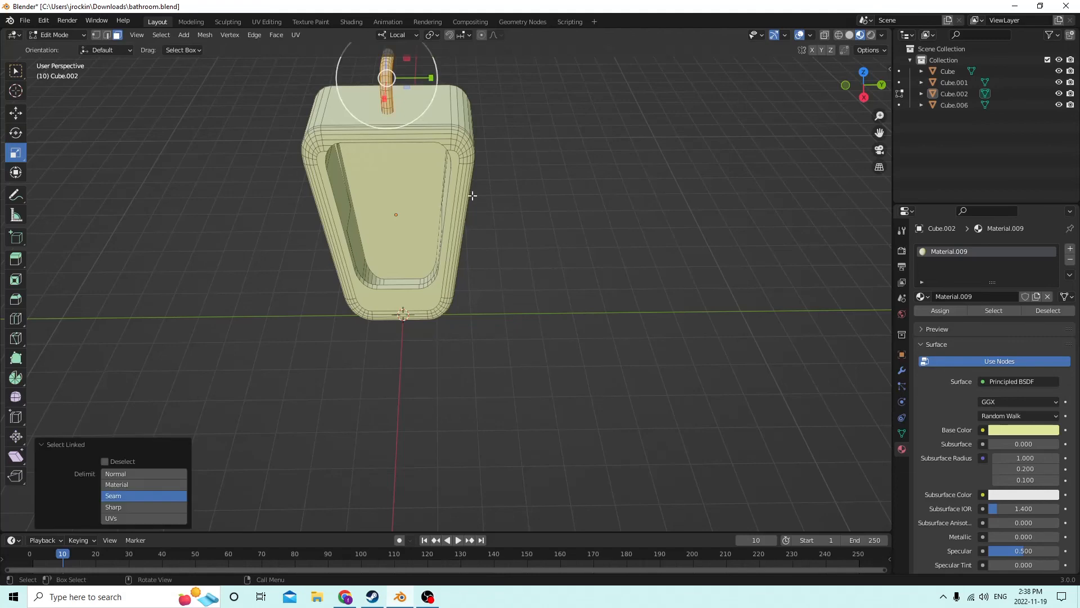
mouse_move(386, 86)
middle_down()
mouse_move(399, 51)
mouse_move(494, 137)
mouse_move(366, 303)
mouse_move(444, 282)
mouse_move(424, 381)
mouse_move(352, 145)
mouse_move(388, 118)
mouse_move(382, 169)
mouse_move(397, 73)
middle_up()
middle_drag(642, 132, 663, 139)
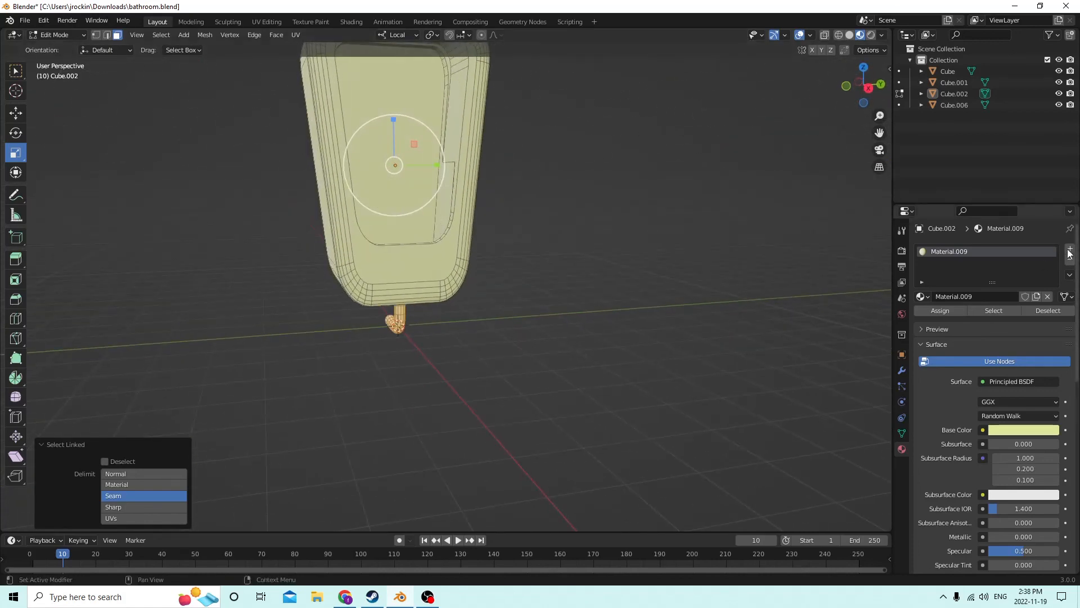
click(1069, 249)
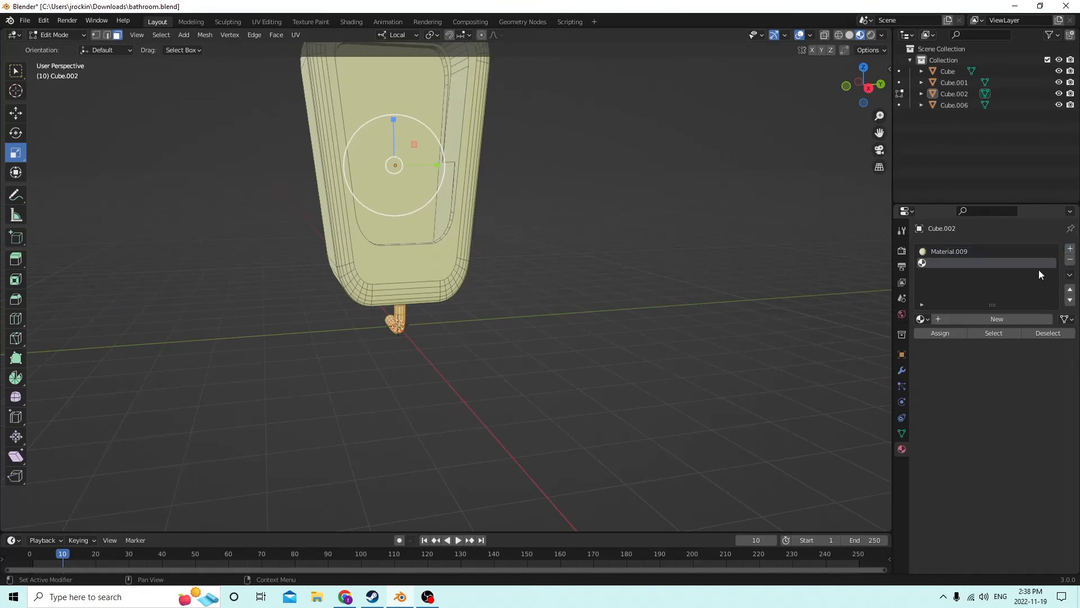
click(990, 319)
click(1010, 453)
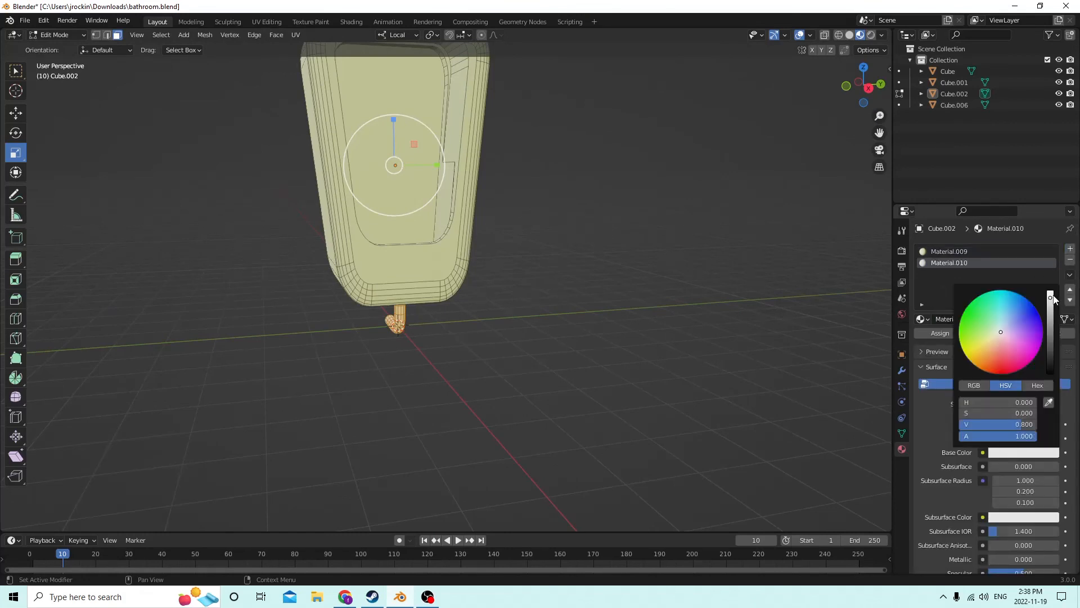
drag(1050, 300, 1049, 348)
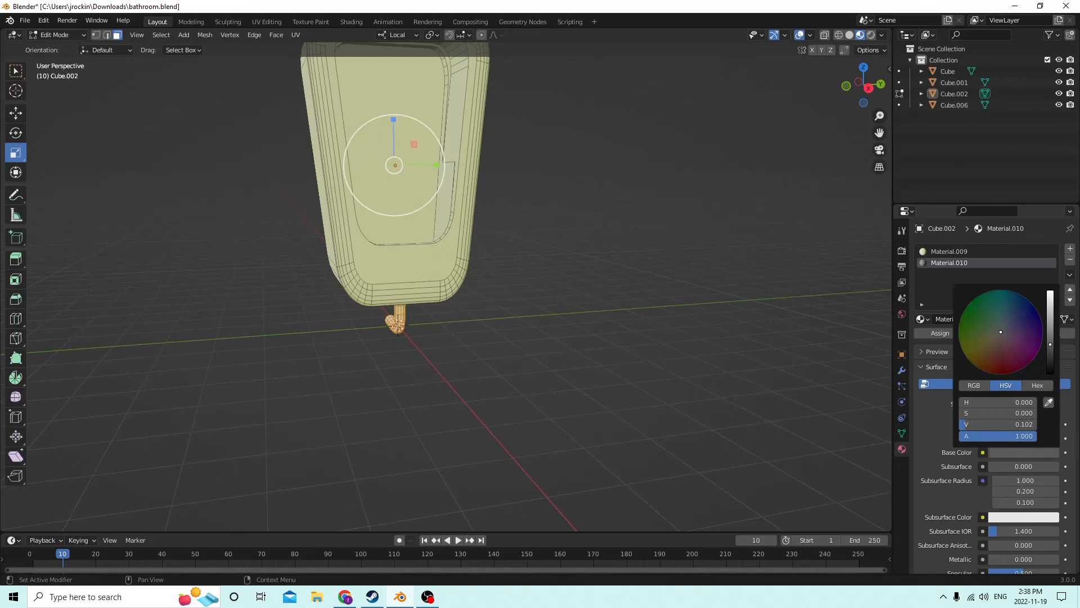
click(941, 333)
scroll(715, 244, down, 4)
key(Tab)
Step: Scale the whole urinal down uniformly by about 0.725, and again by about 0.789
middle_drag(647, 248, 430, 267)
key(Tab)
key(Tab)
click(439, 235)
middle_drag(496, 244, 665, 227)
scroll(557, 239, down, 4)
scroll(545, 242, down, 2)
scroll(478, 259, up, 5)
key(s)
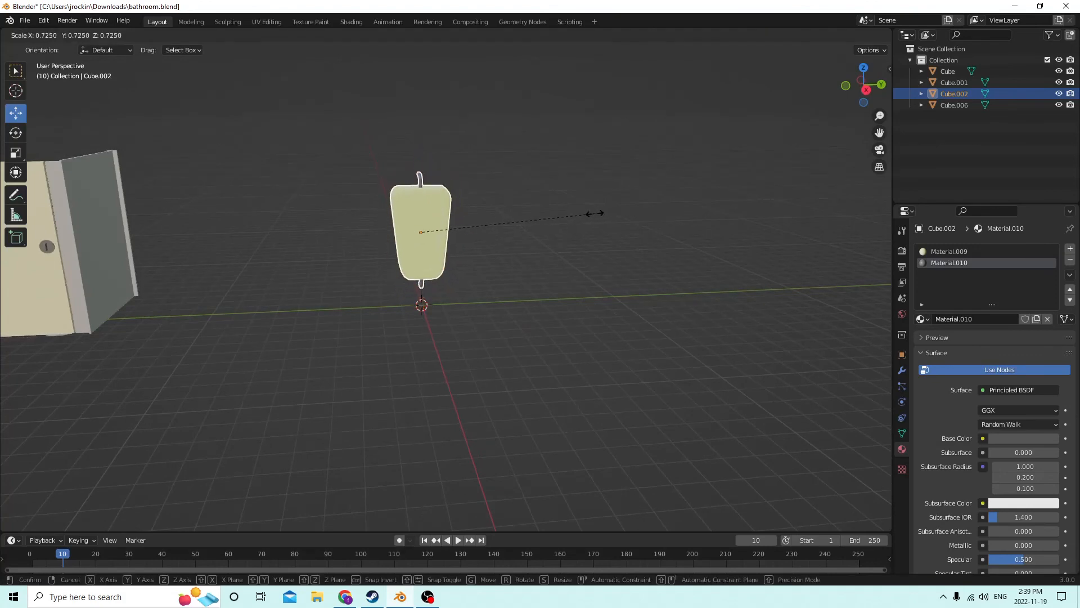
click(595, 214)
middle_drag(595, 214, 494, 198)
key(s)
click(595, 209)
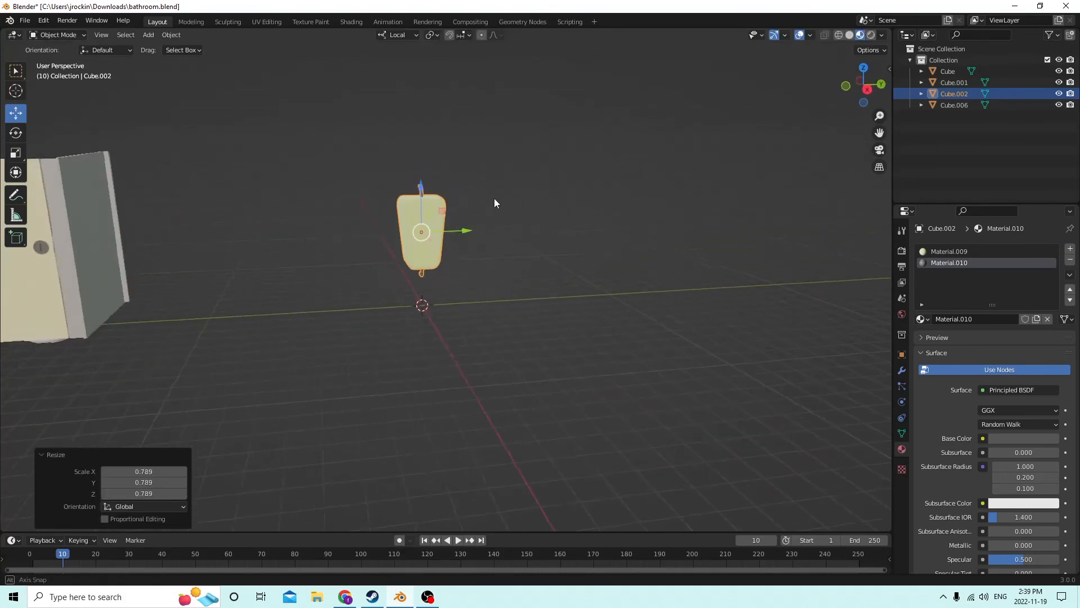
Step: Move the urinal about 0.0738 m along its negative local Y axis towards the toilet stall
drag(465, 232, 306, 225)
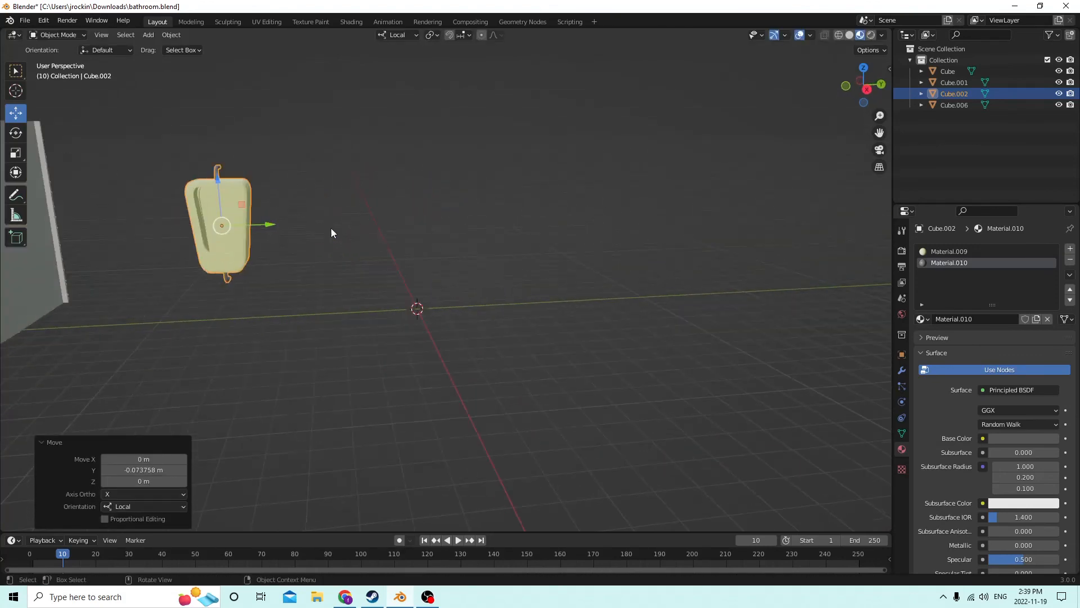
middle_drag(331, 228, 408, 229)
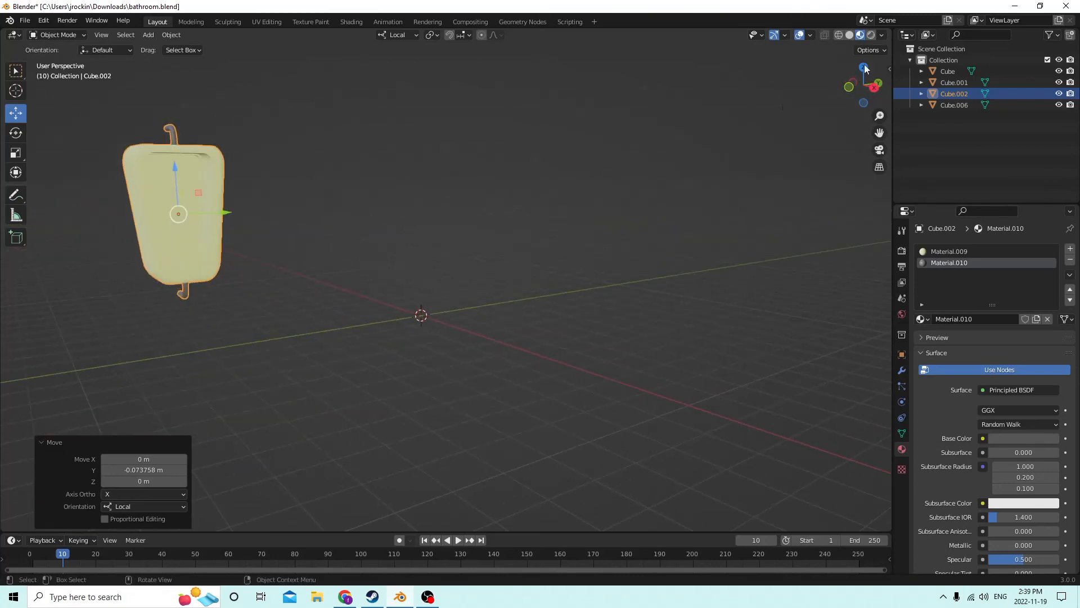
click(849, 35)
click(861, 35)
scroll(640, 107, down, 5)
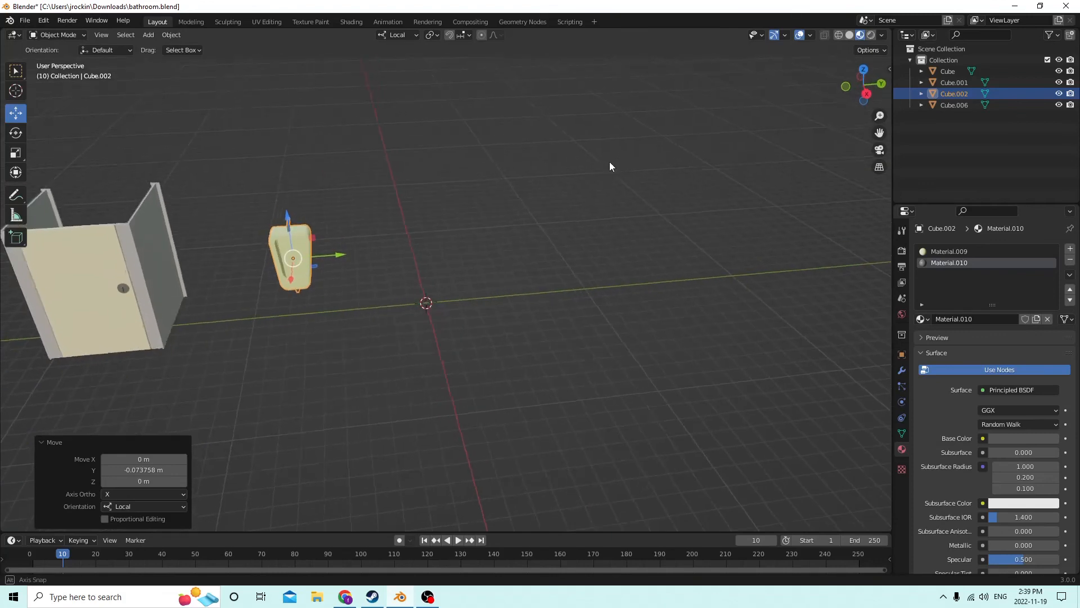